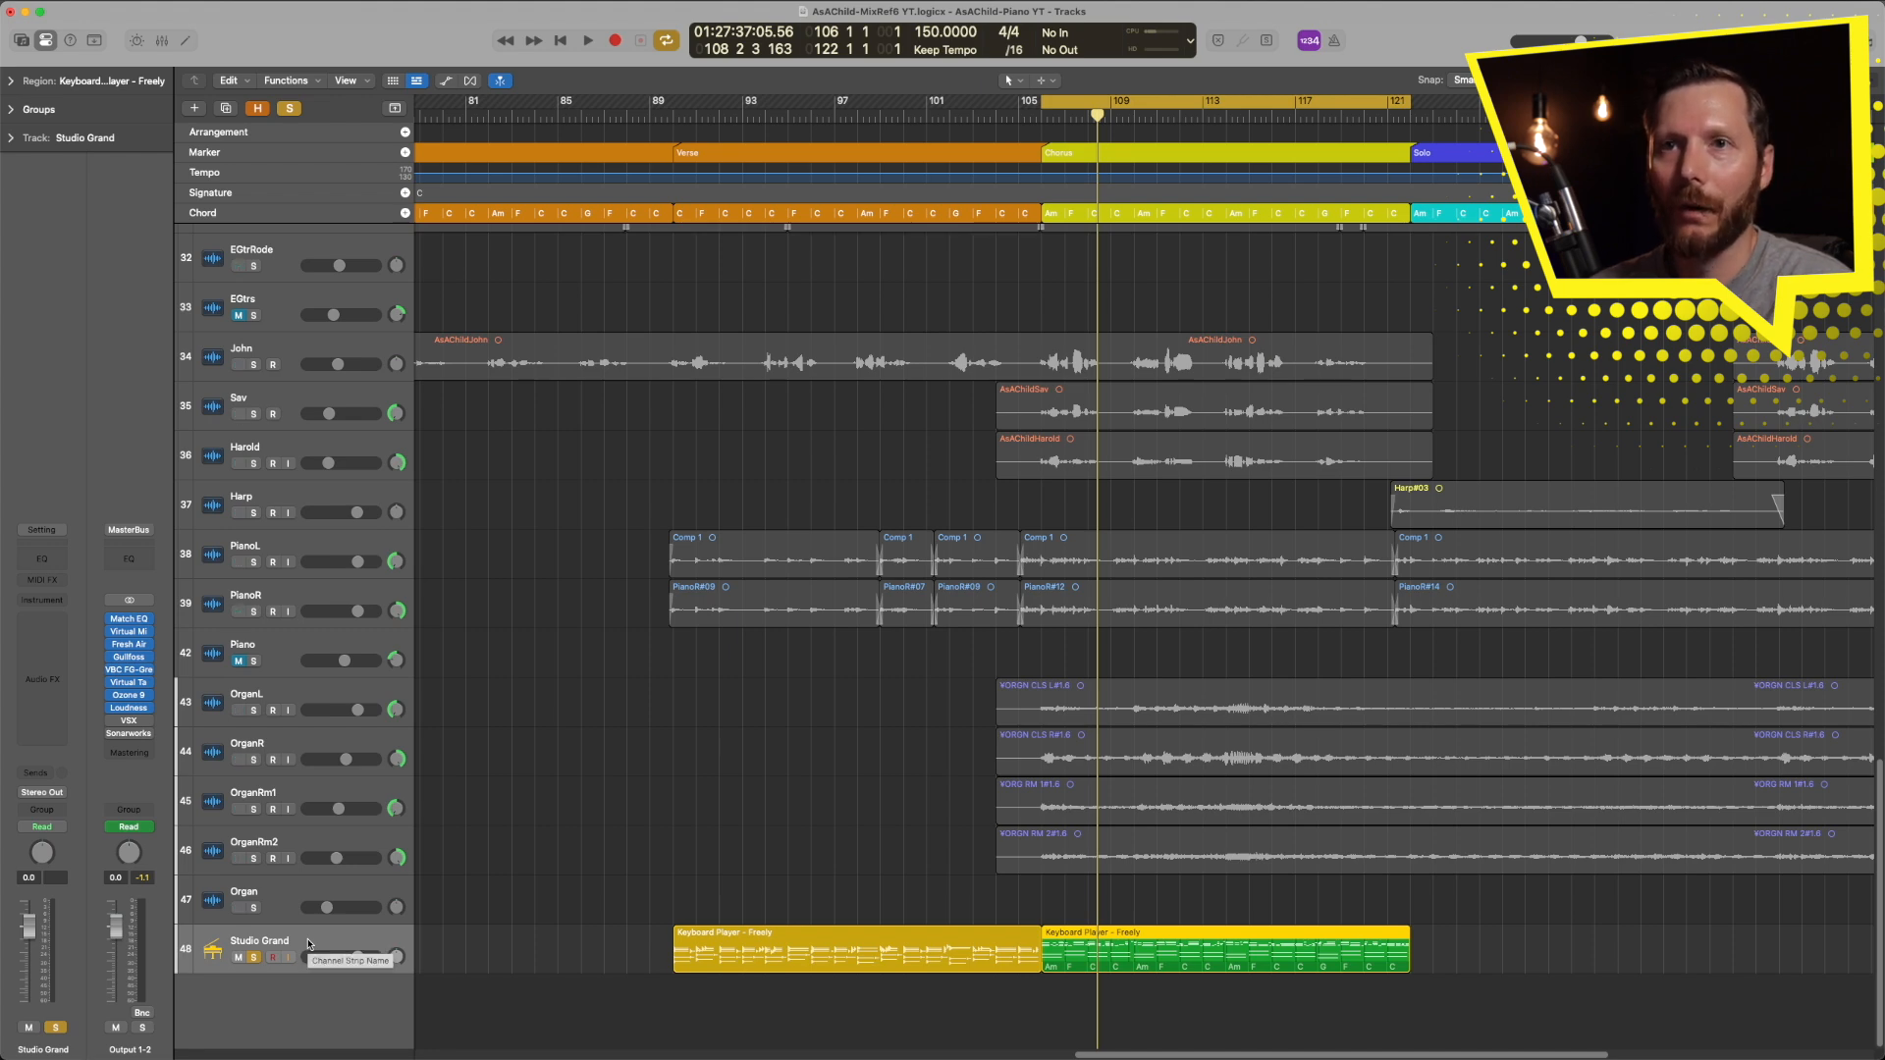
left_click(196, 112)
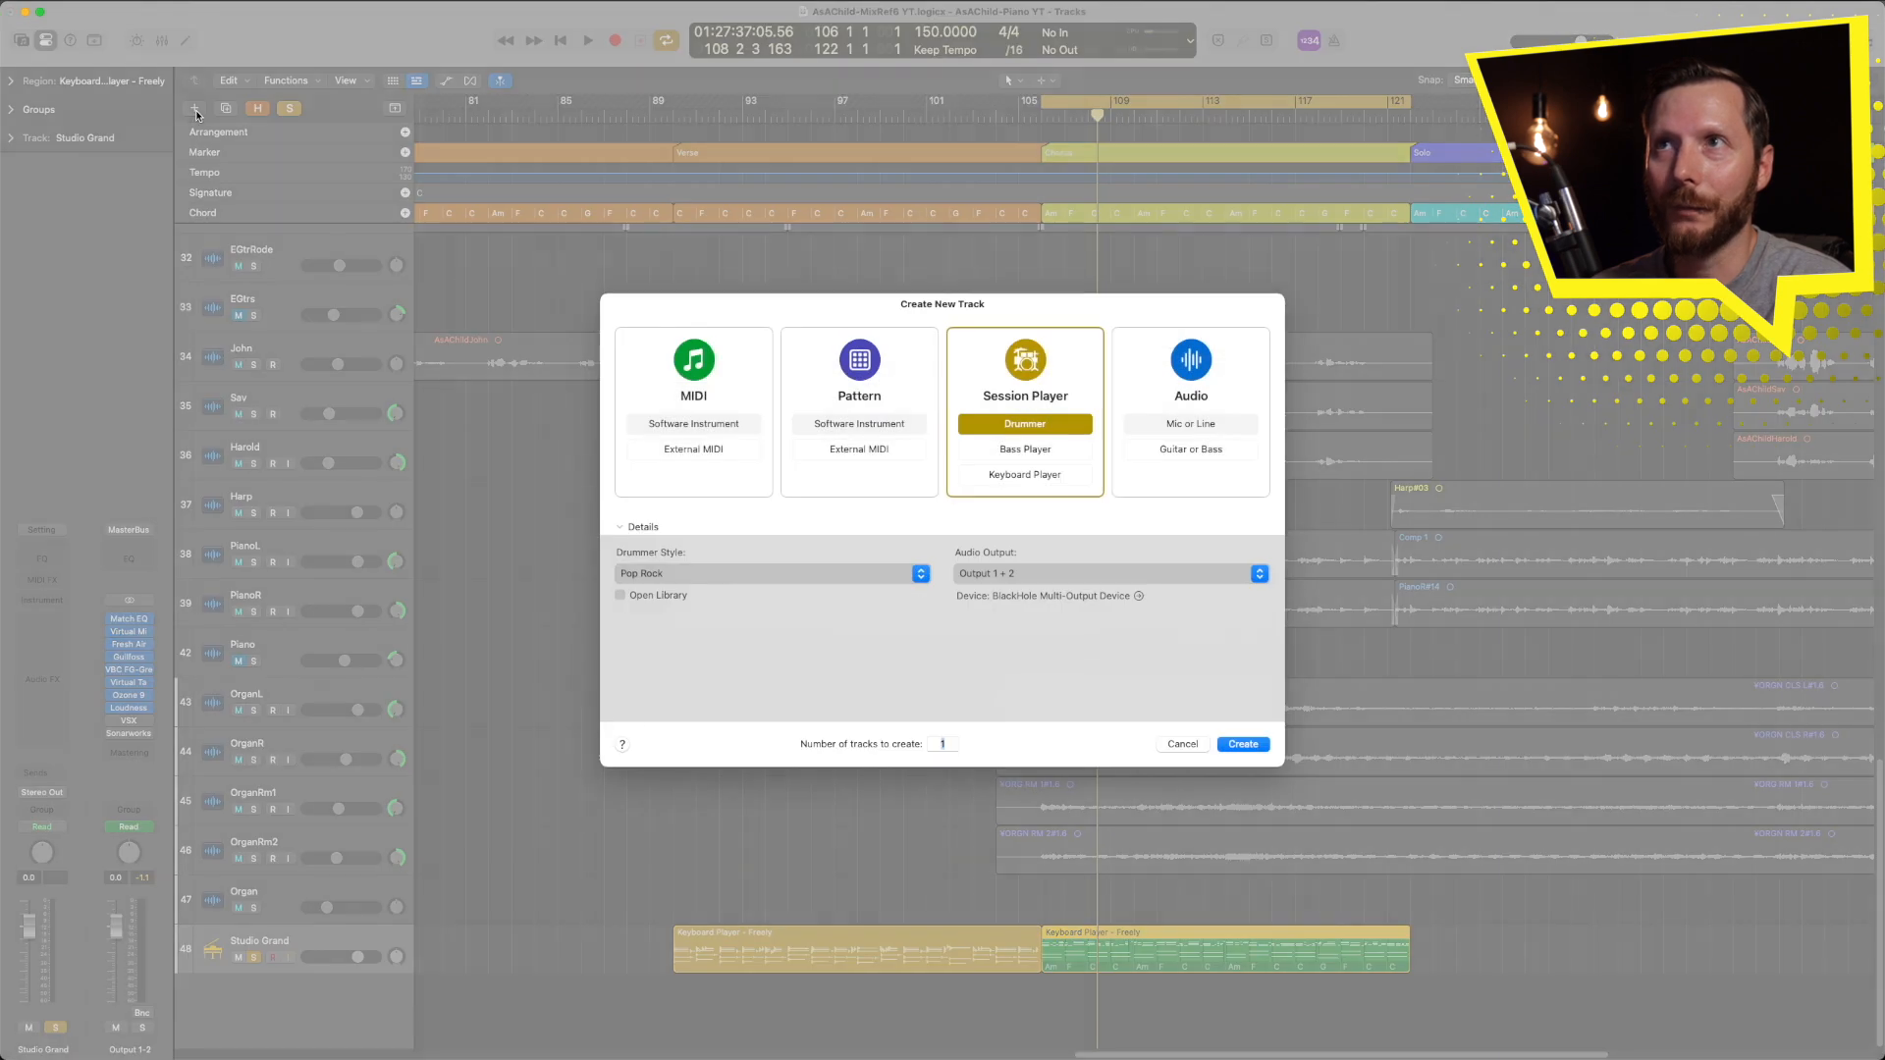
left_click(726, 366)
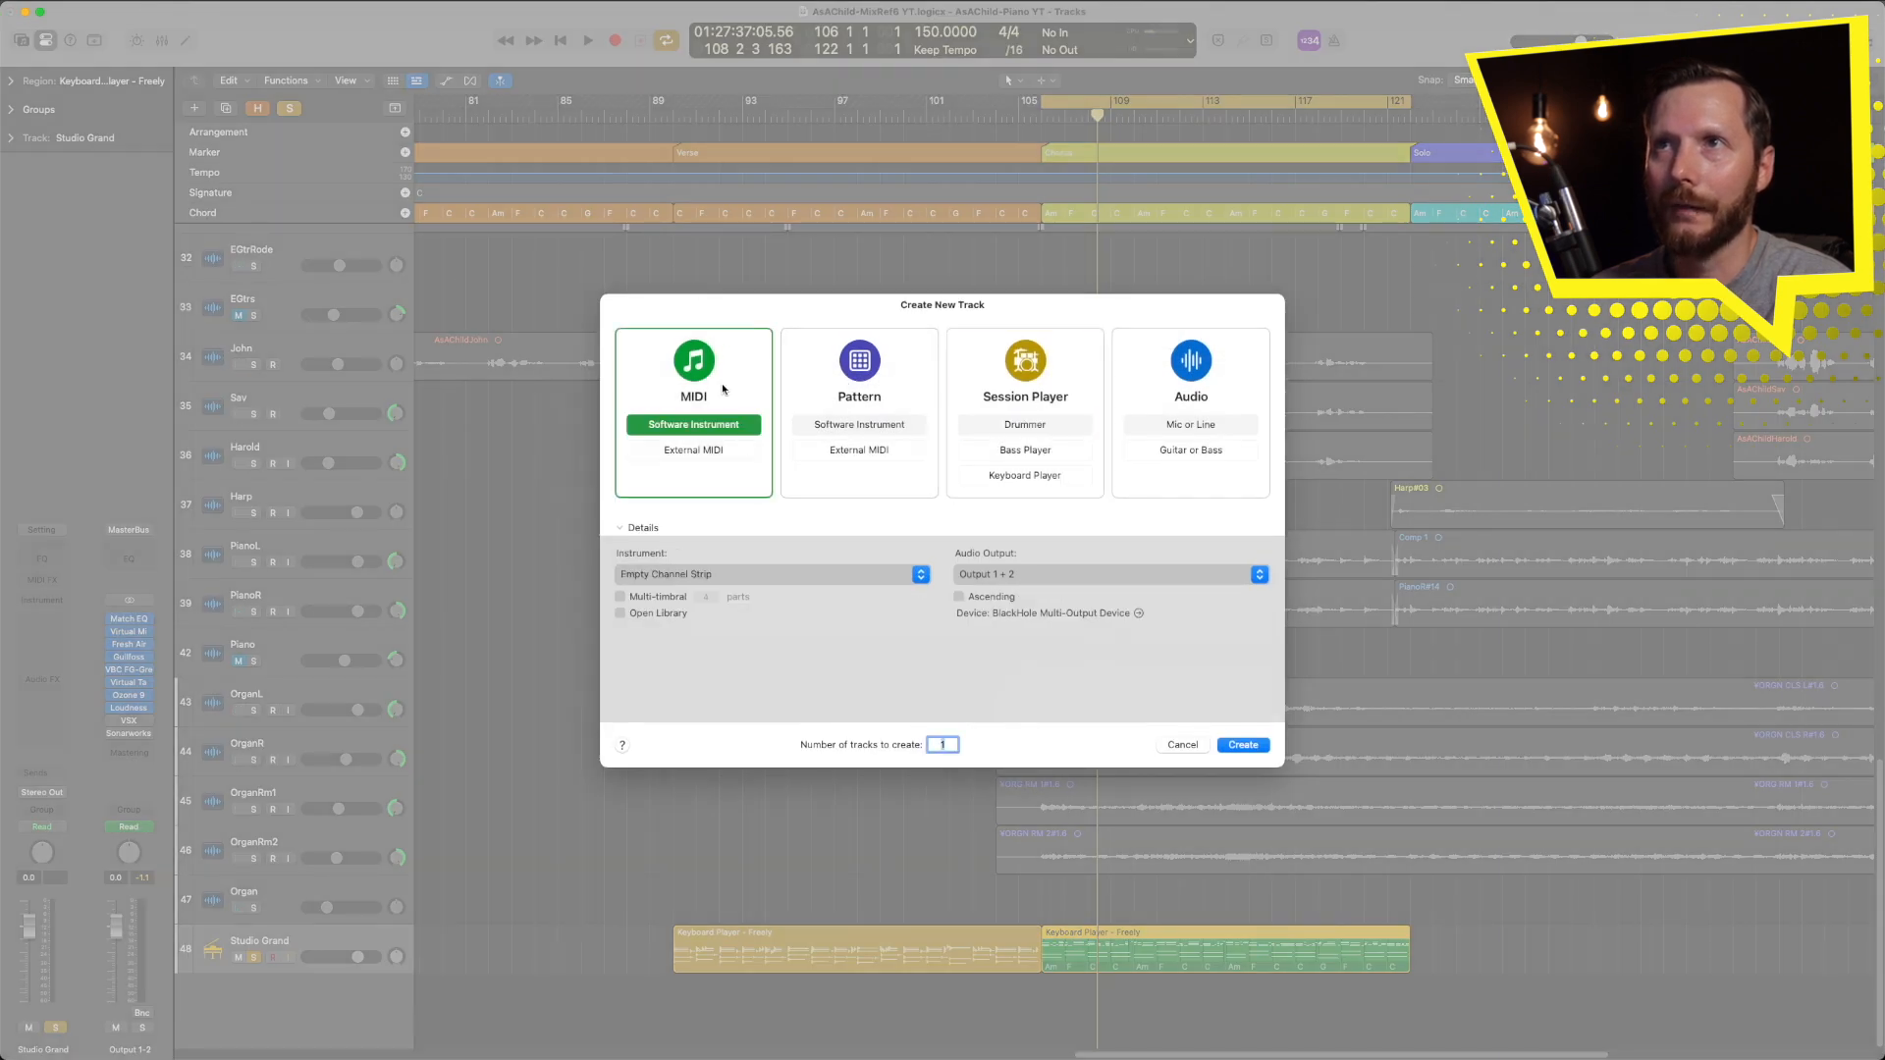
left_click(1183, 745)
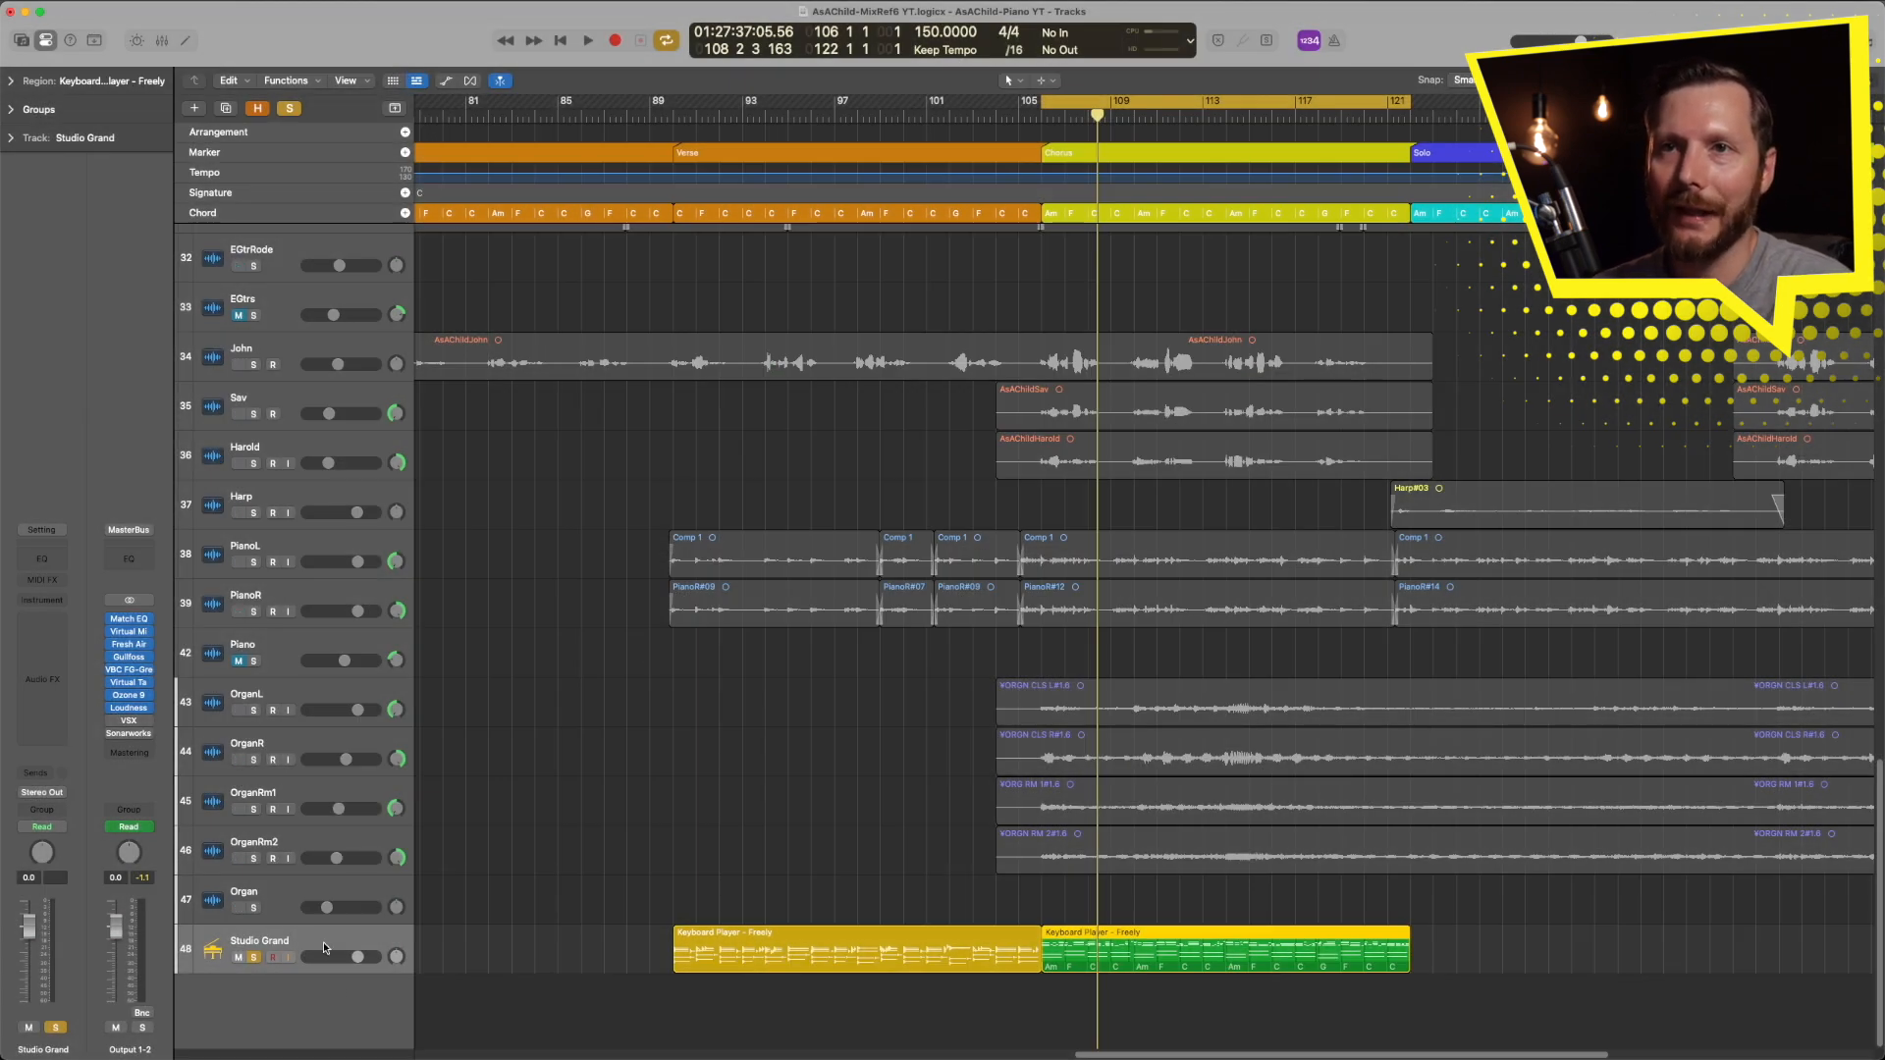
Load the stereo Studio Piano instrument on the Studio Grand track
left_click(42, 599)
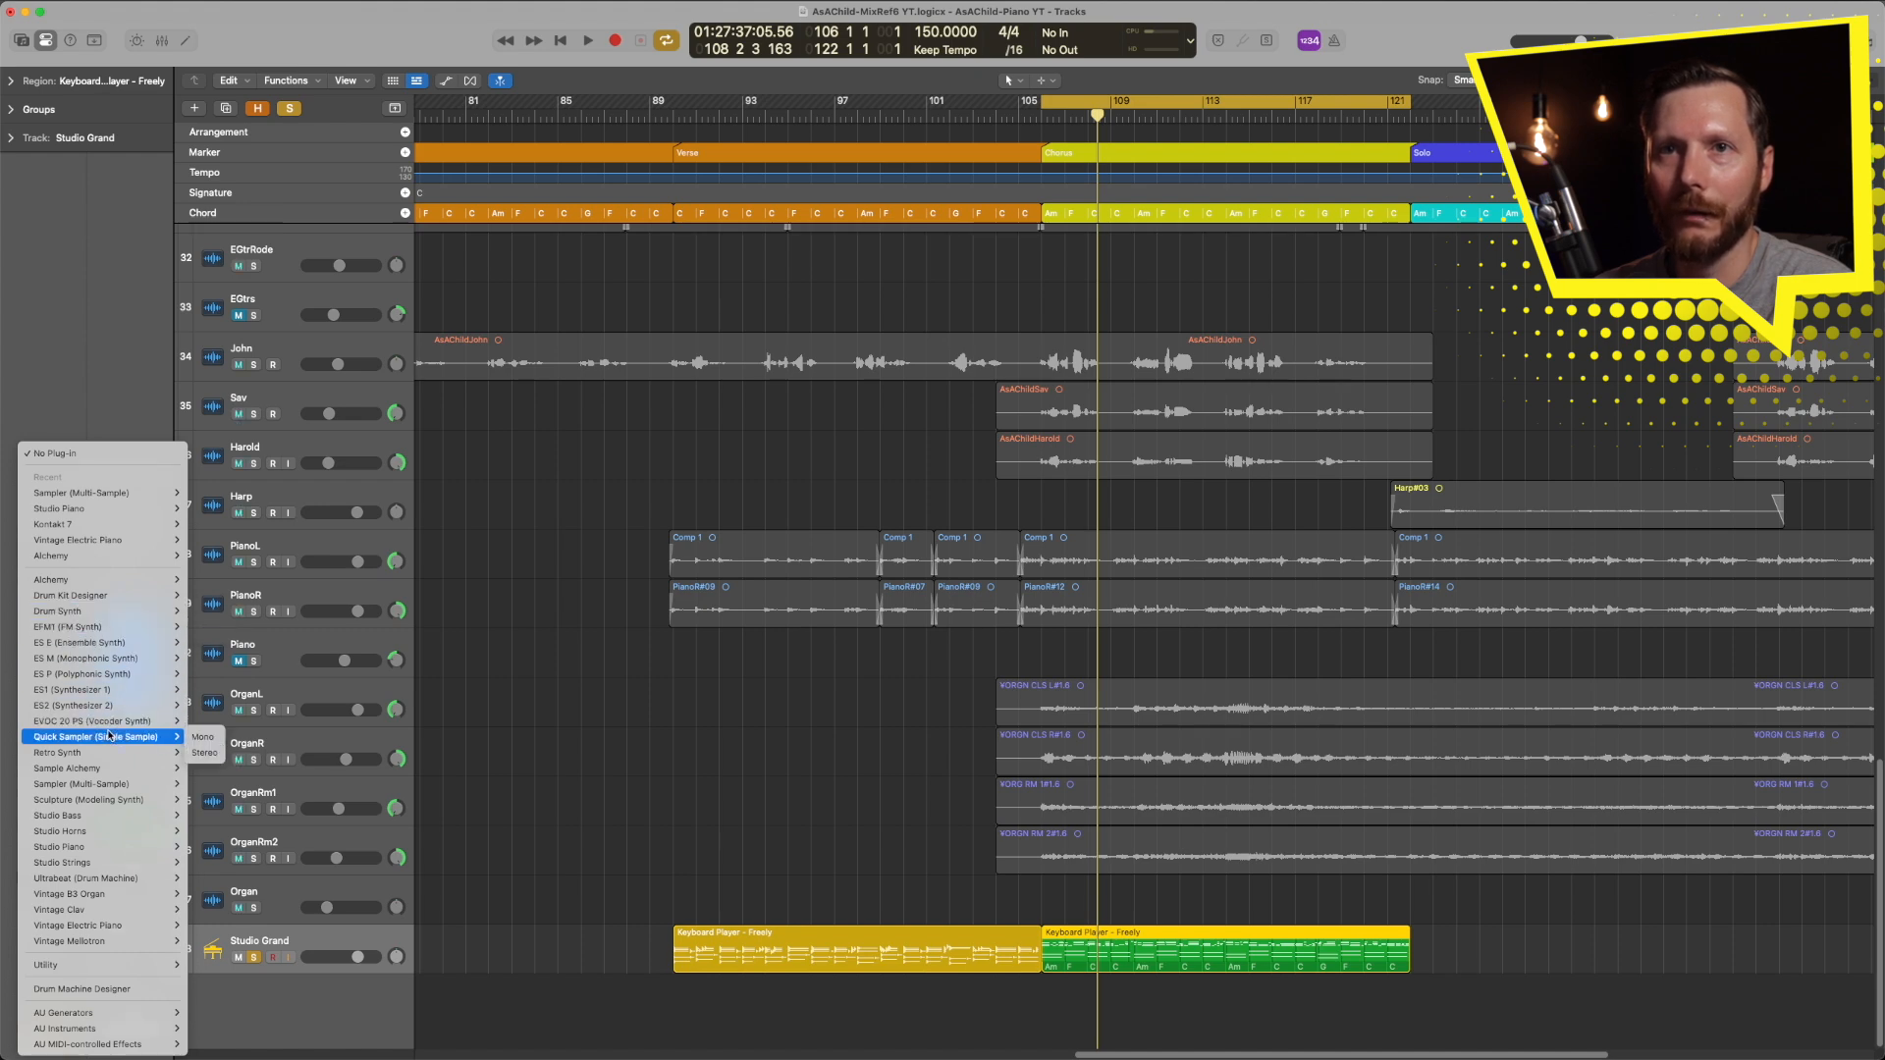
mouse_move(108, 846)
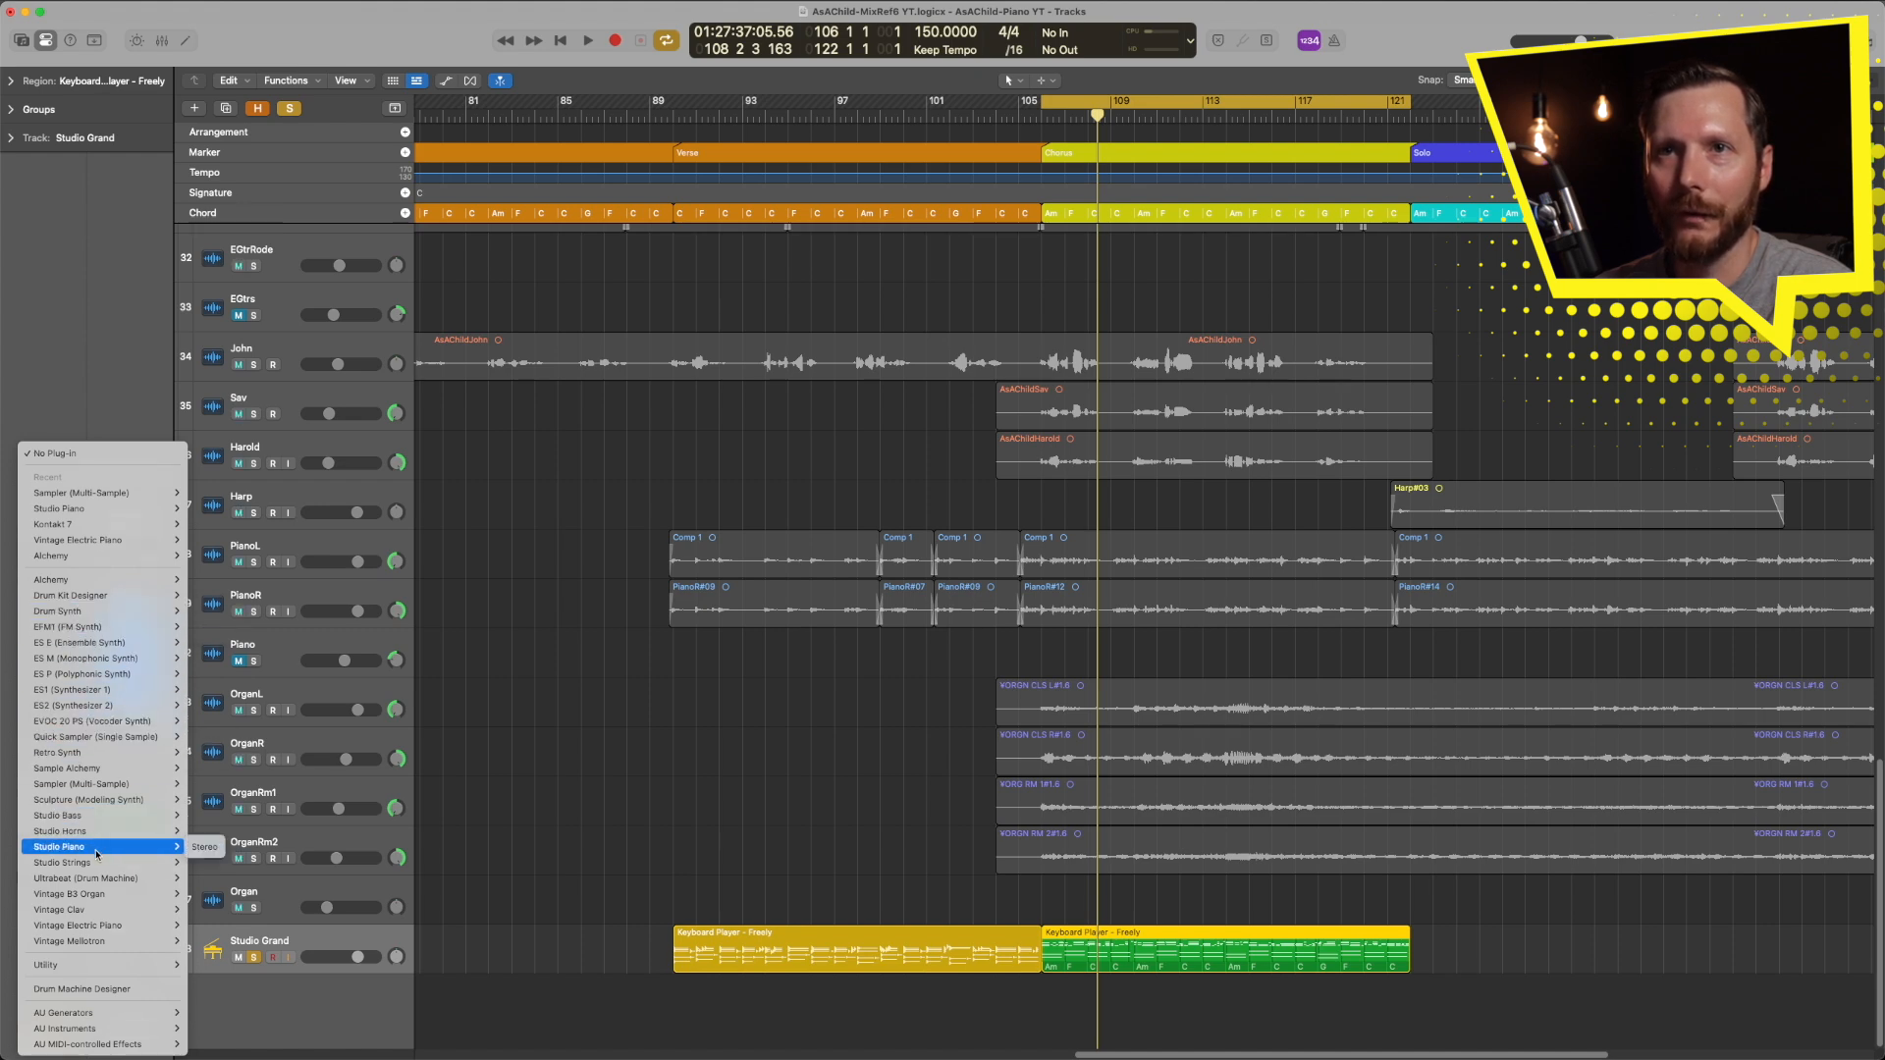
left_click(204, 847)
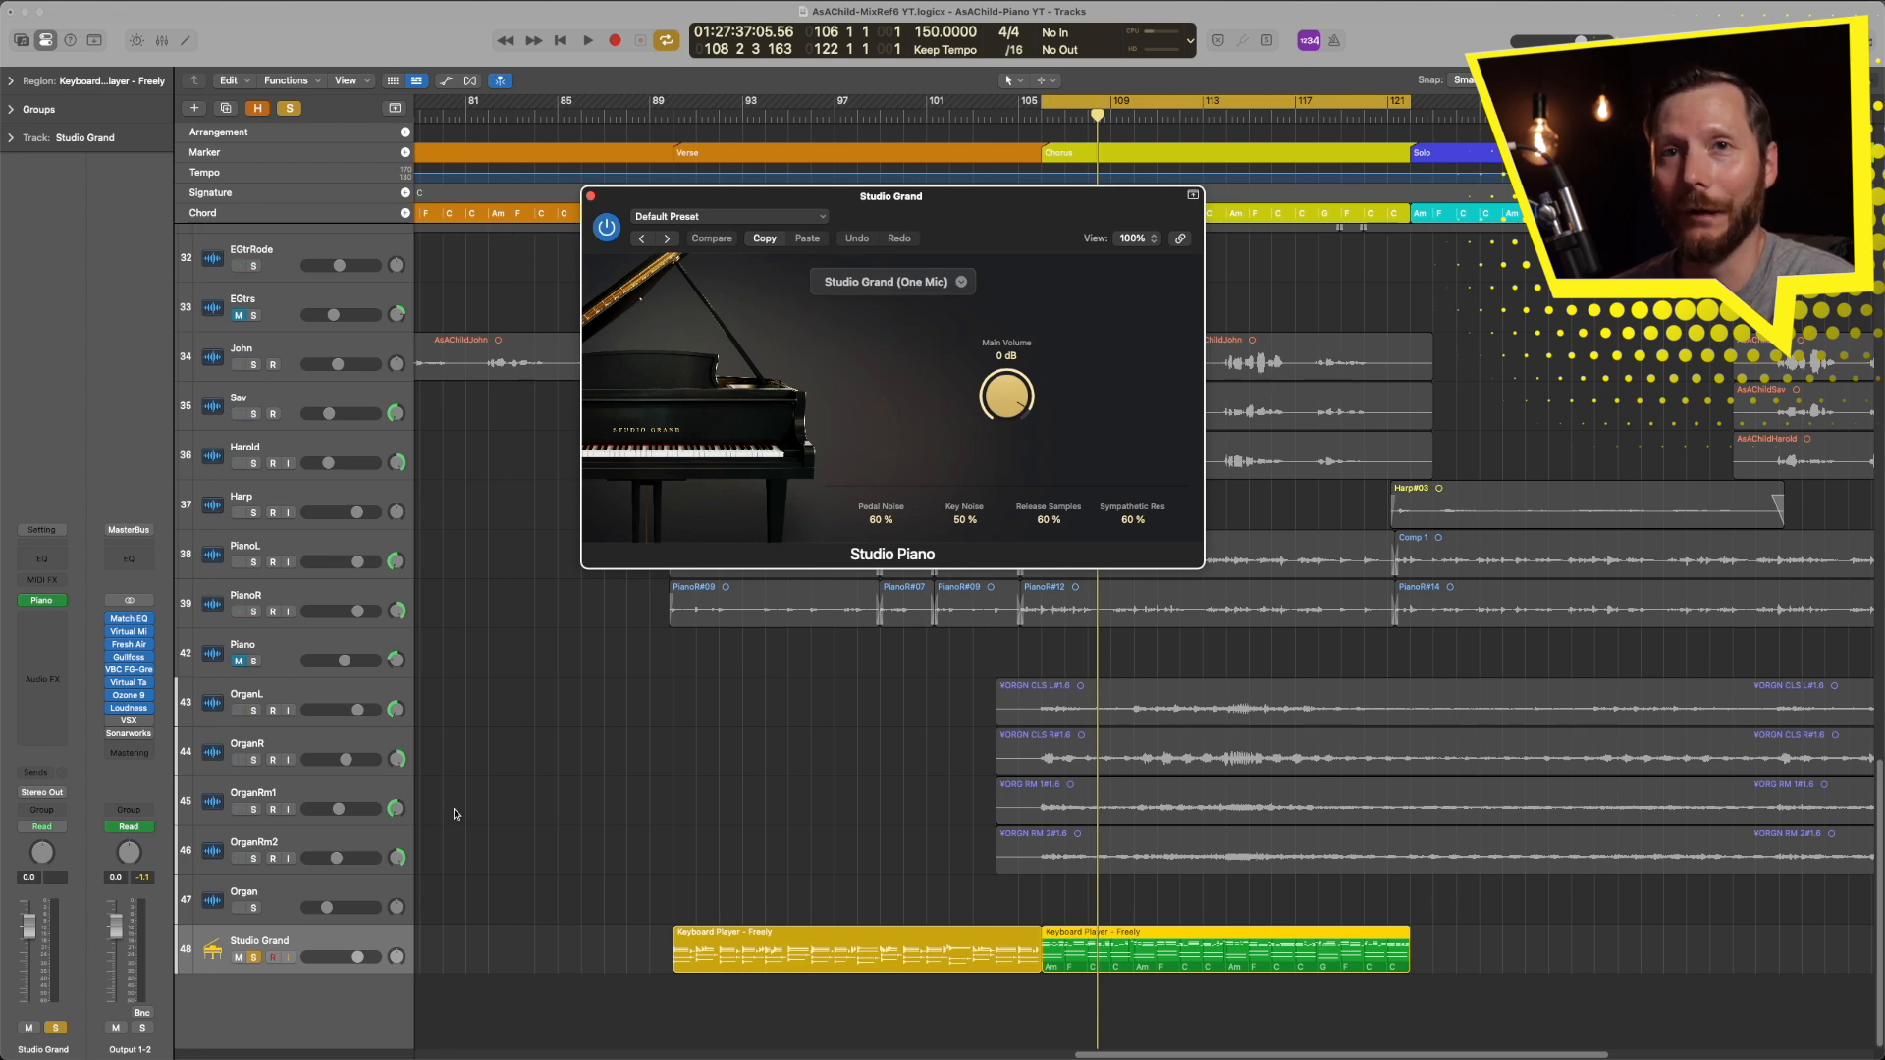
Replace the Studio Grand track's instrument with the stereo Sampler (Multi-Sample)
left_click(63, 601)
mouse_move(63, 602)
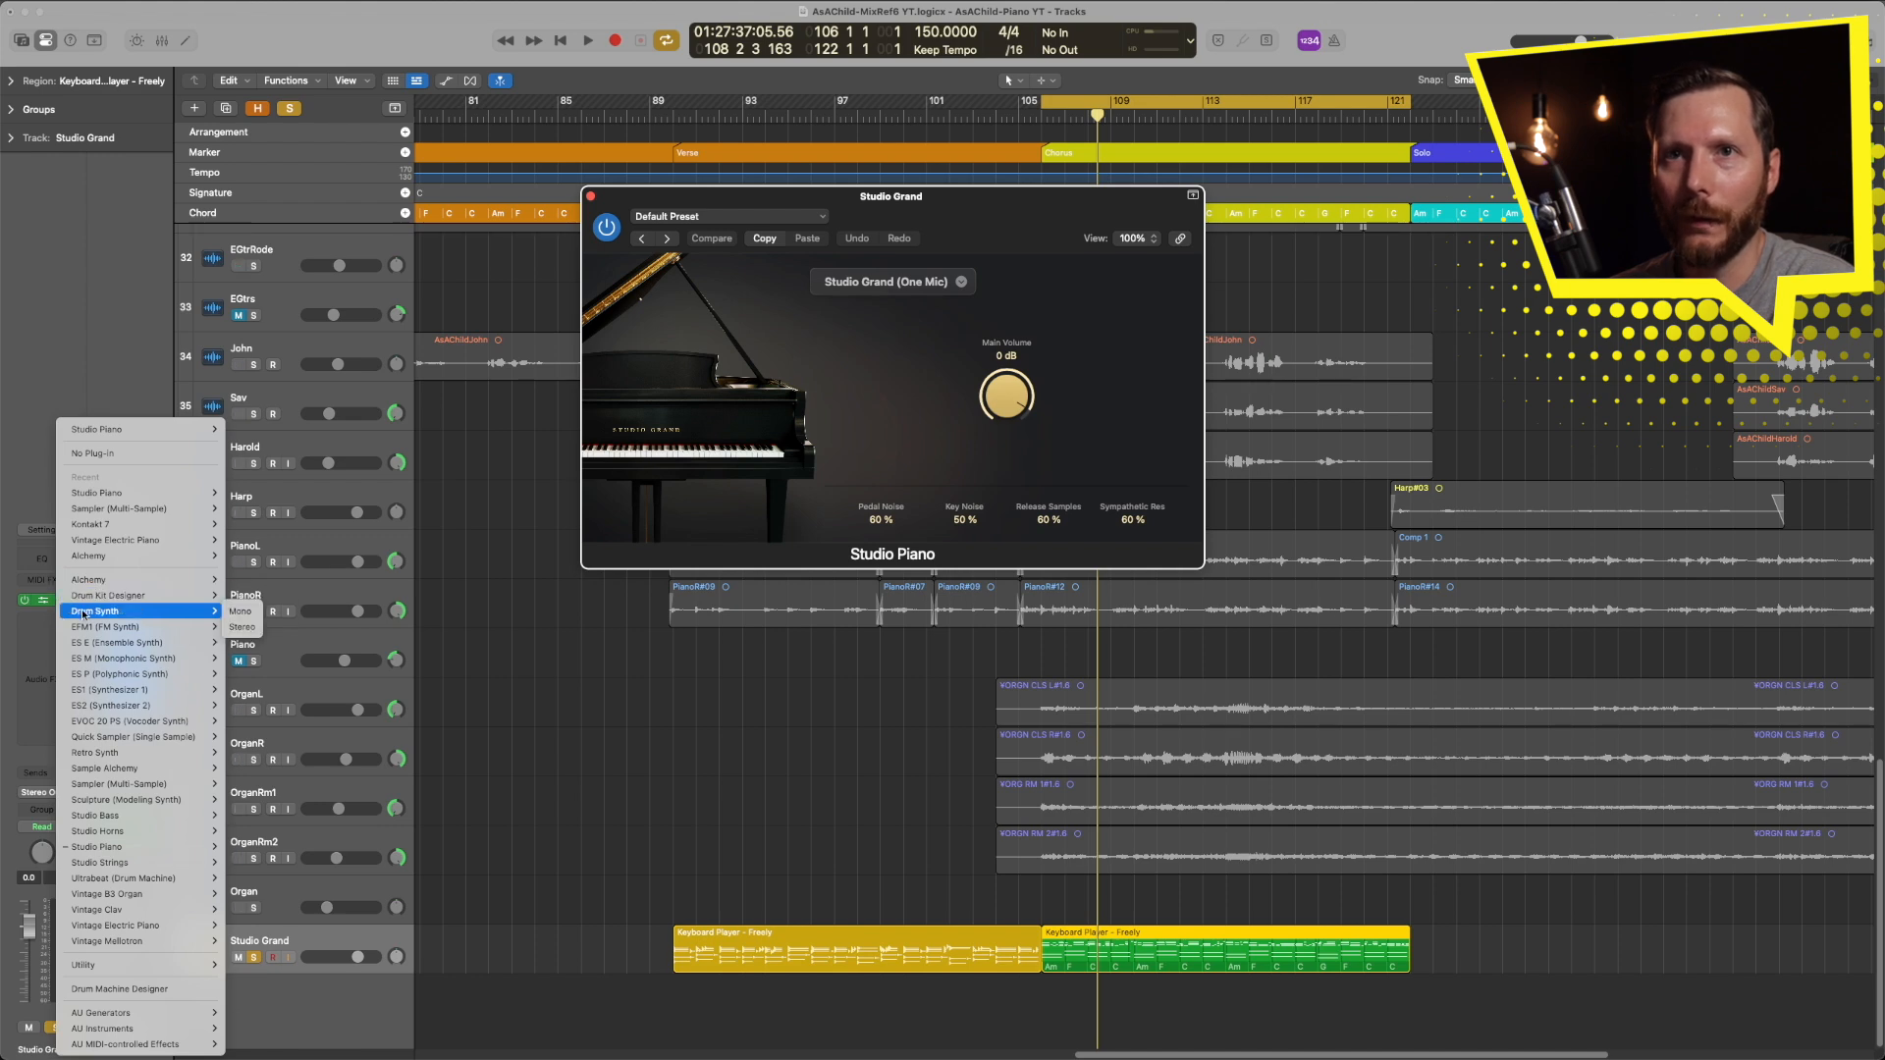
mouse_move(142, 770)
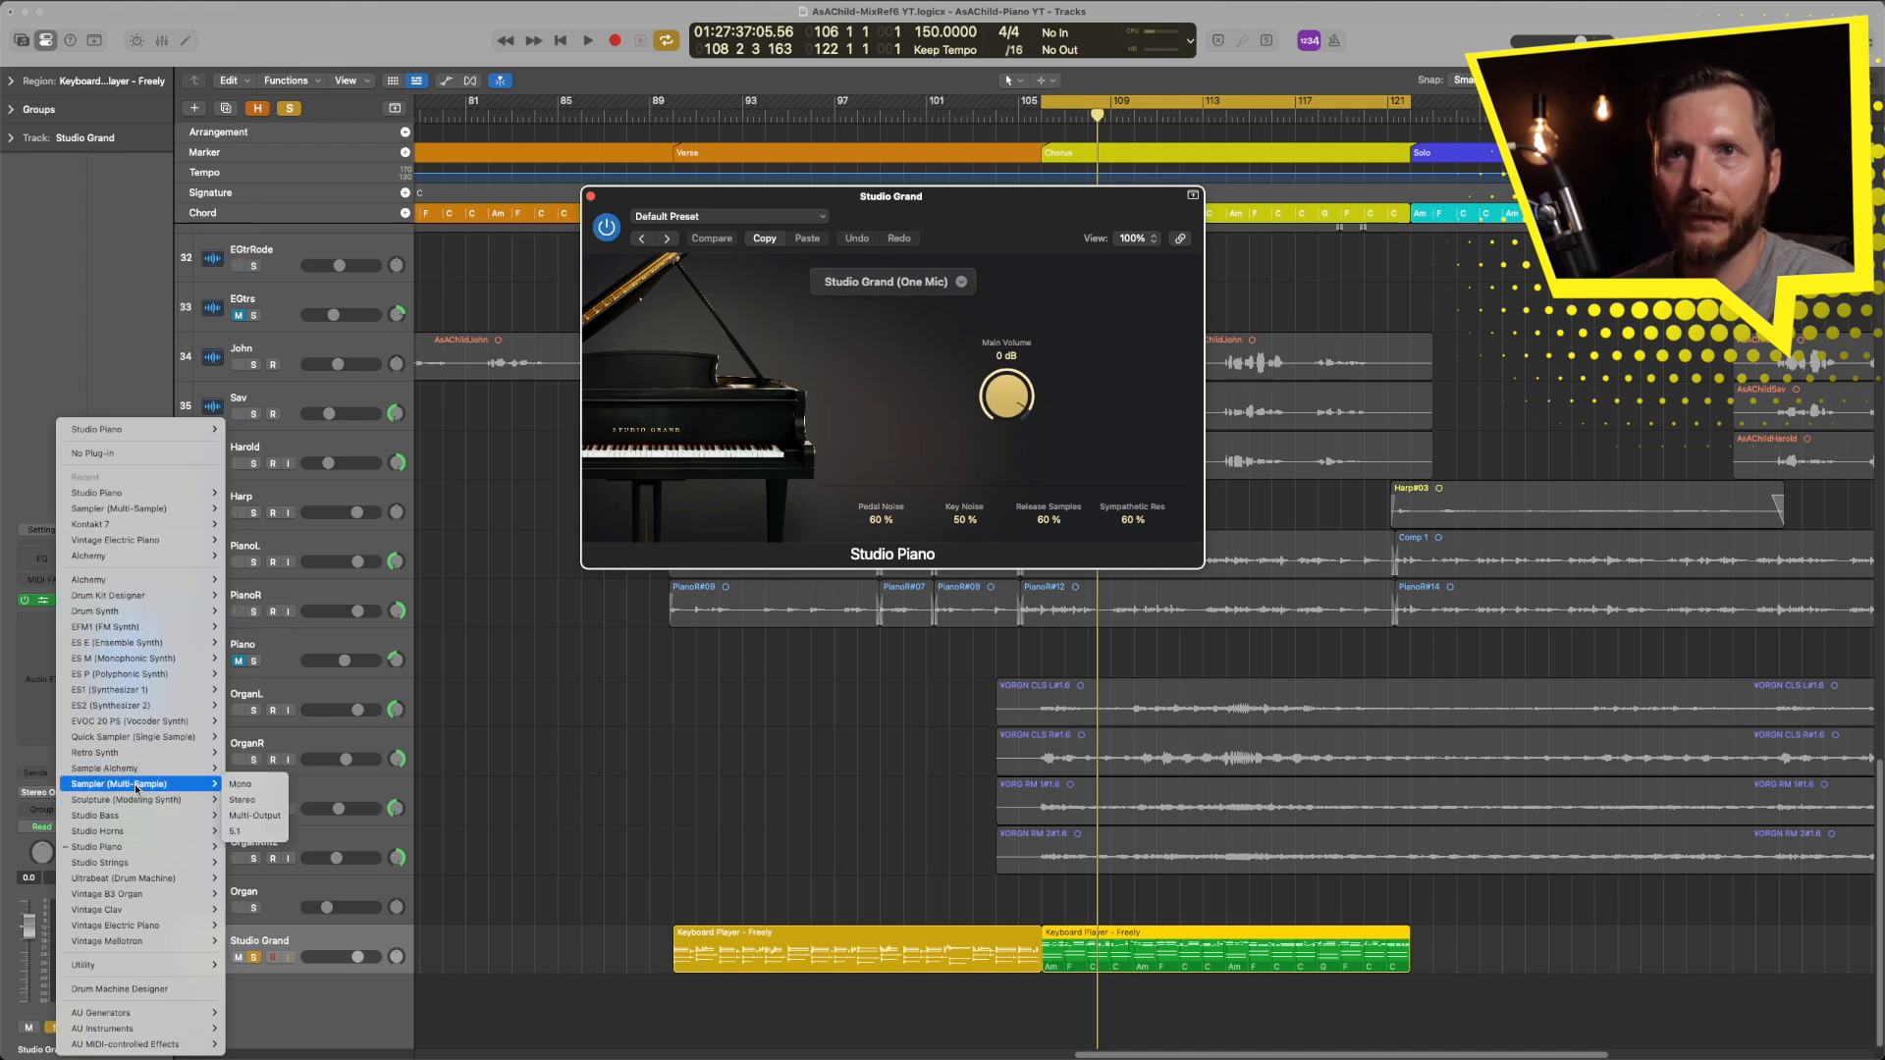
left_click(260, 801)
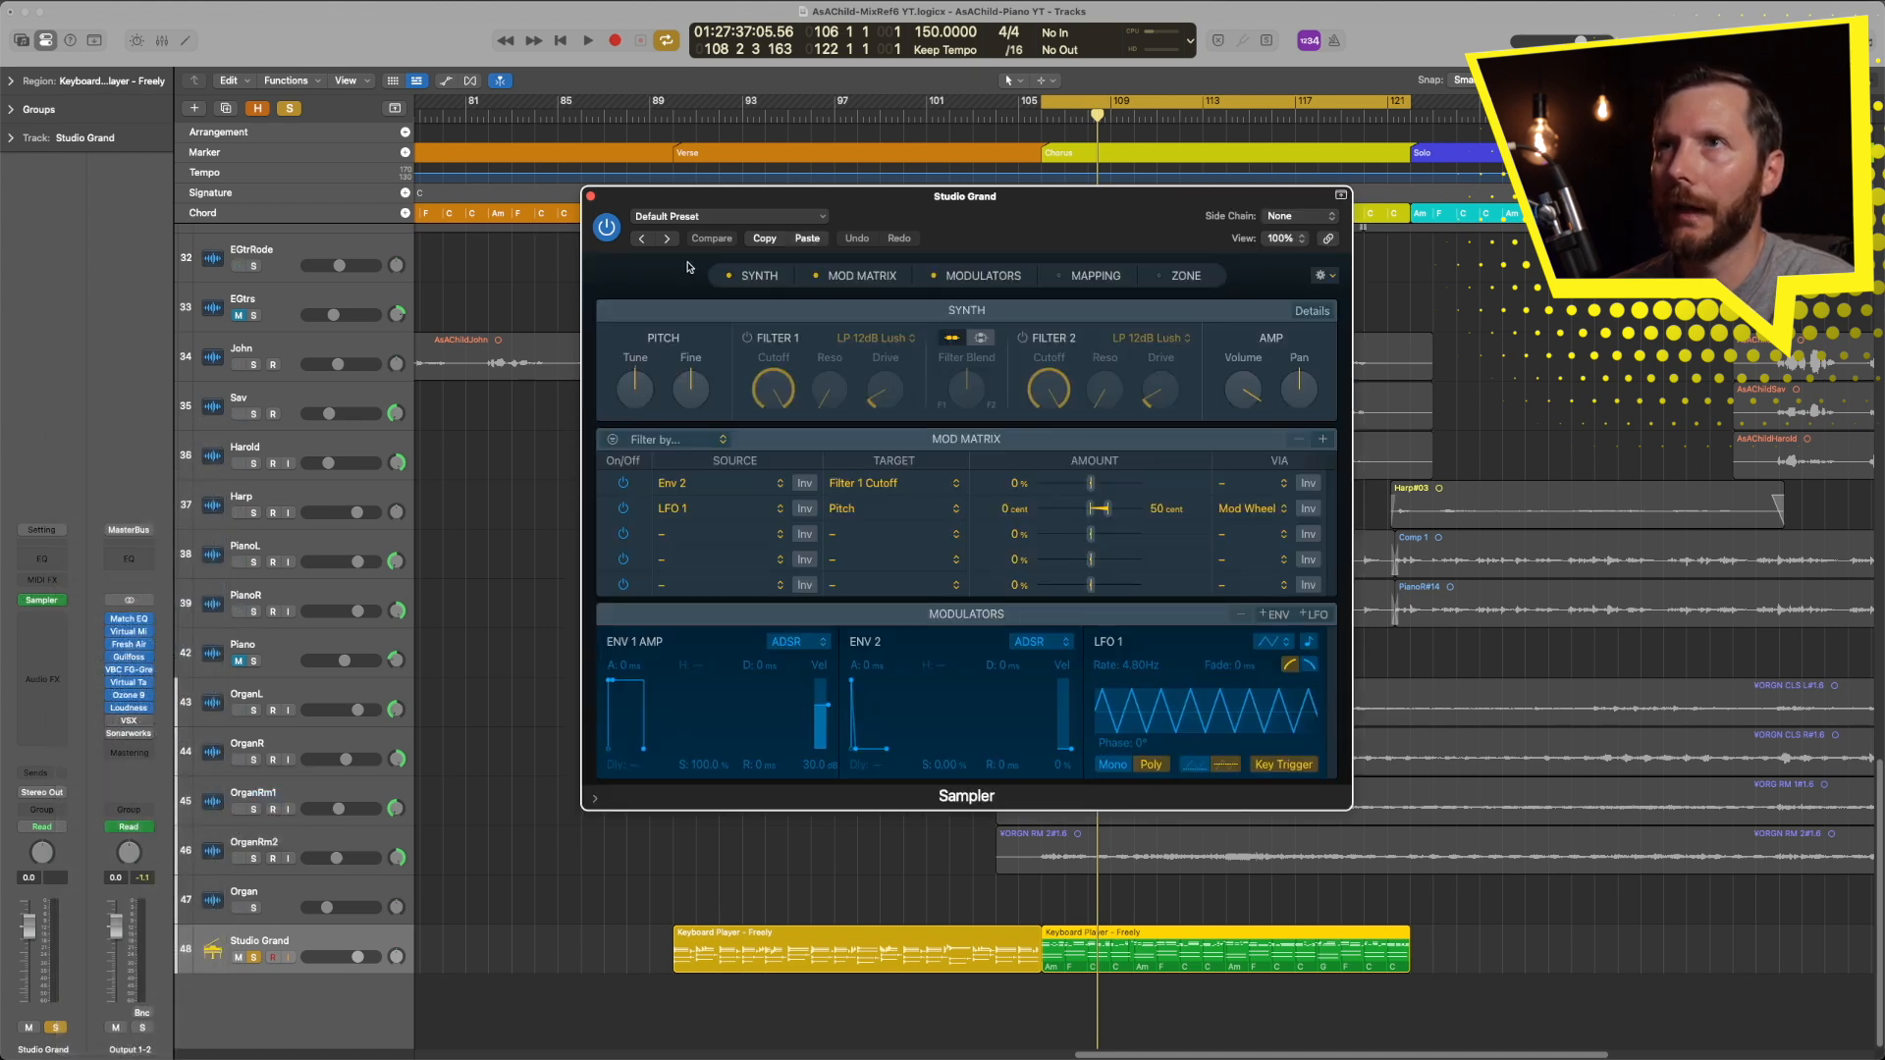
Browse the Sampler's app presets as far as the Acoustic Pianos category, and close the plug-in window
left_click(712, 218)
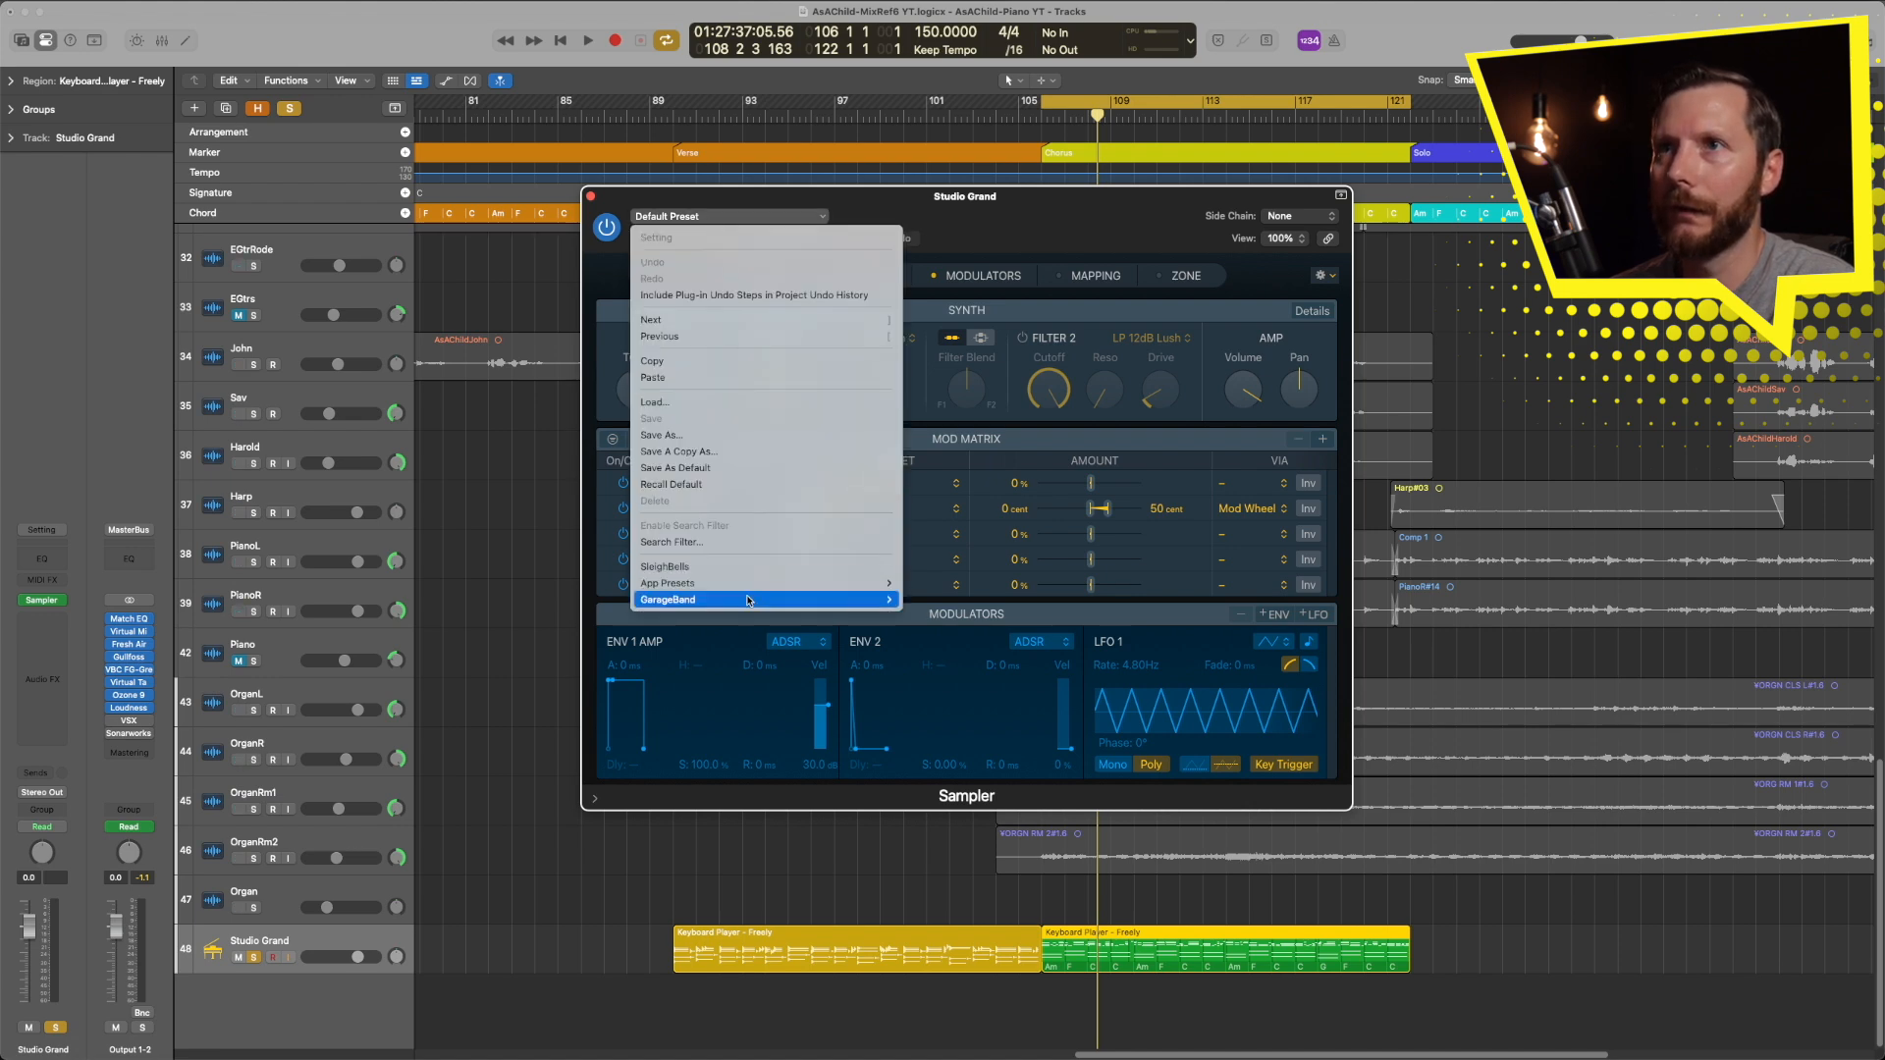
mouse_move(735, 583)
mouse_move(967, 586)
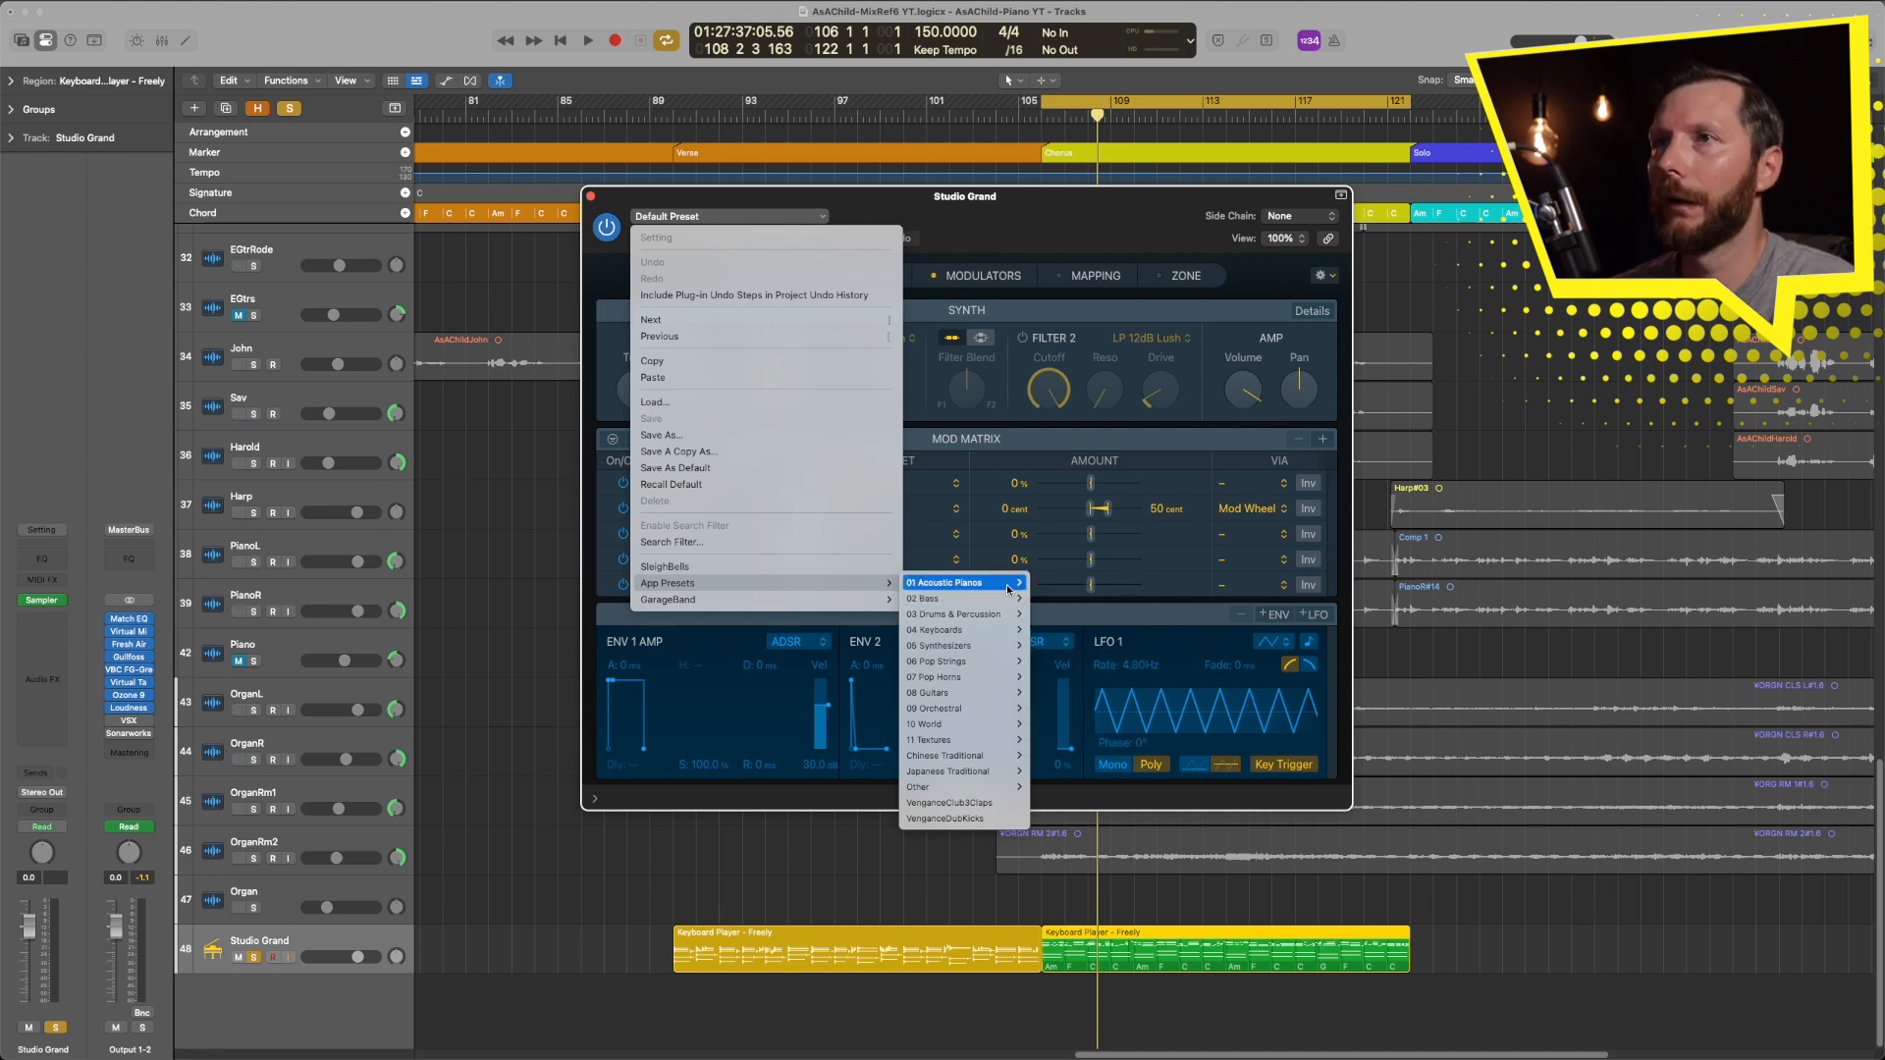
left_click(590, 198)
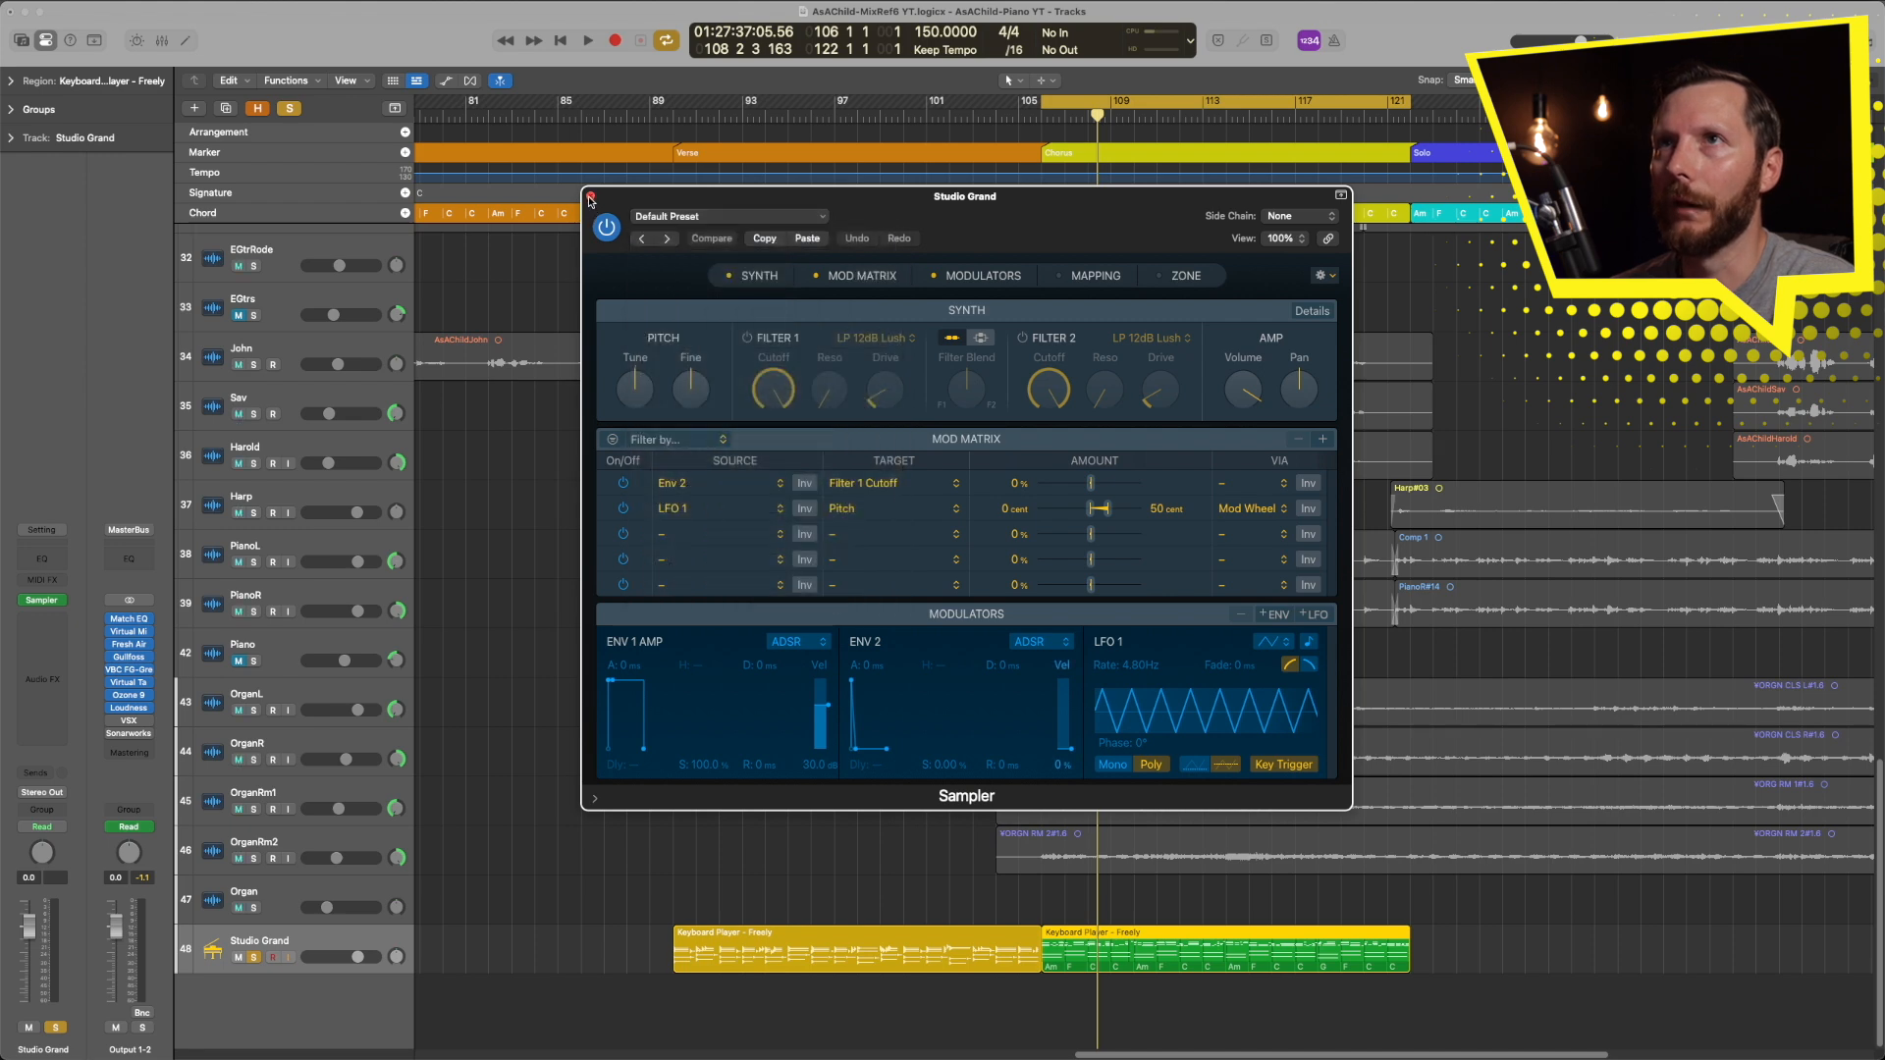
left_click(590, 199)
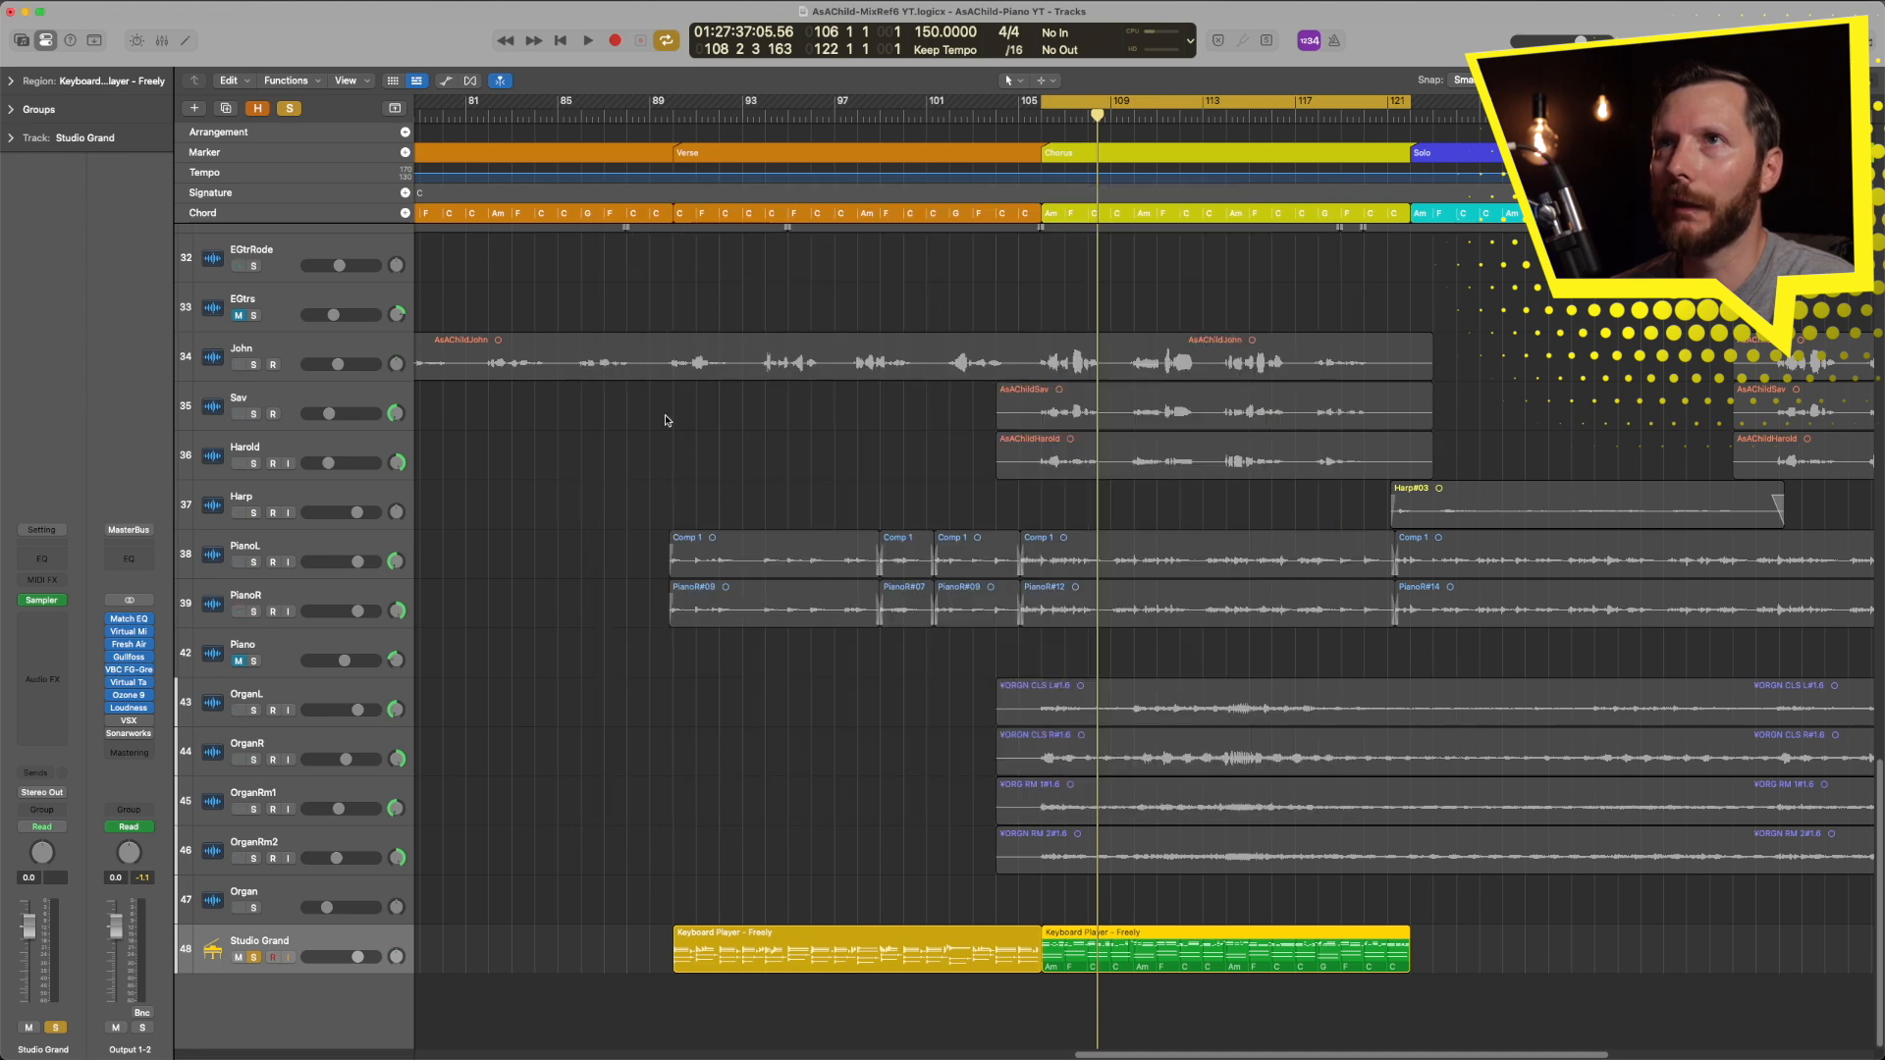
Swap the Sampler for the stereo Studio Piano instrument on the Studio Grand track
left_click(65, 605)
mouse_move(102, 703)
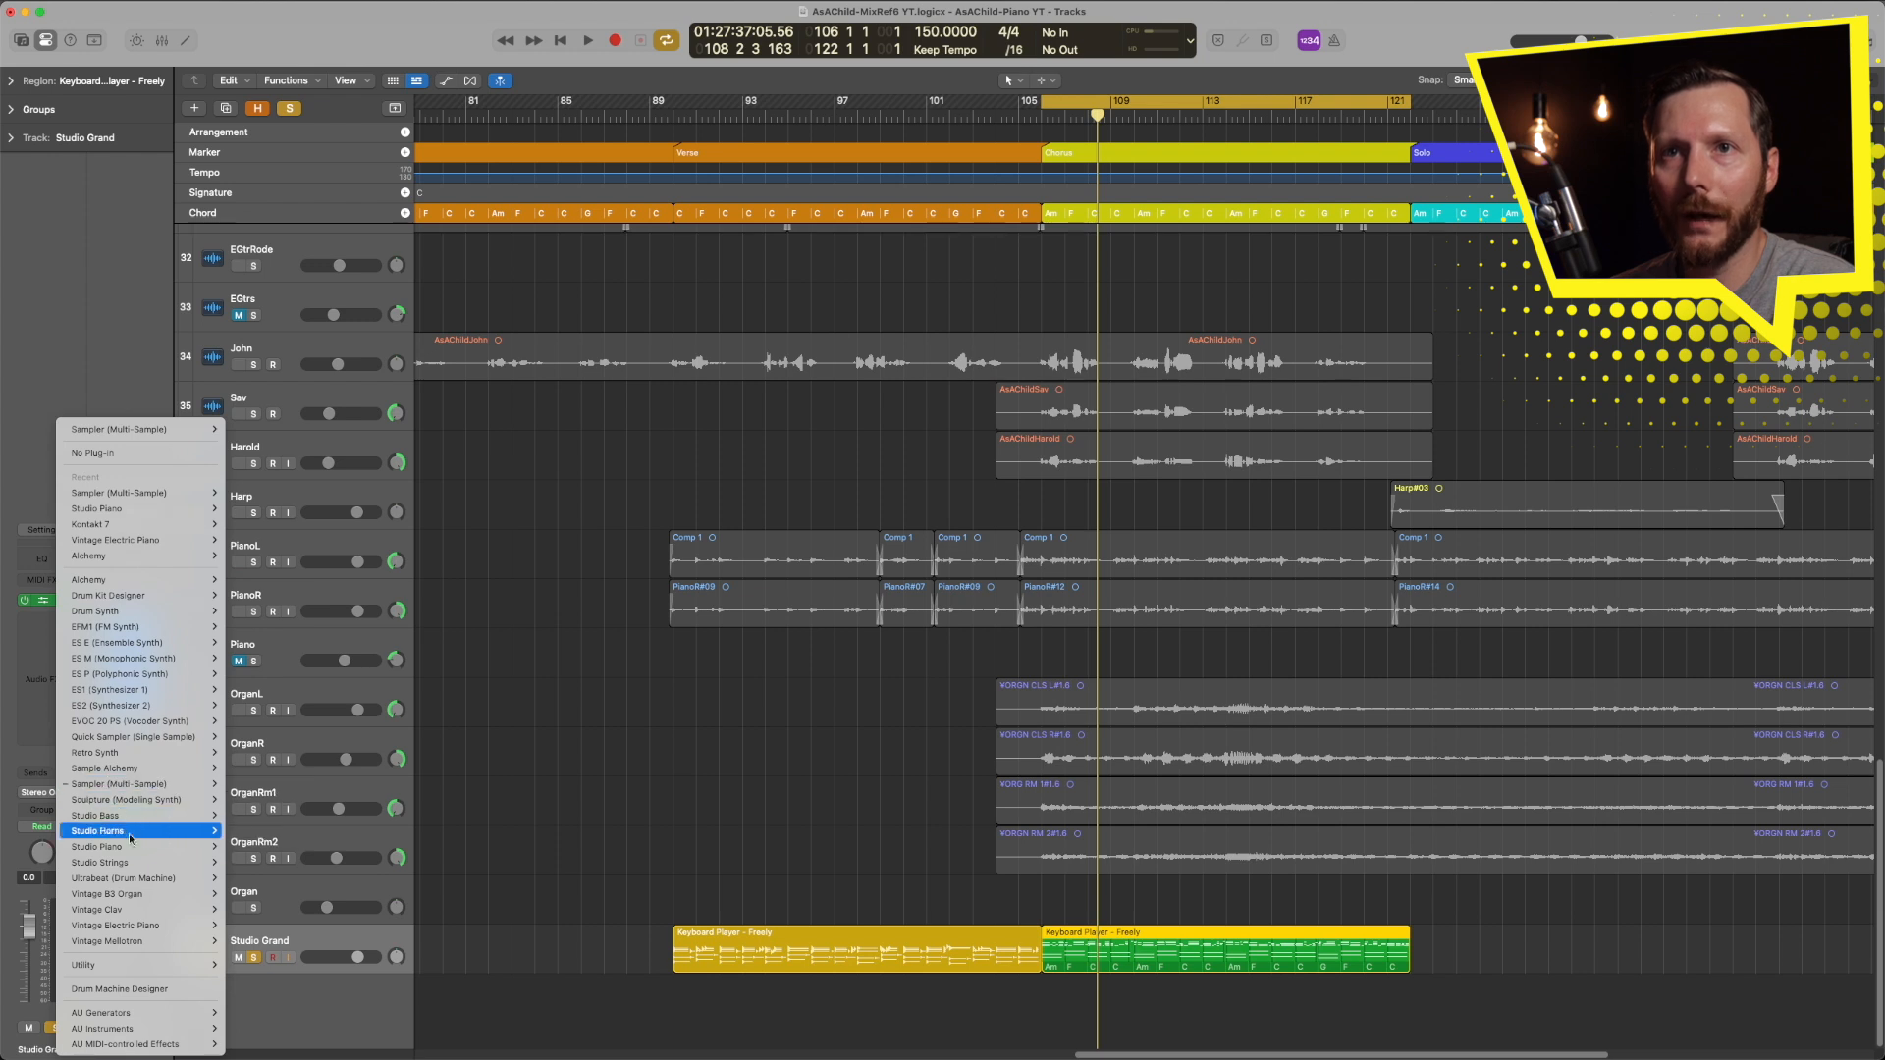
mouse_move(138, 850)
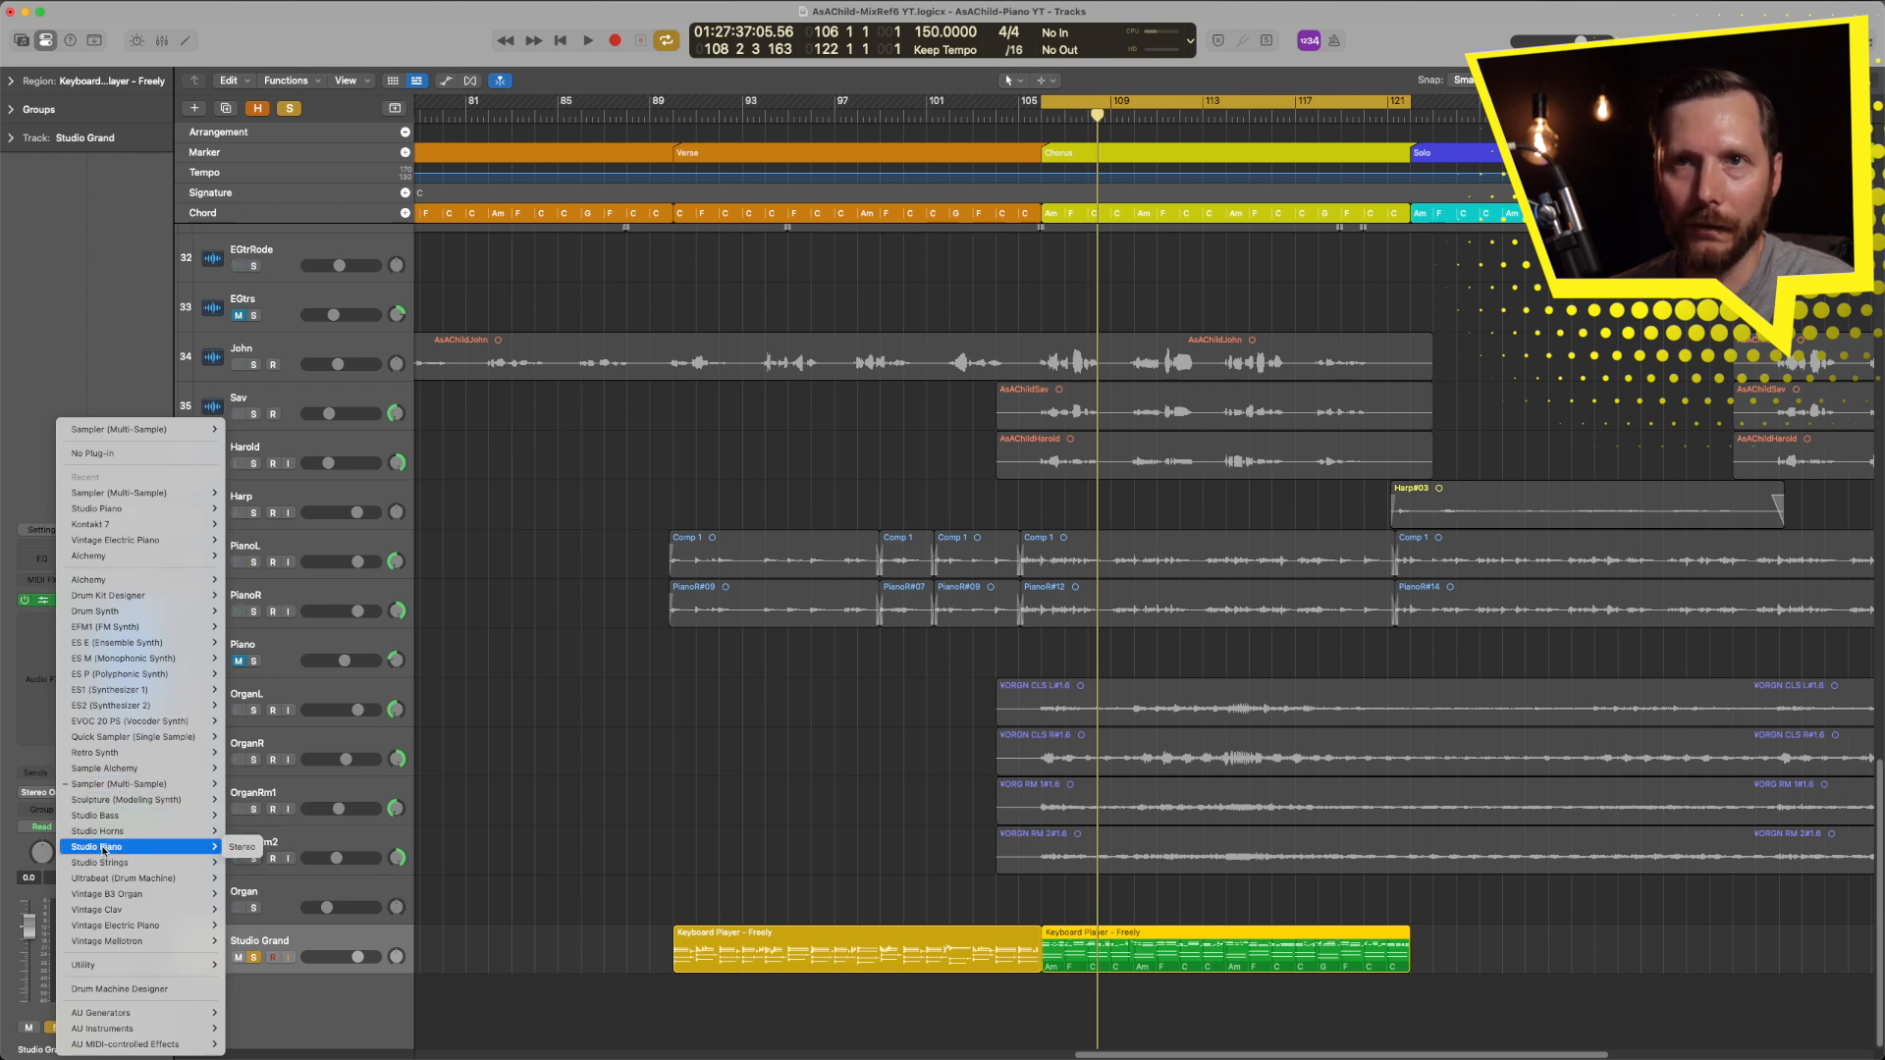
left_click(243, 847)
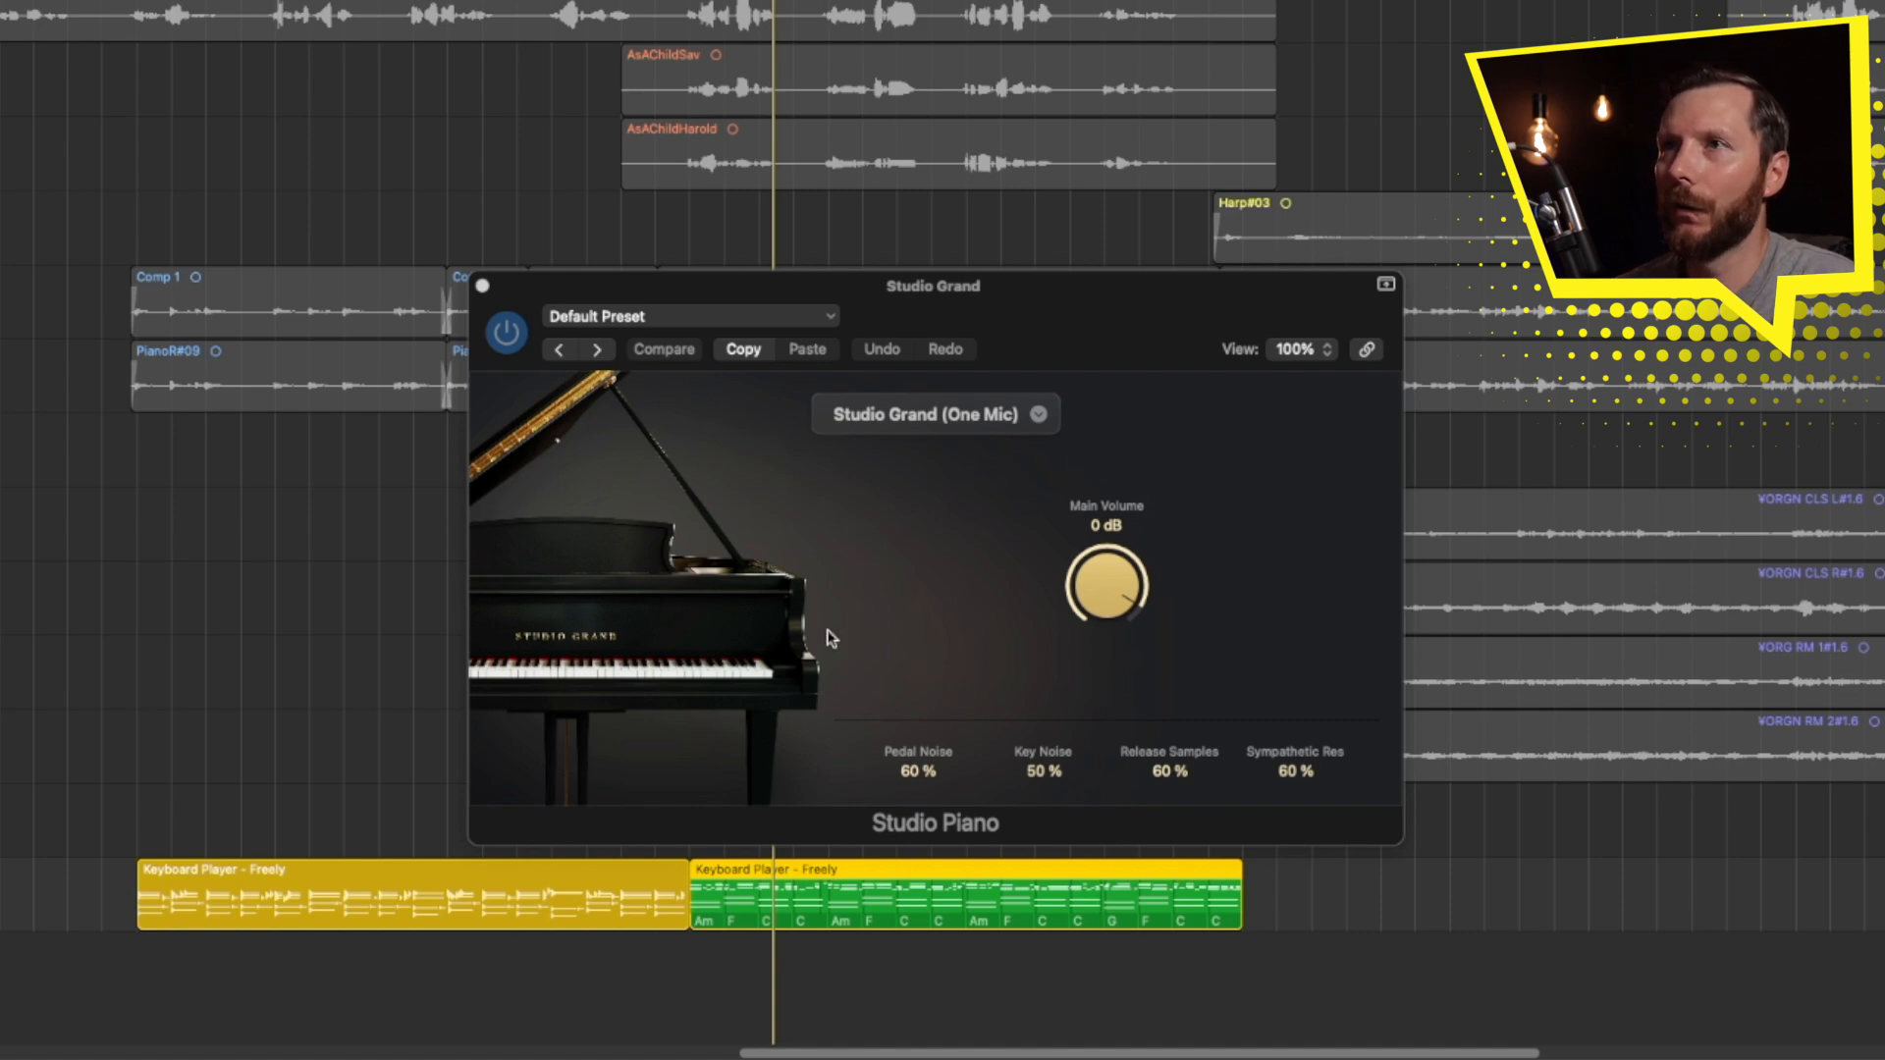
Look through the Studio Piano presets and play back the chorus with the Studio Grand (One Mic) model
left_click(713, 326)
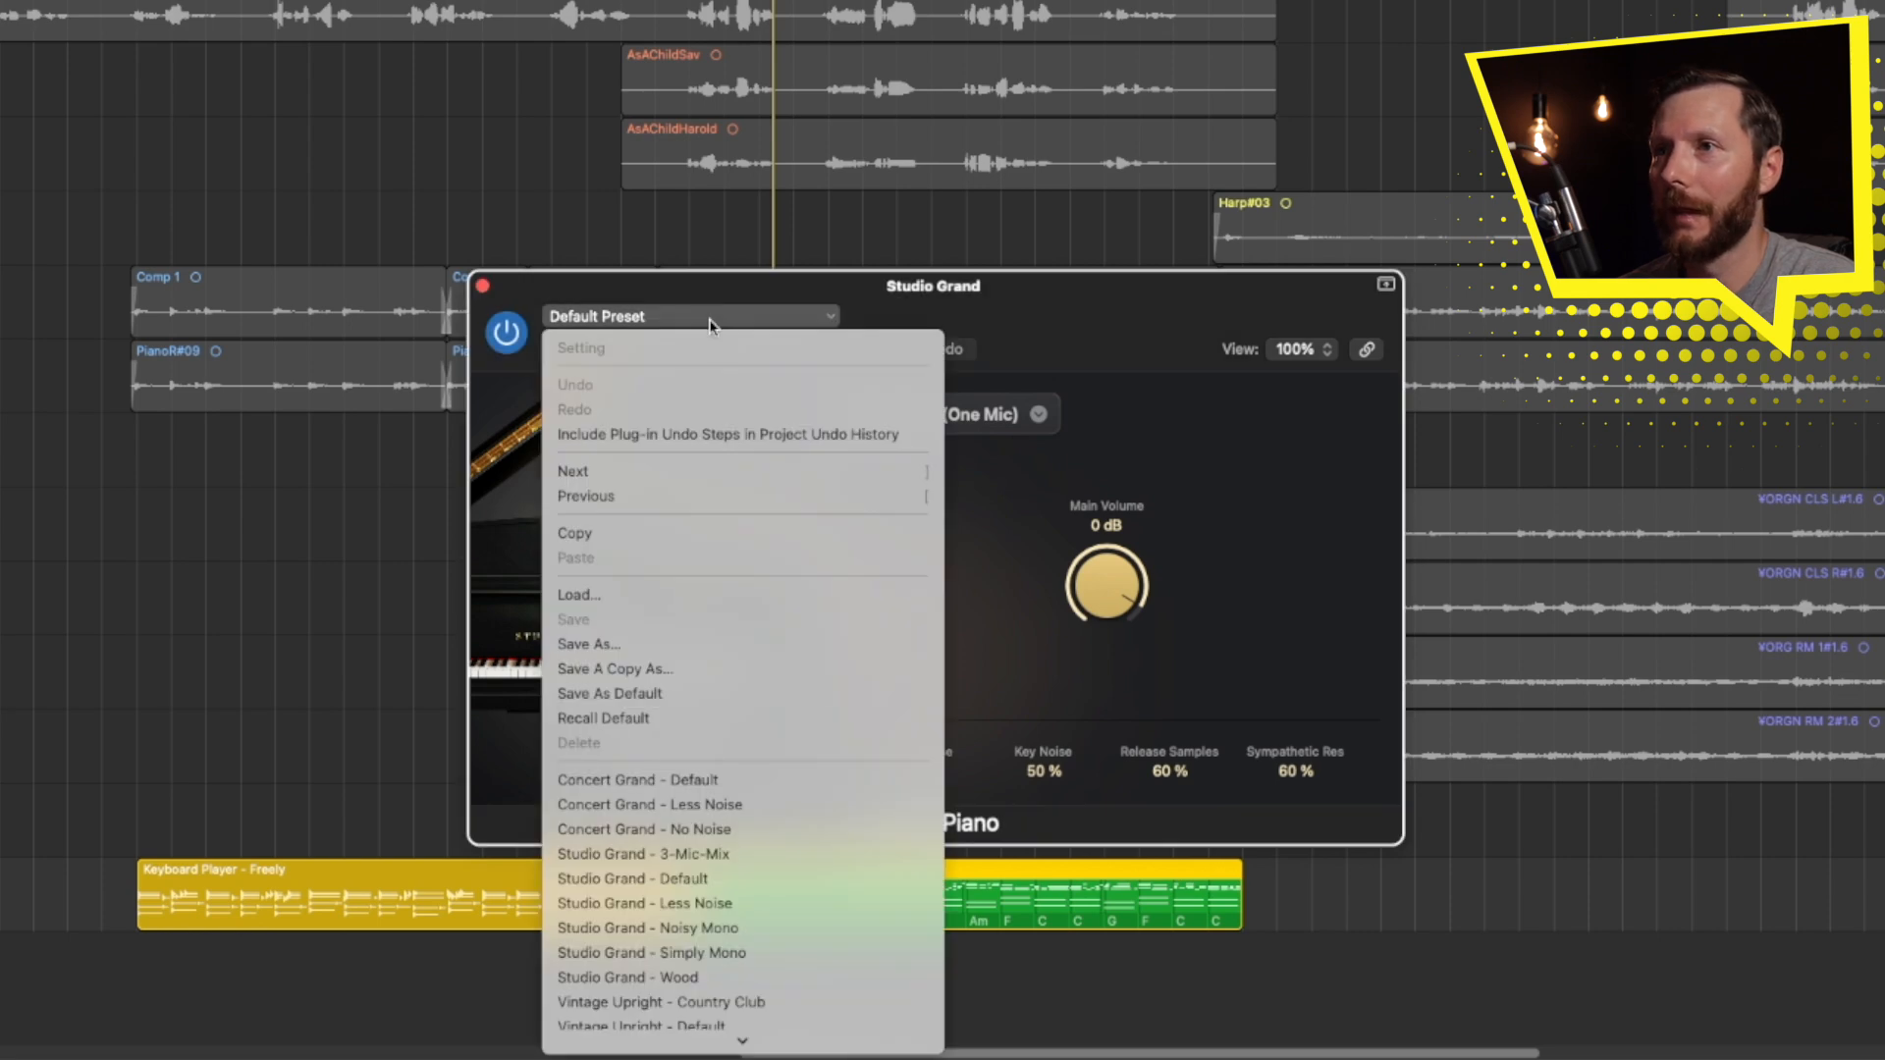
scroll(609, 716, "down", 3)
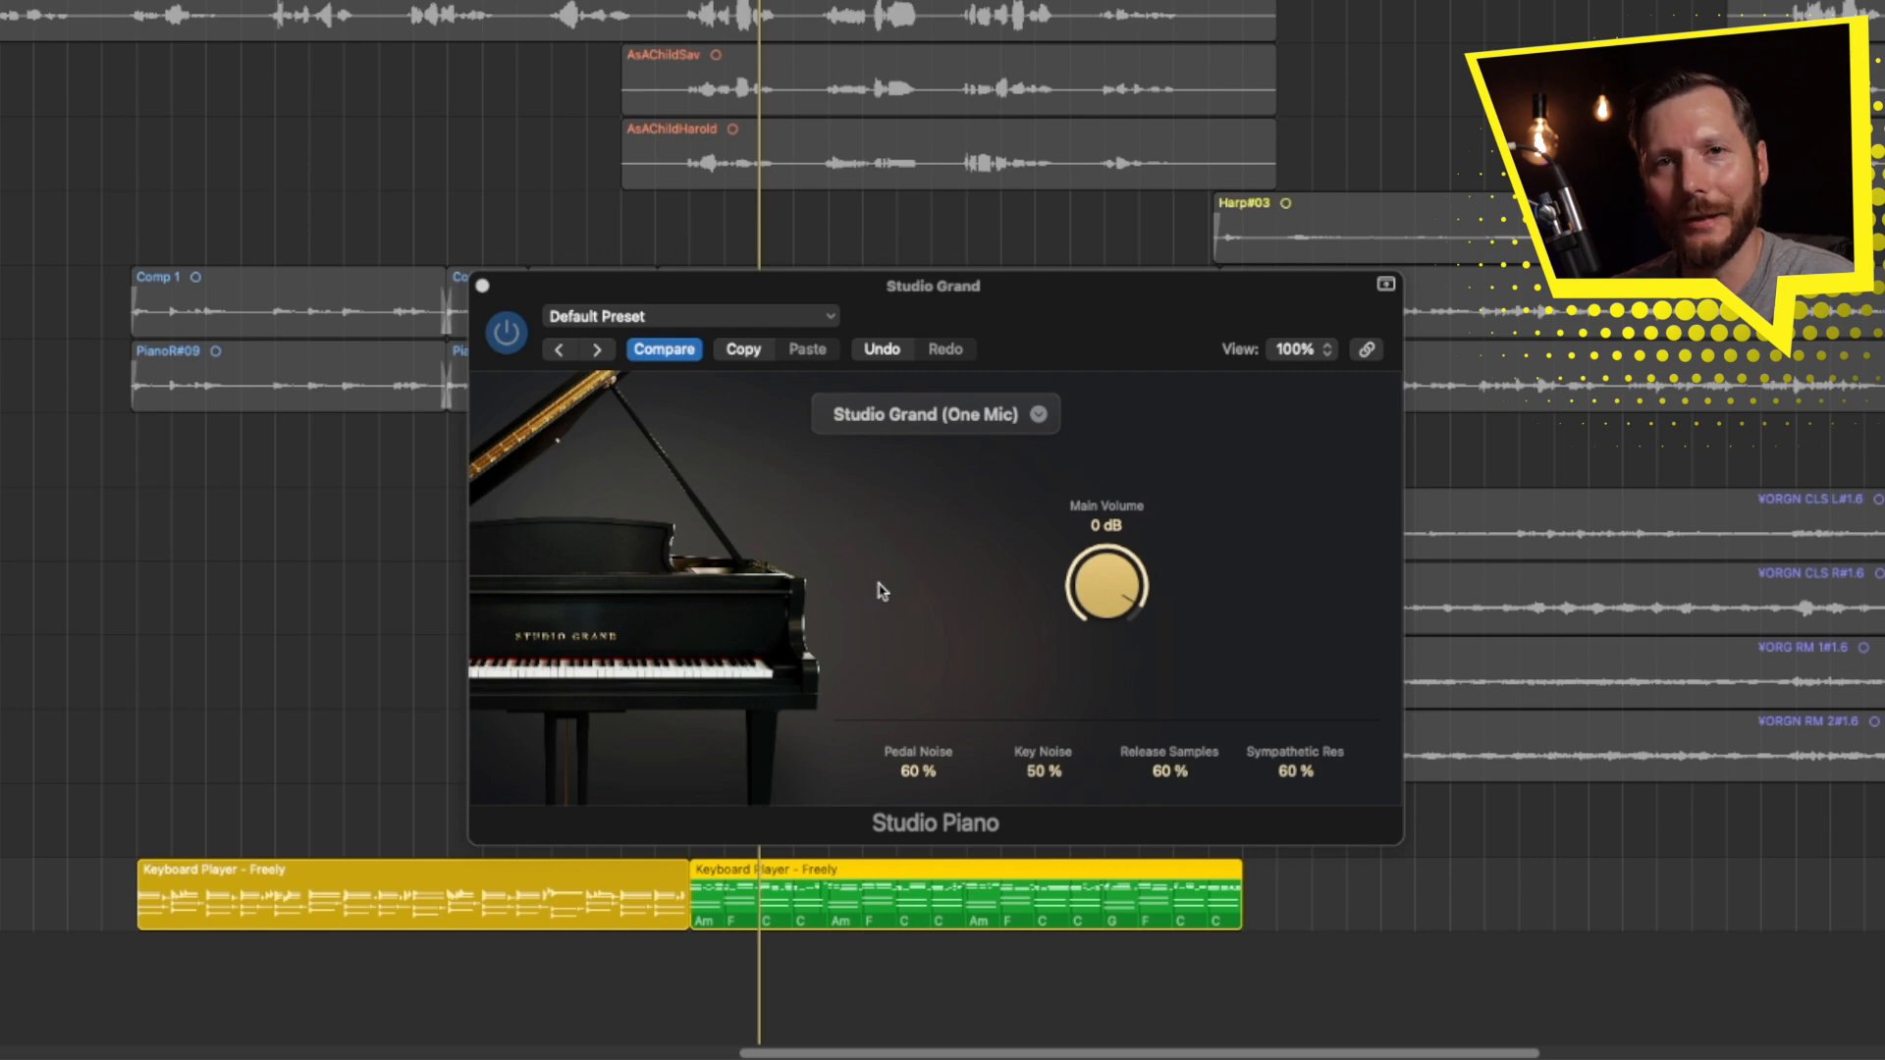
left_click(971, 566)
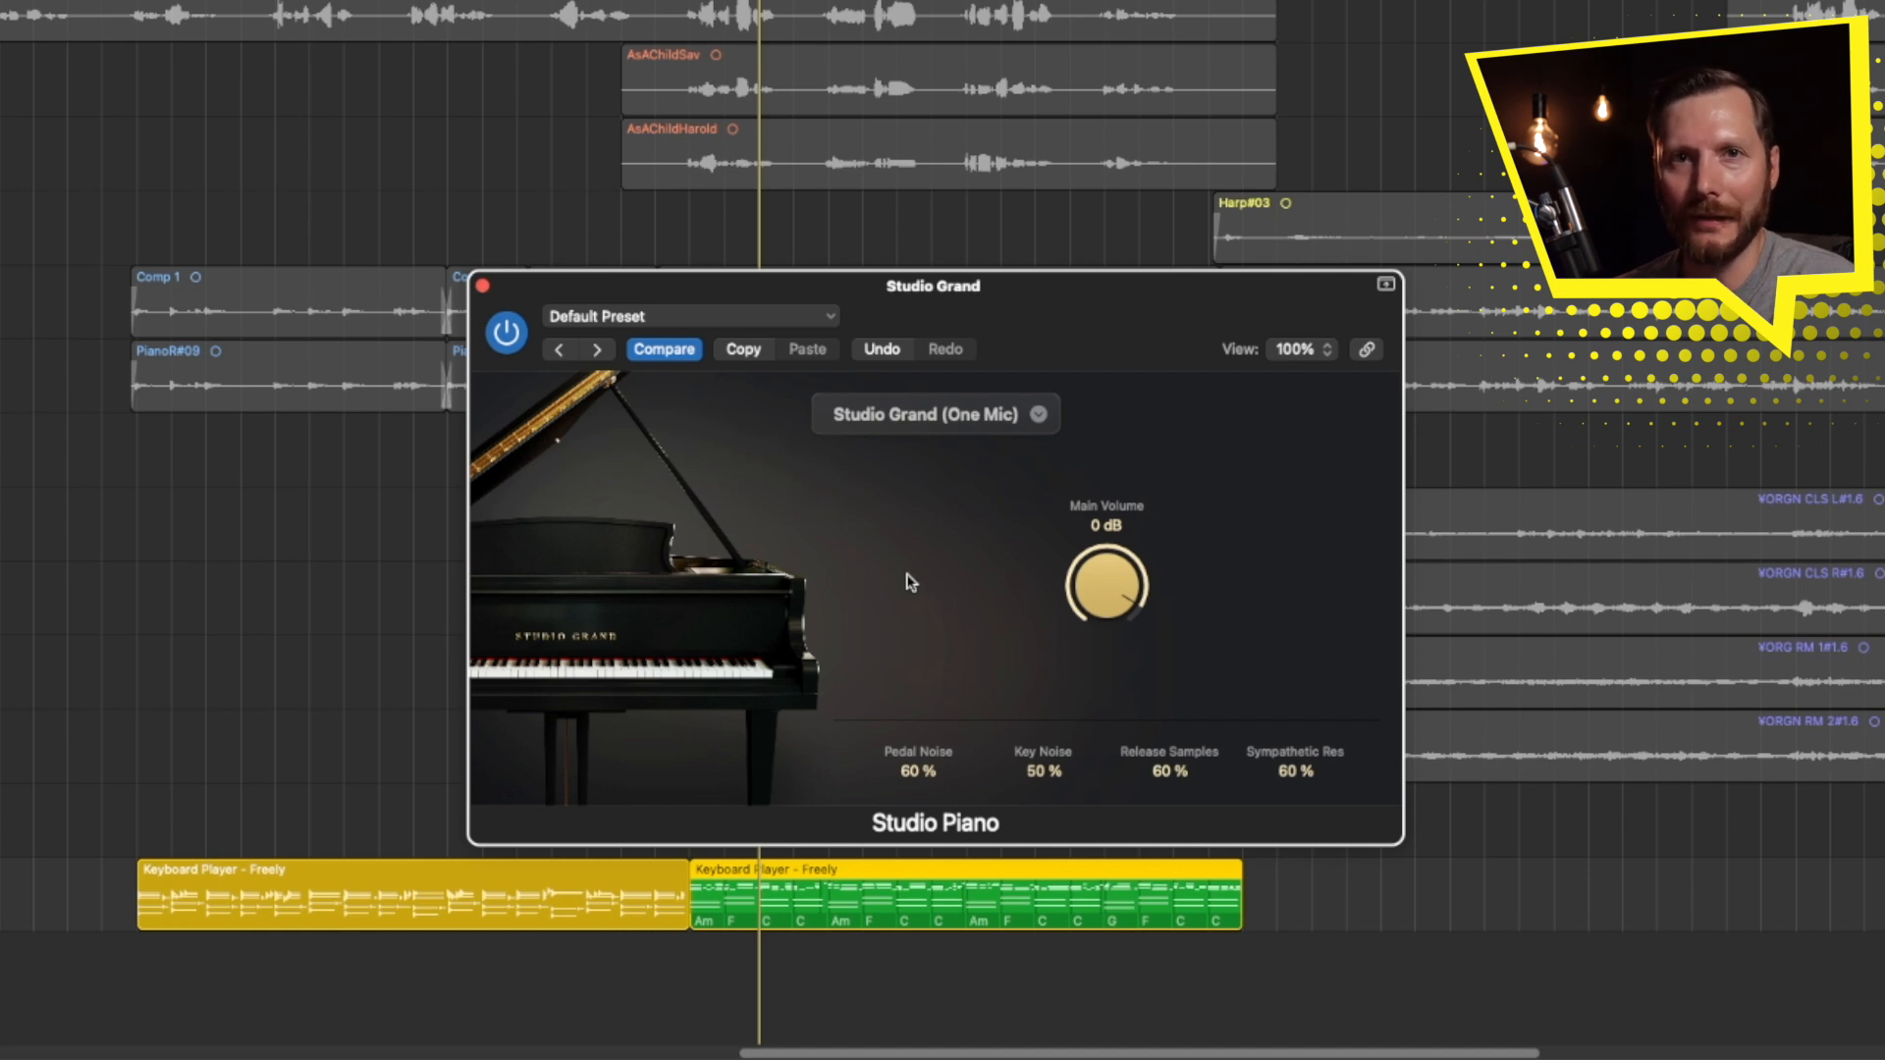
key("space")
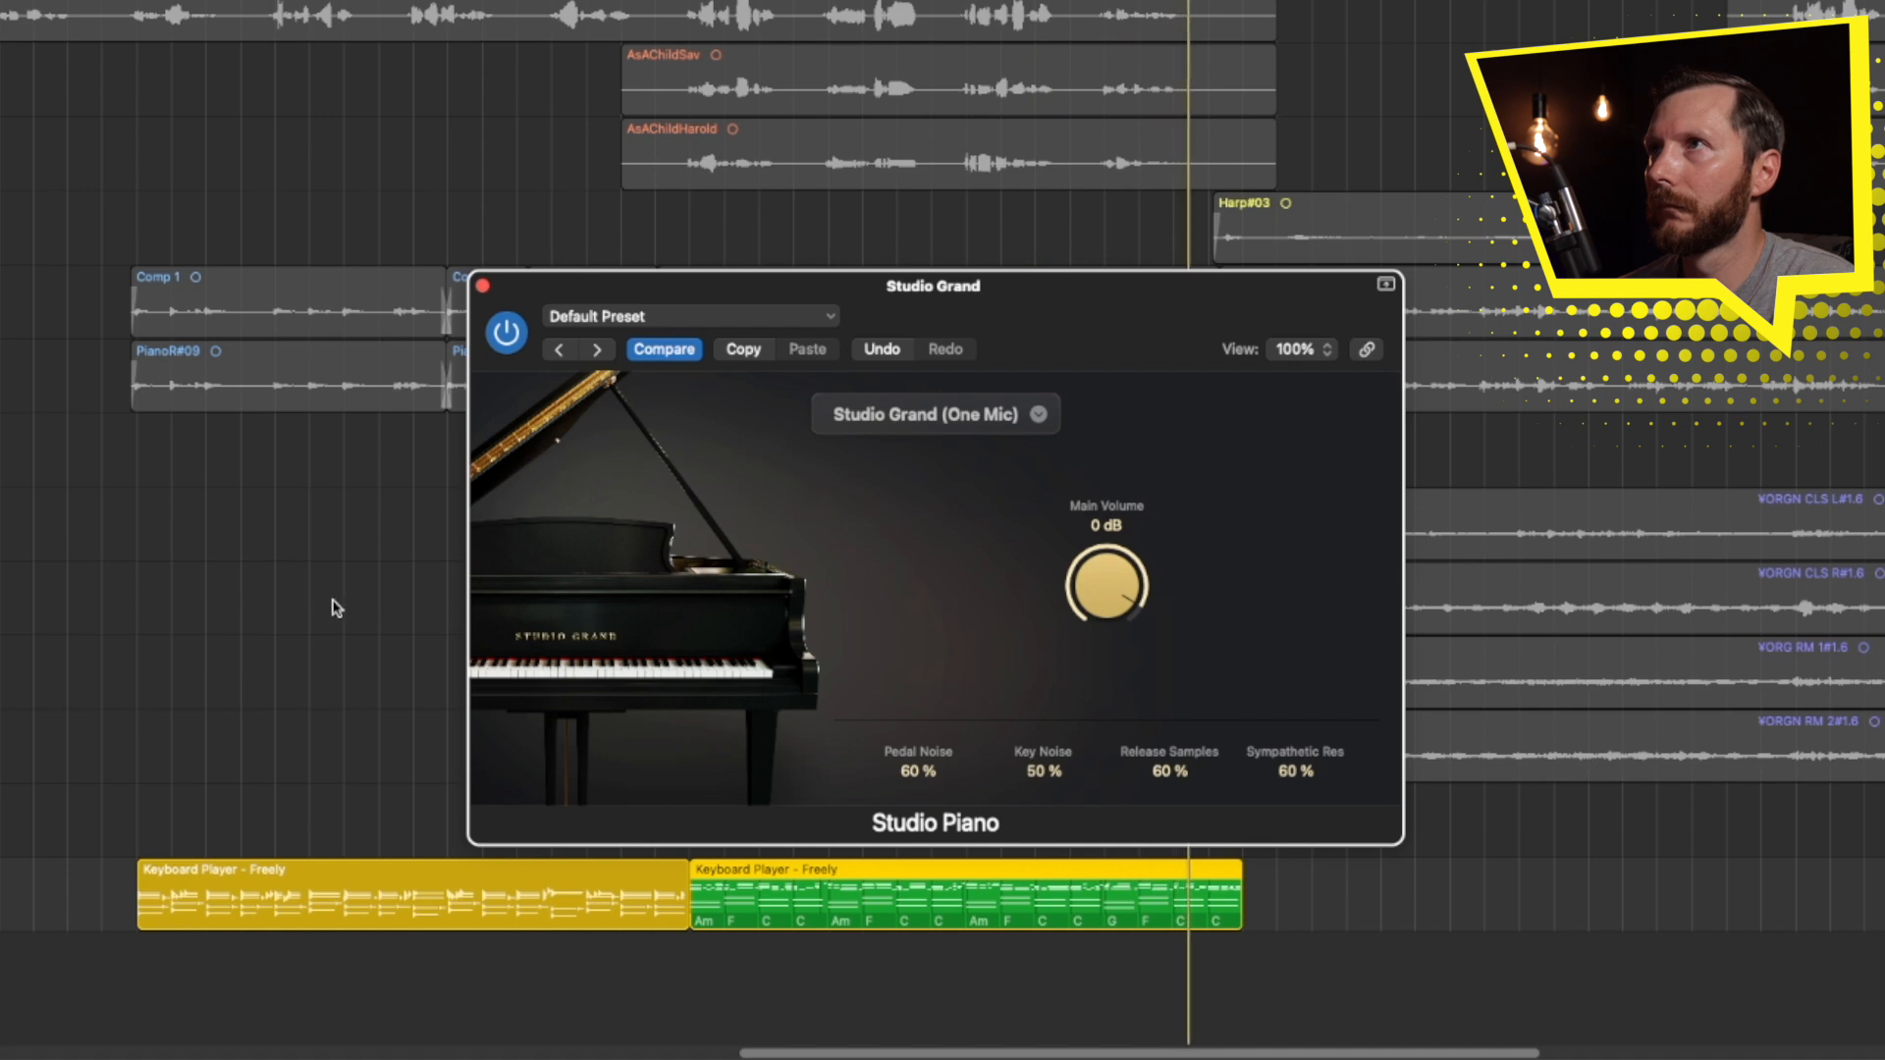
left_click(4, 893)
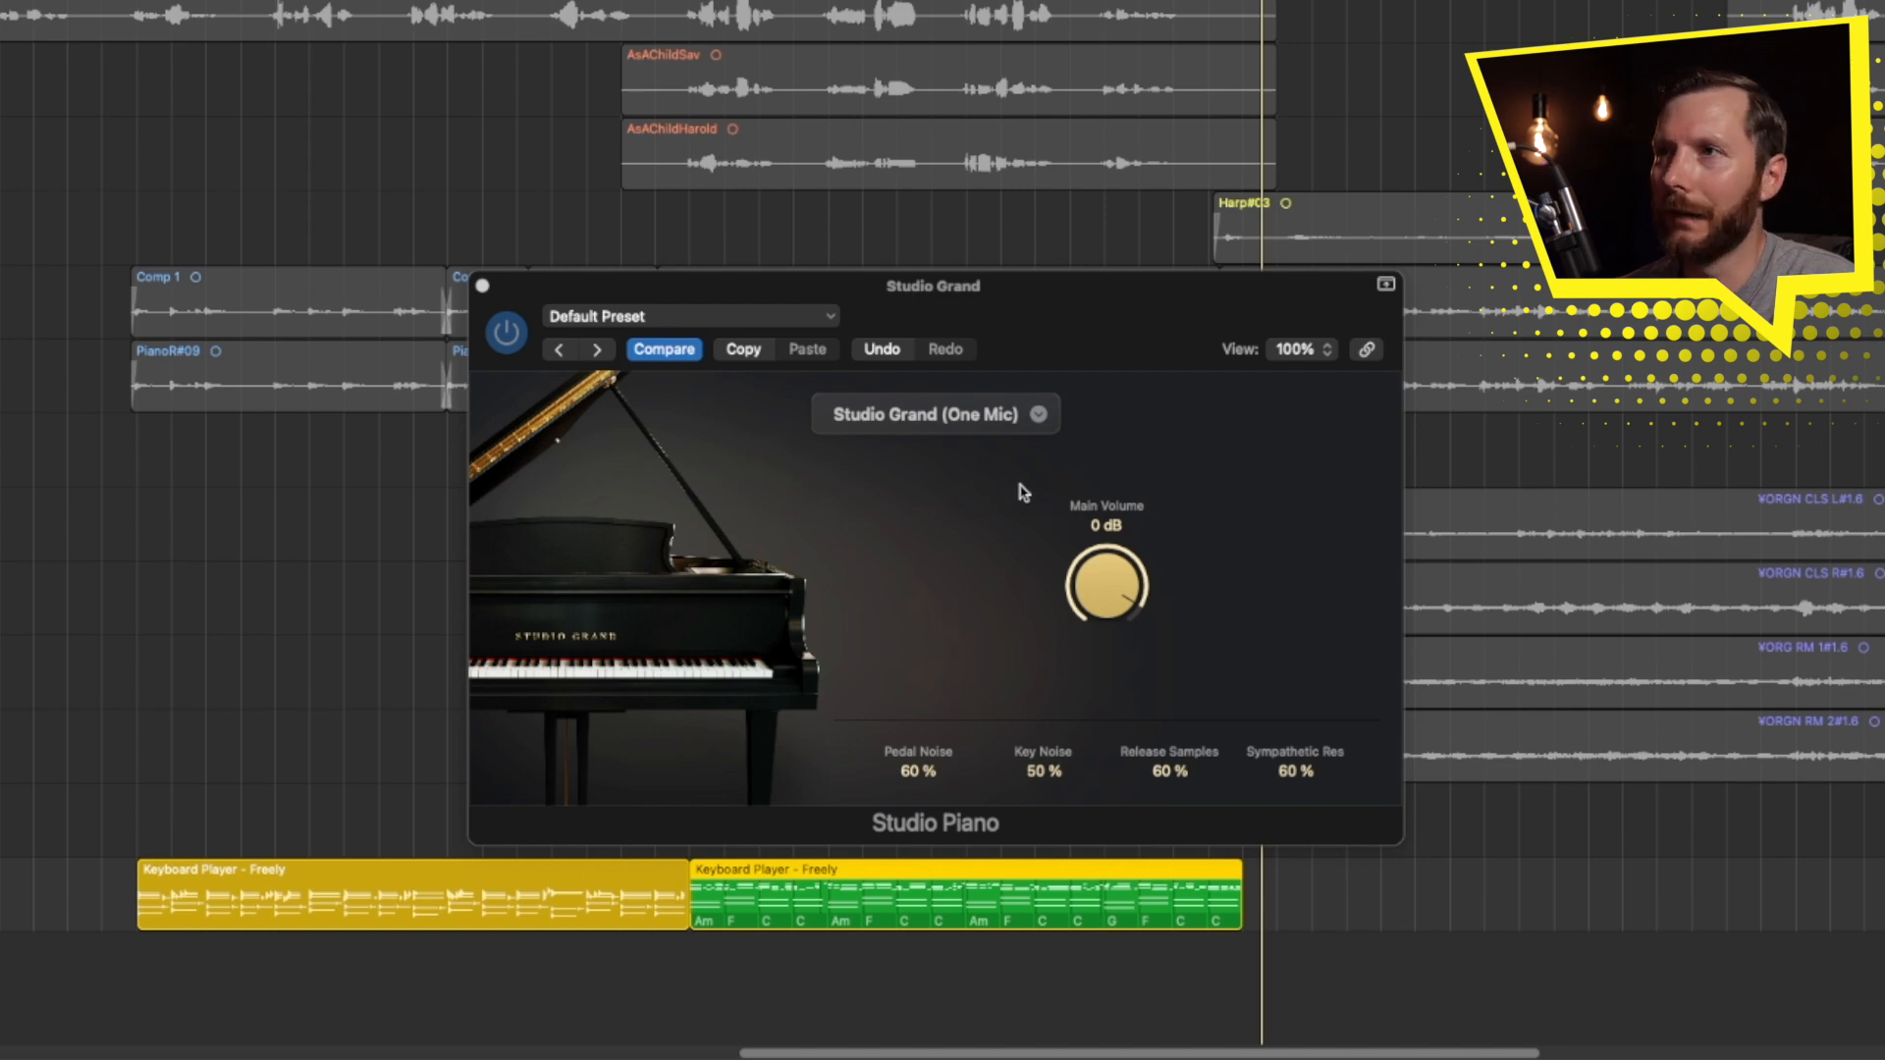
Switch the piano model to Studio Grand and play back the chorus region
left_click(972, 416)
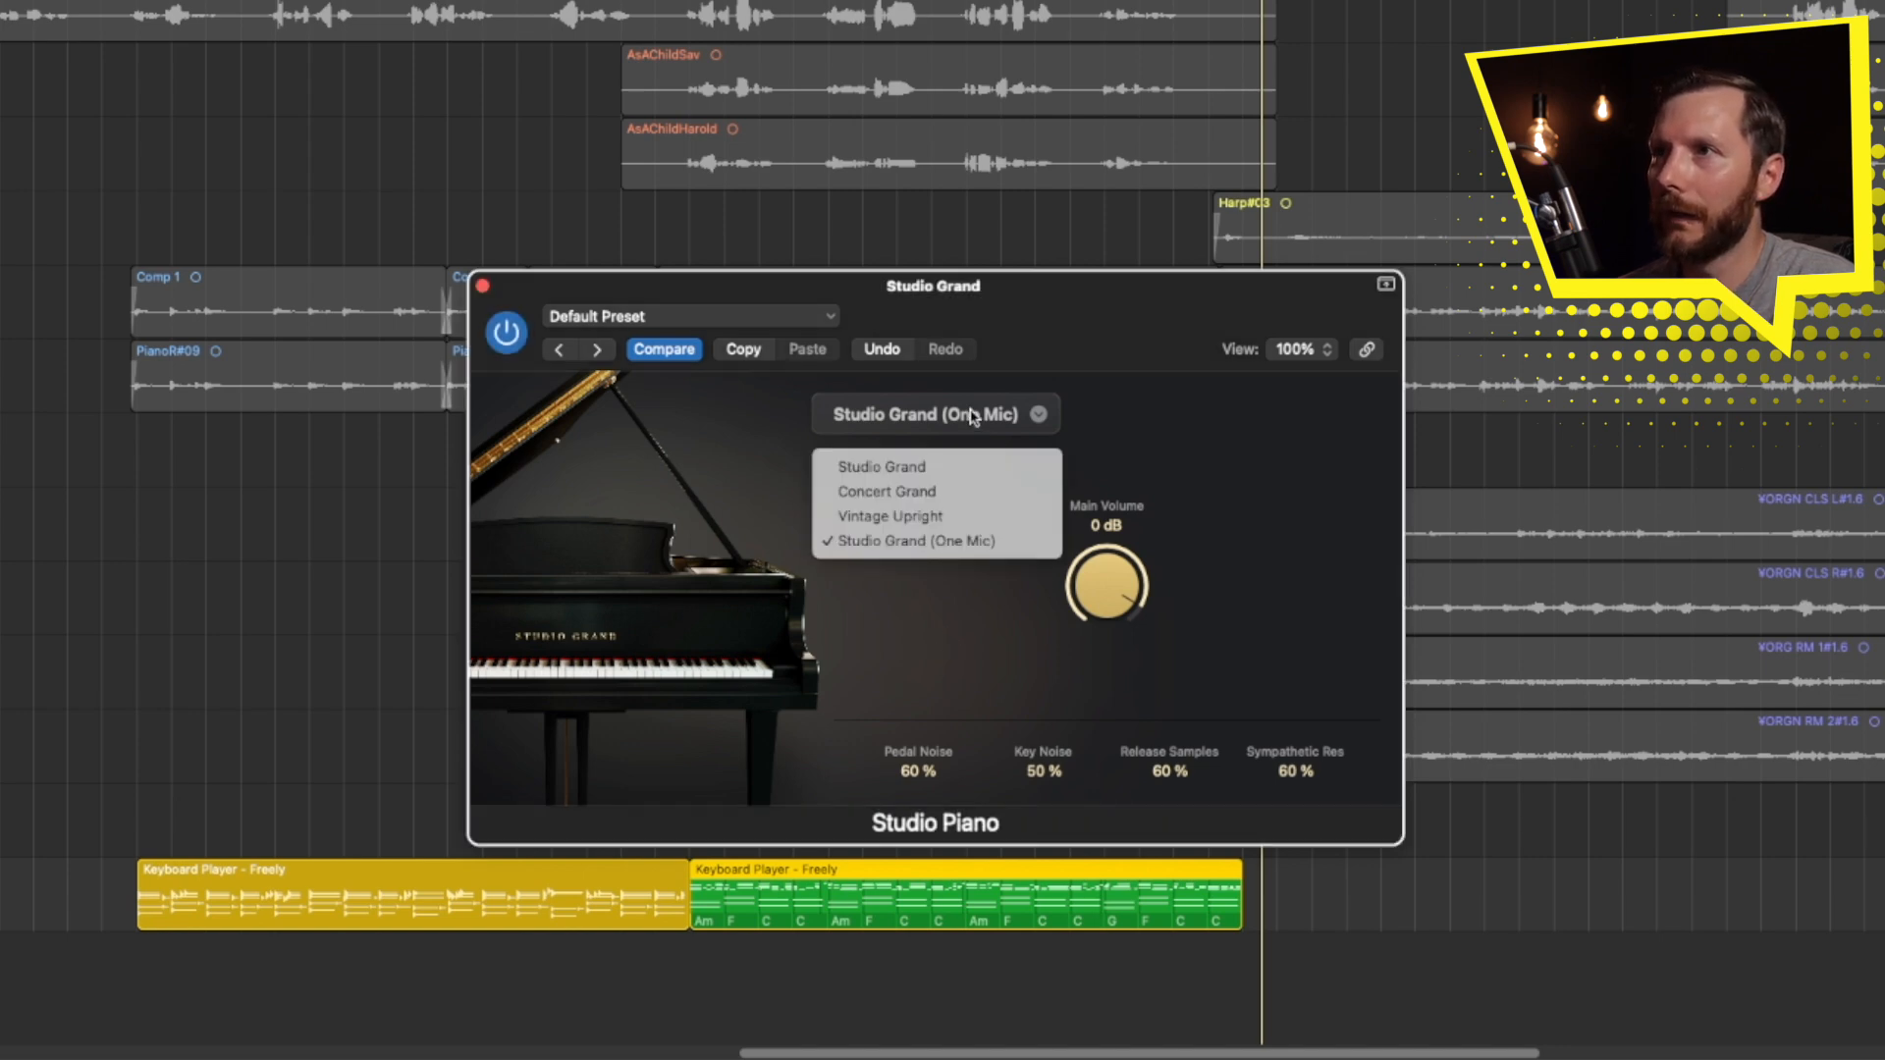
left_click(1012, 467)
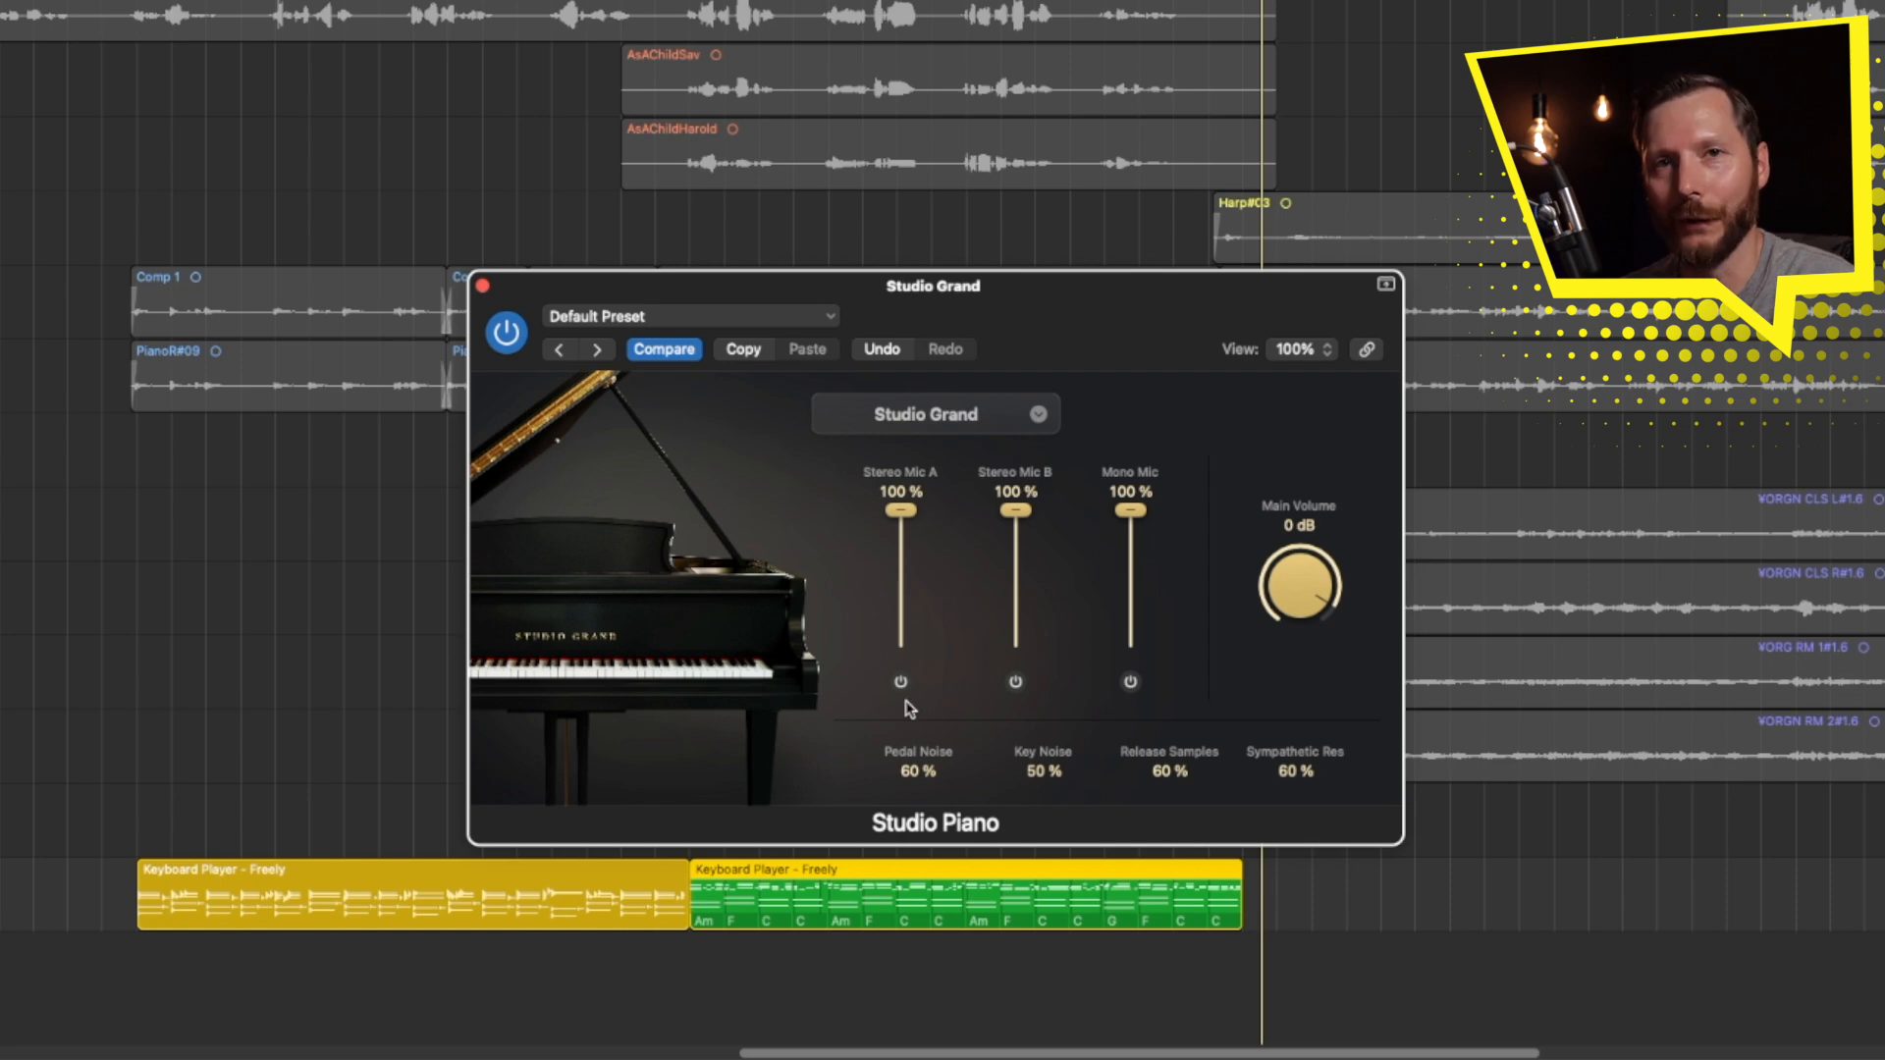
key("space")
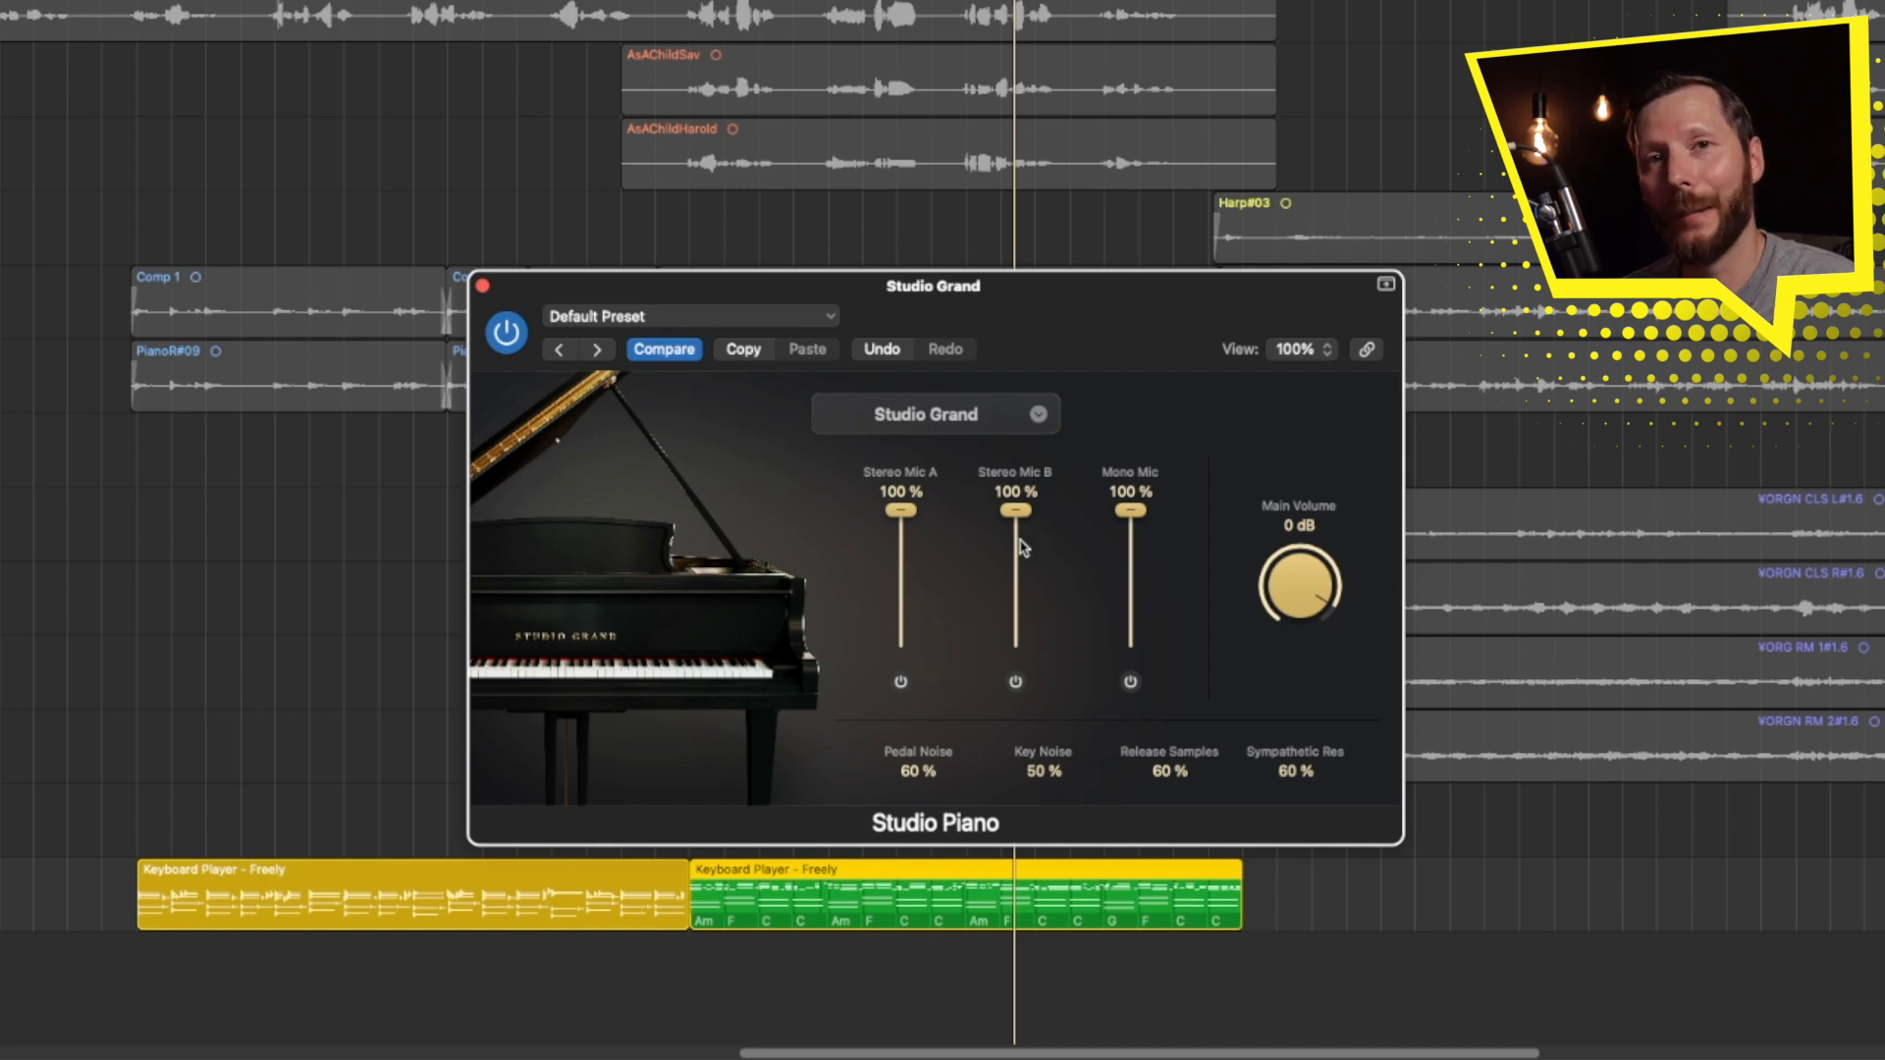
Audition the piano's microphones and turn on Stereo Mic A, Stereo Mic B and Mono Mic
left_click(1017, 685)
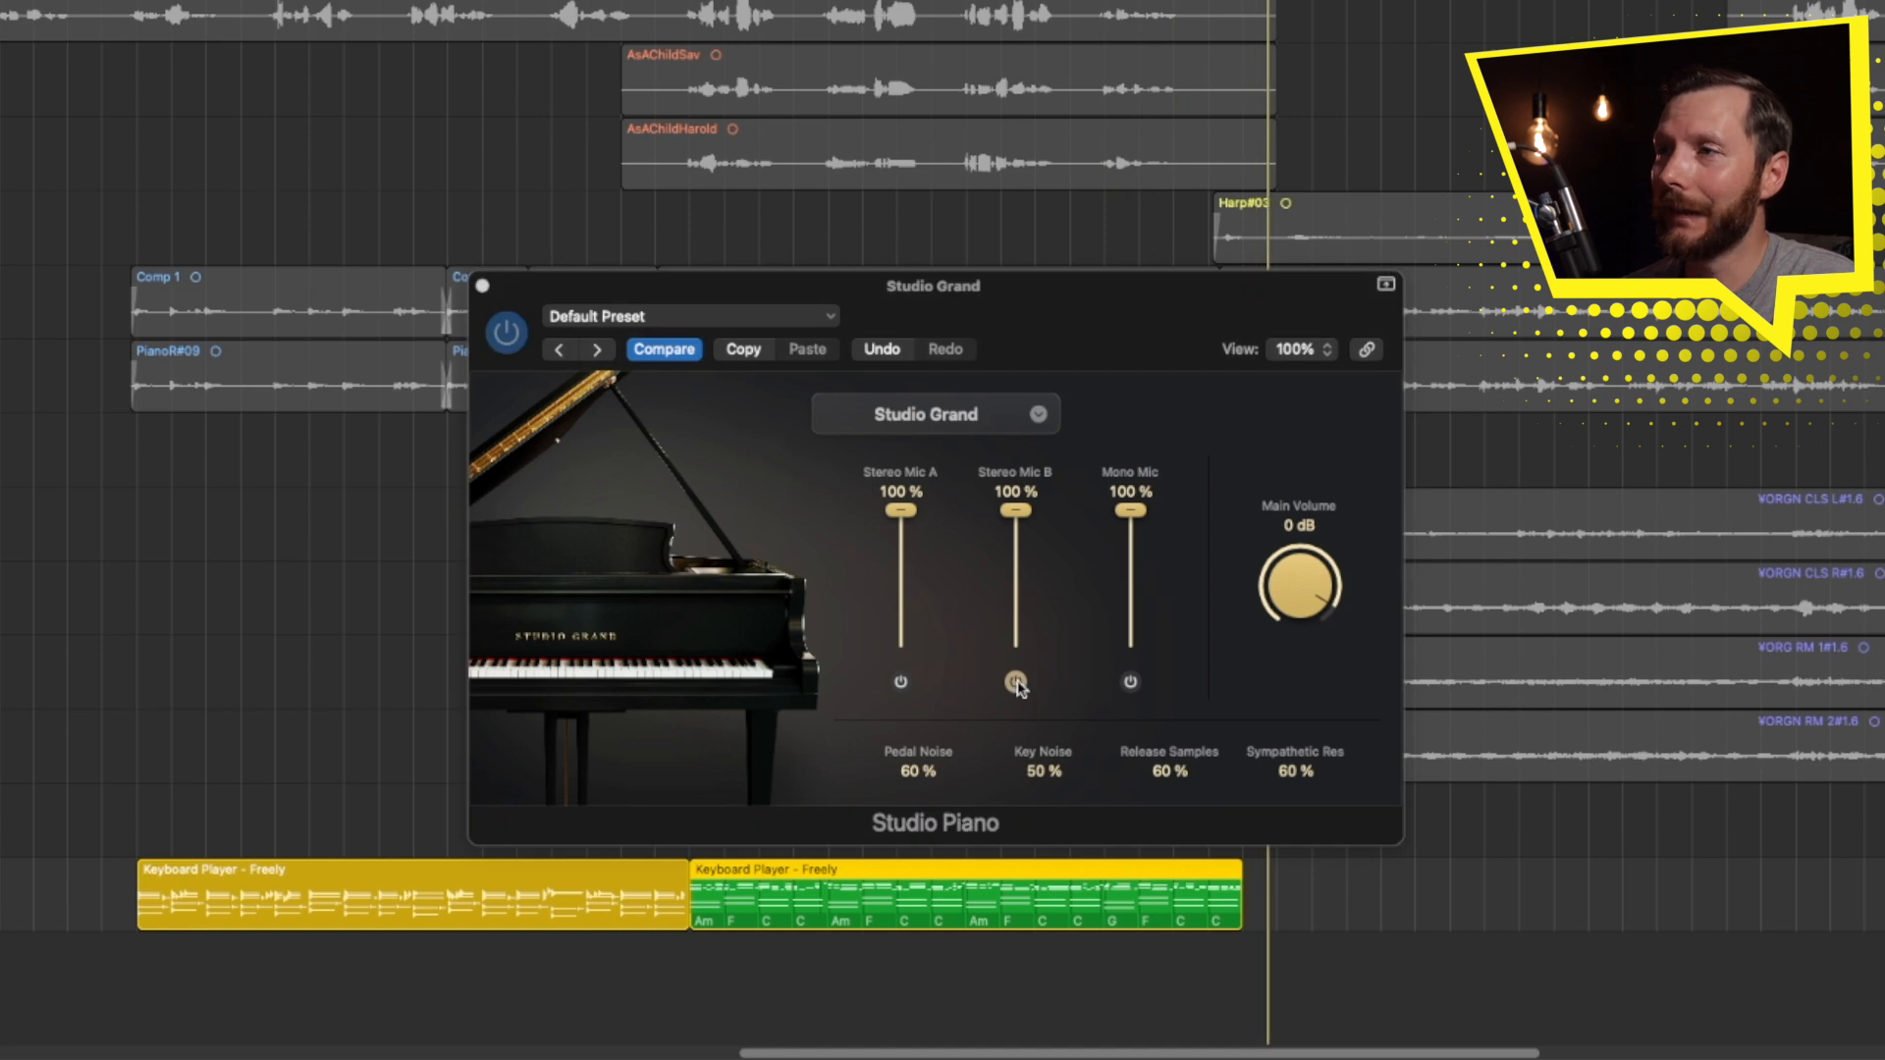
left_click(1017, 684)
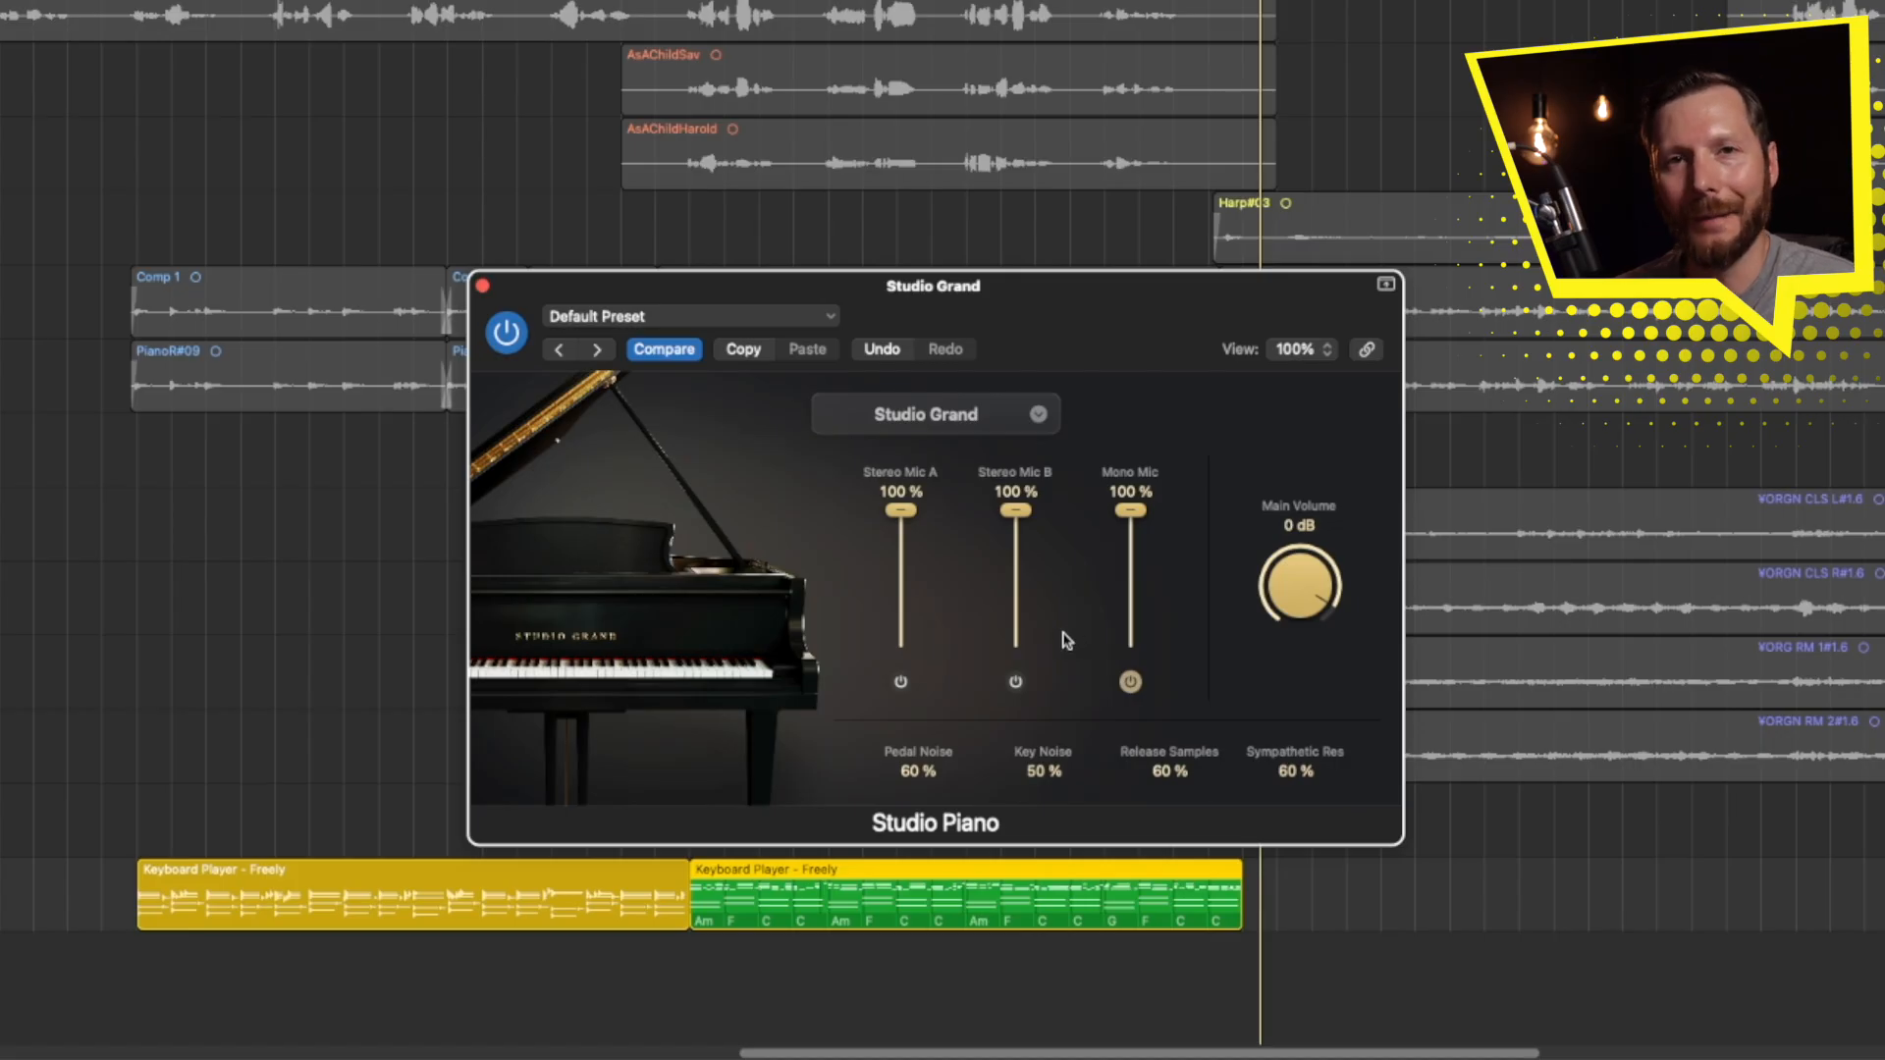
left_click(1016, 684)
left_click(900, 682)
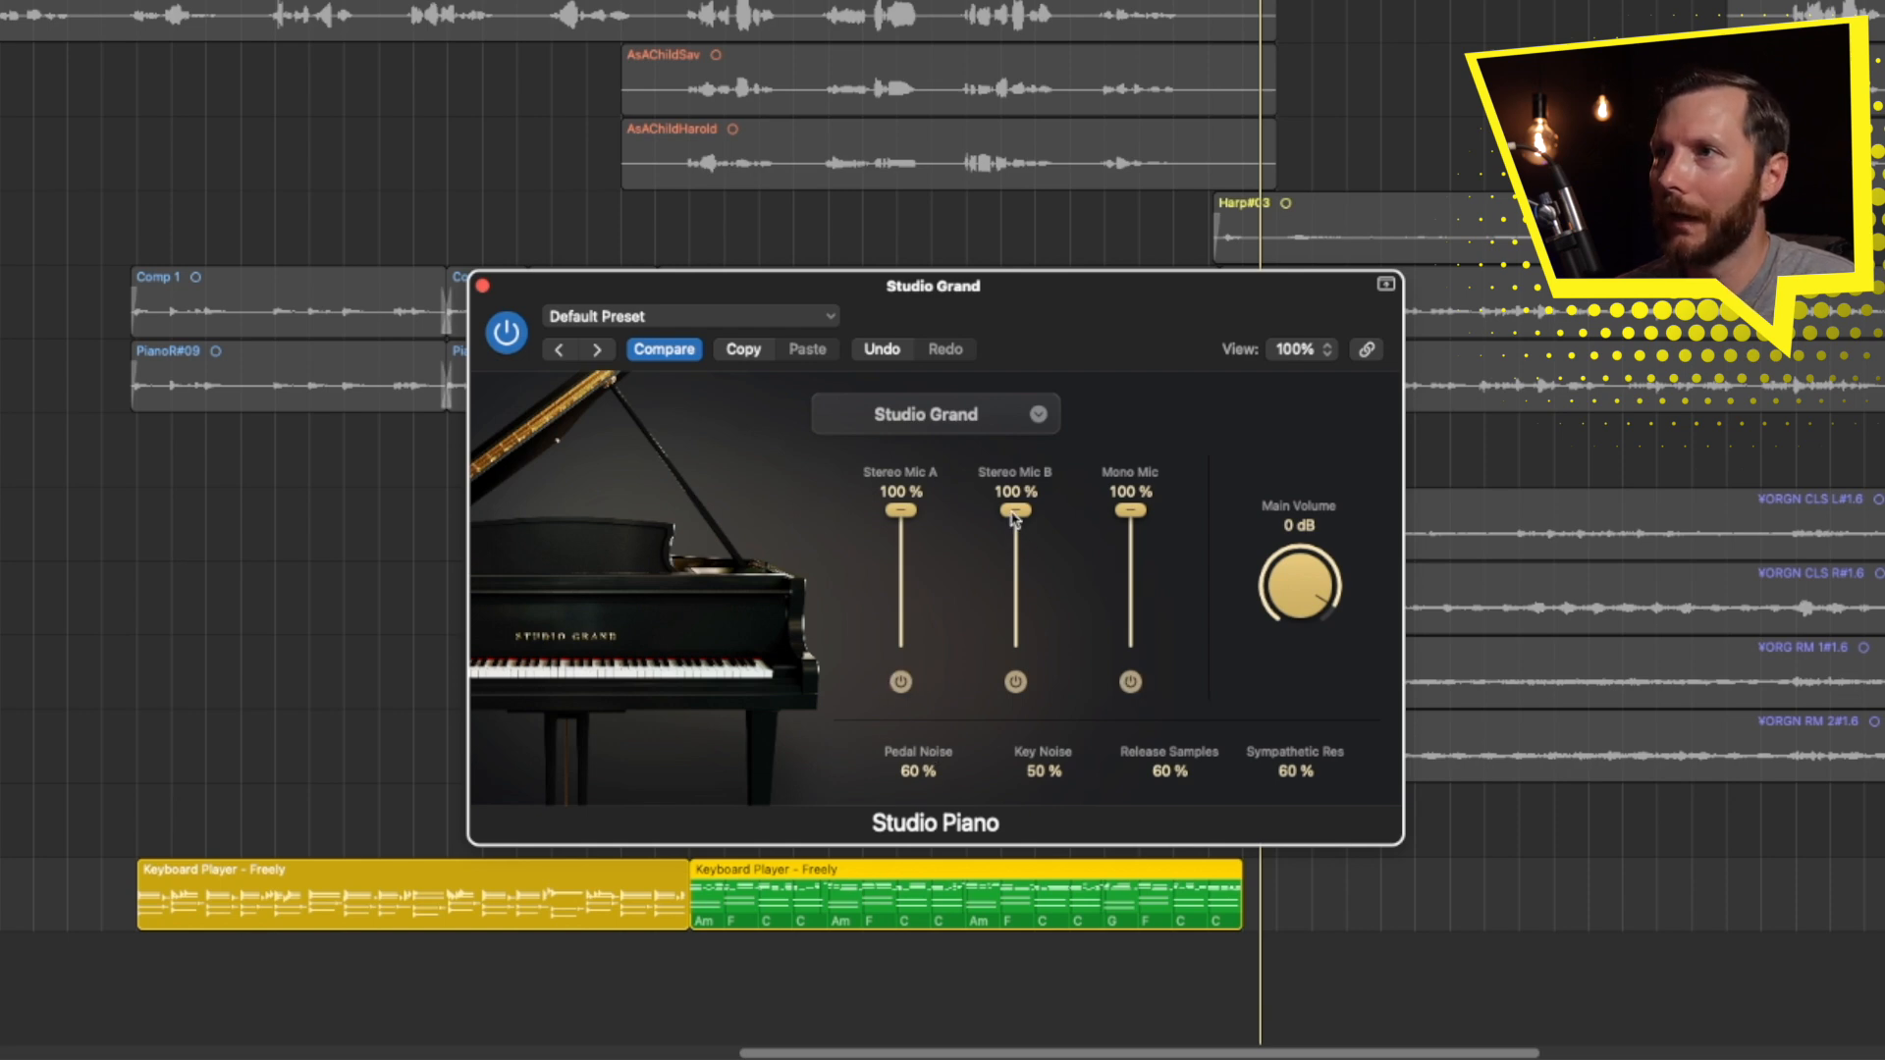
Lower Stereo Mic B and Mono Mic to 0 % and Stereo Mic A to 75 %
left_click_drag(1016, 511, 1055, 635)
left_click_drag(1129, 510, 1134, 648)
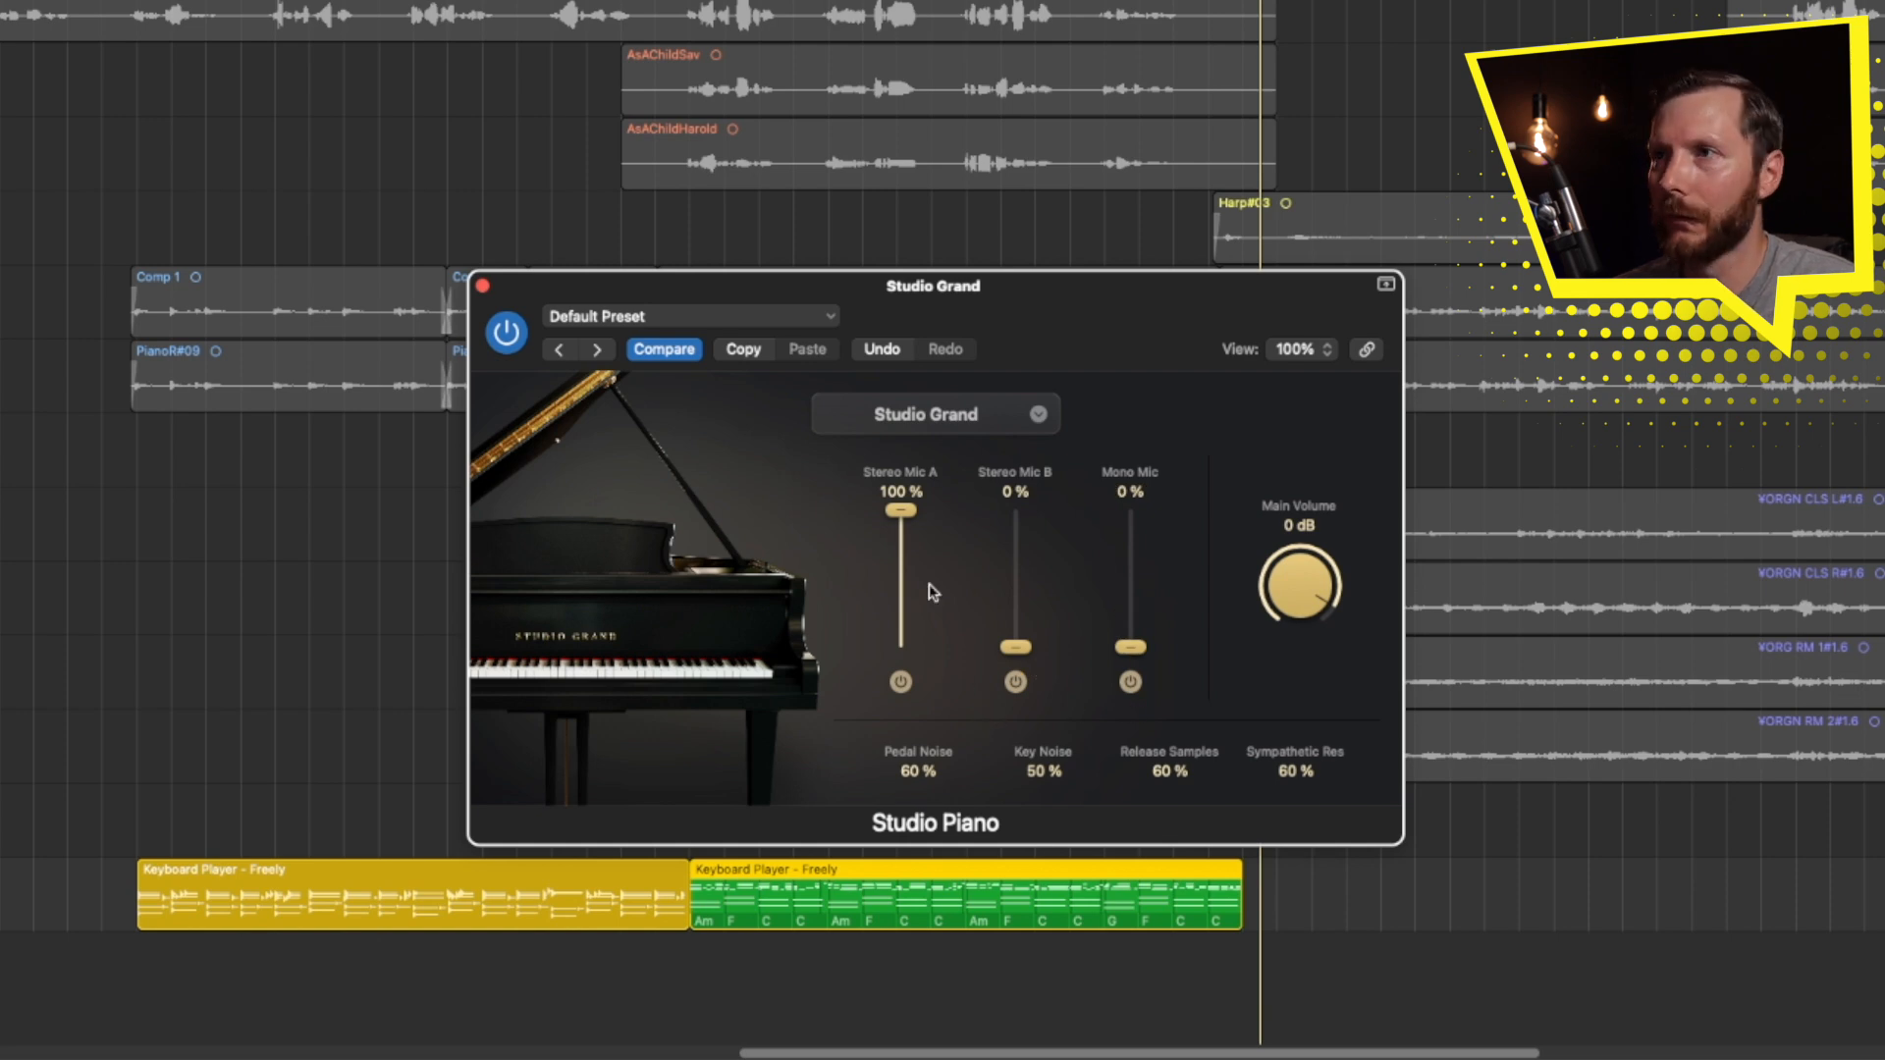
left_click_drag(901, 518, 900, 552)
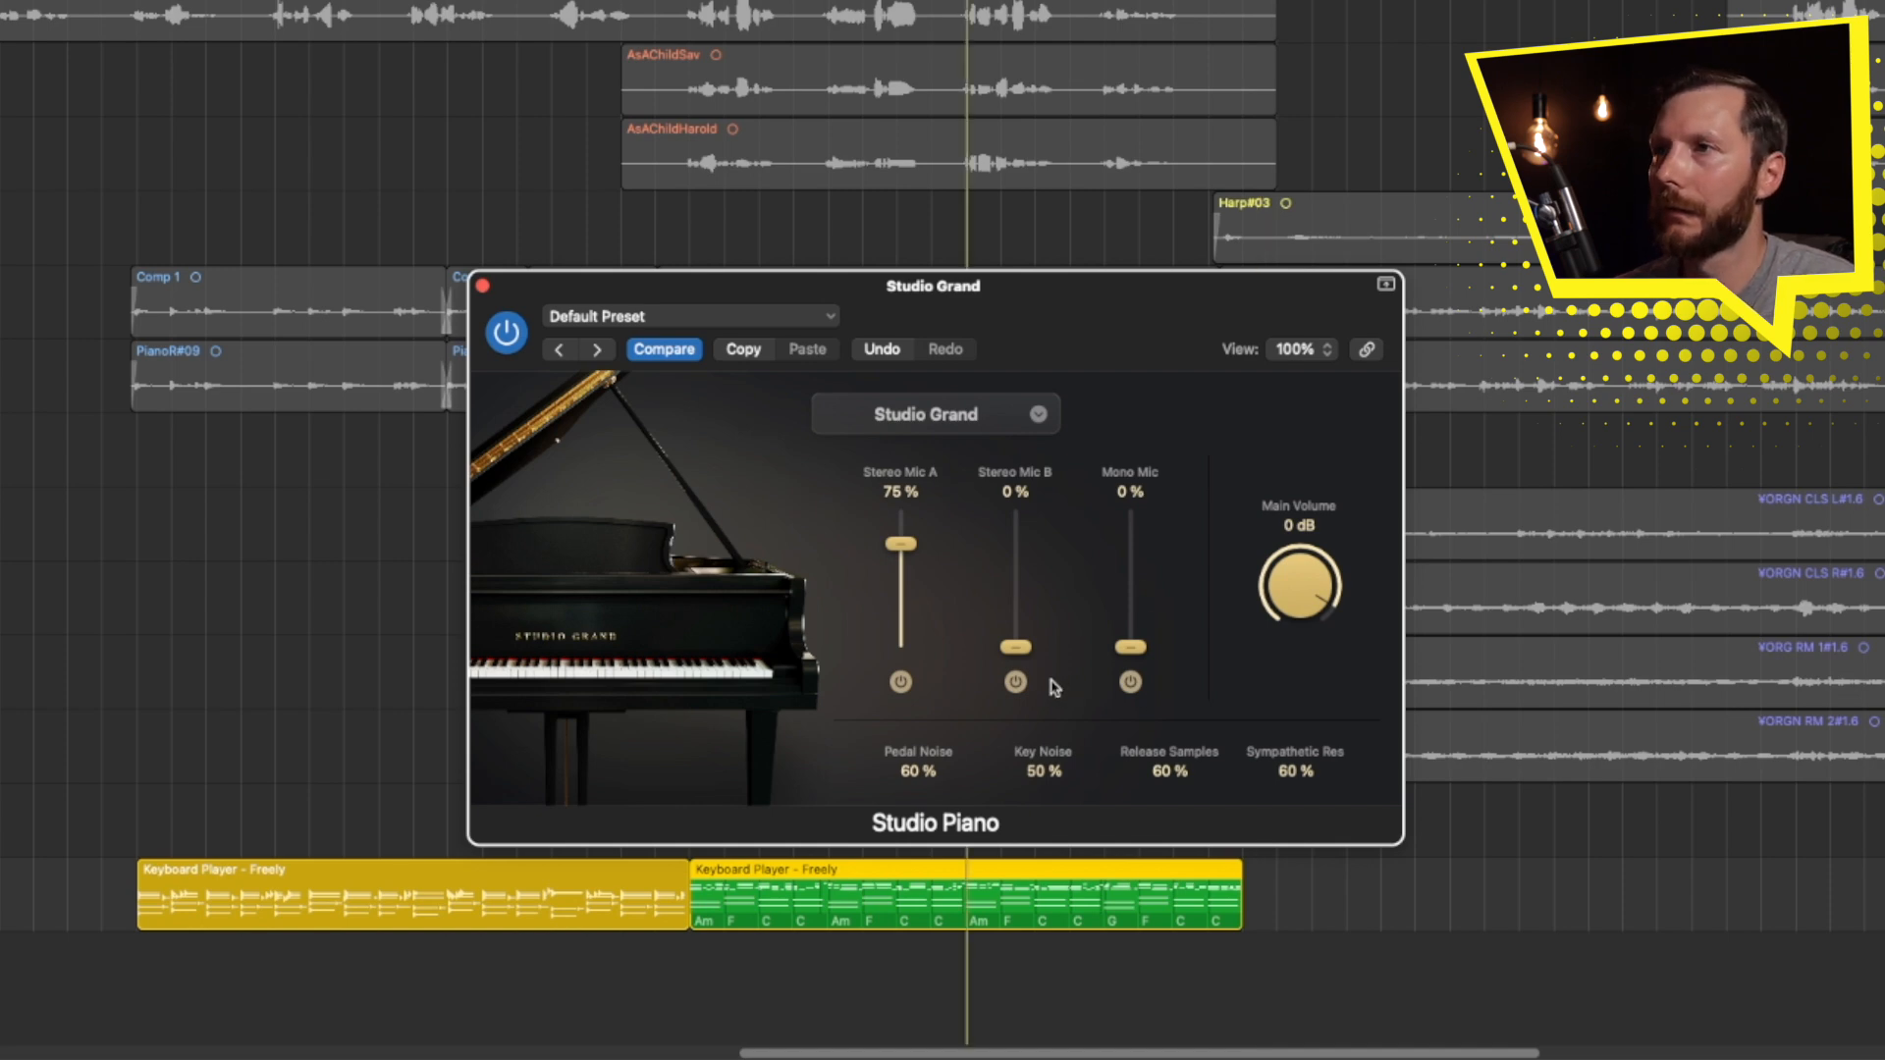
Balance the mic levels during playback to Stereo Mic A 95 %, Stereo Mic B 40 % and Mono Mic 60 %
left_click_drag(1015, 647, 1014, 579)
left_click_drag(901, 542, 896, 530)
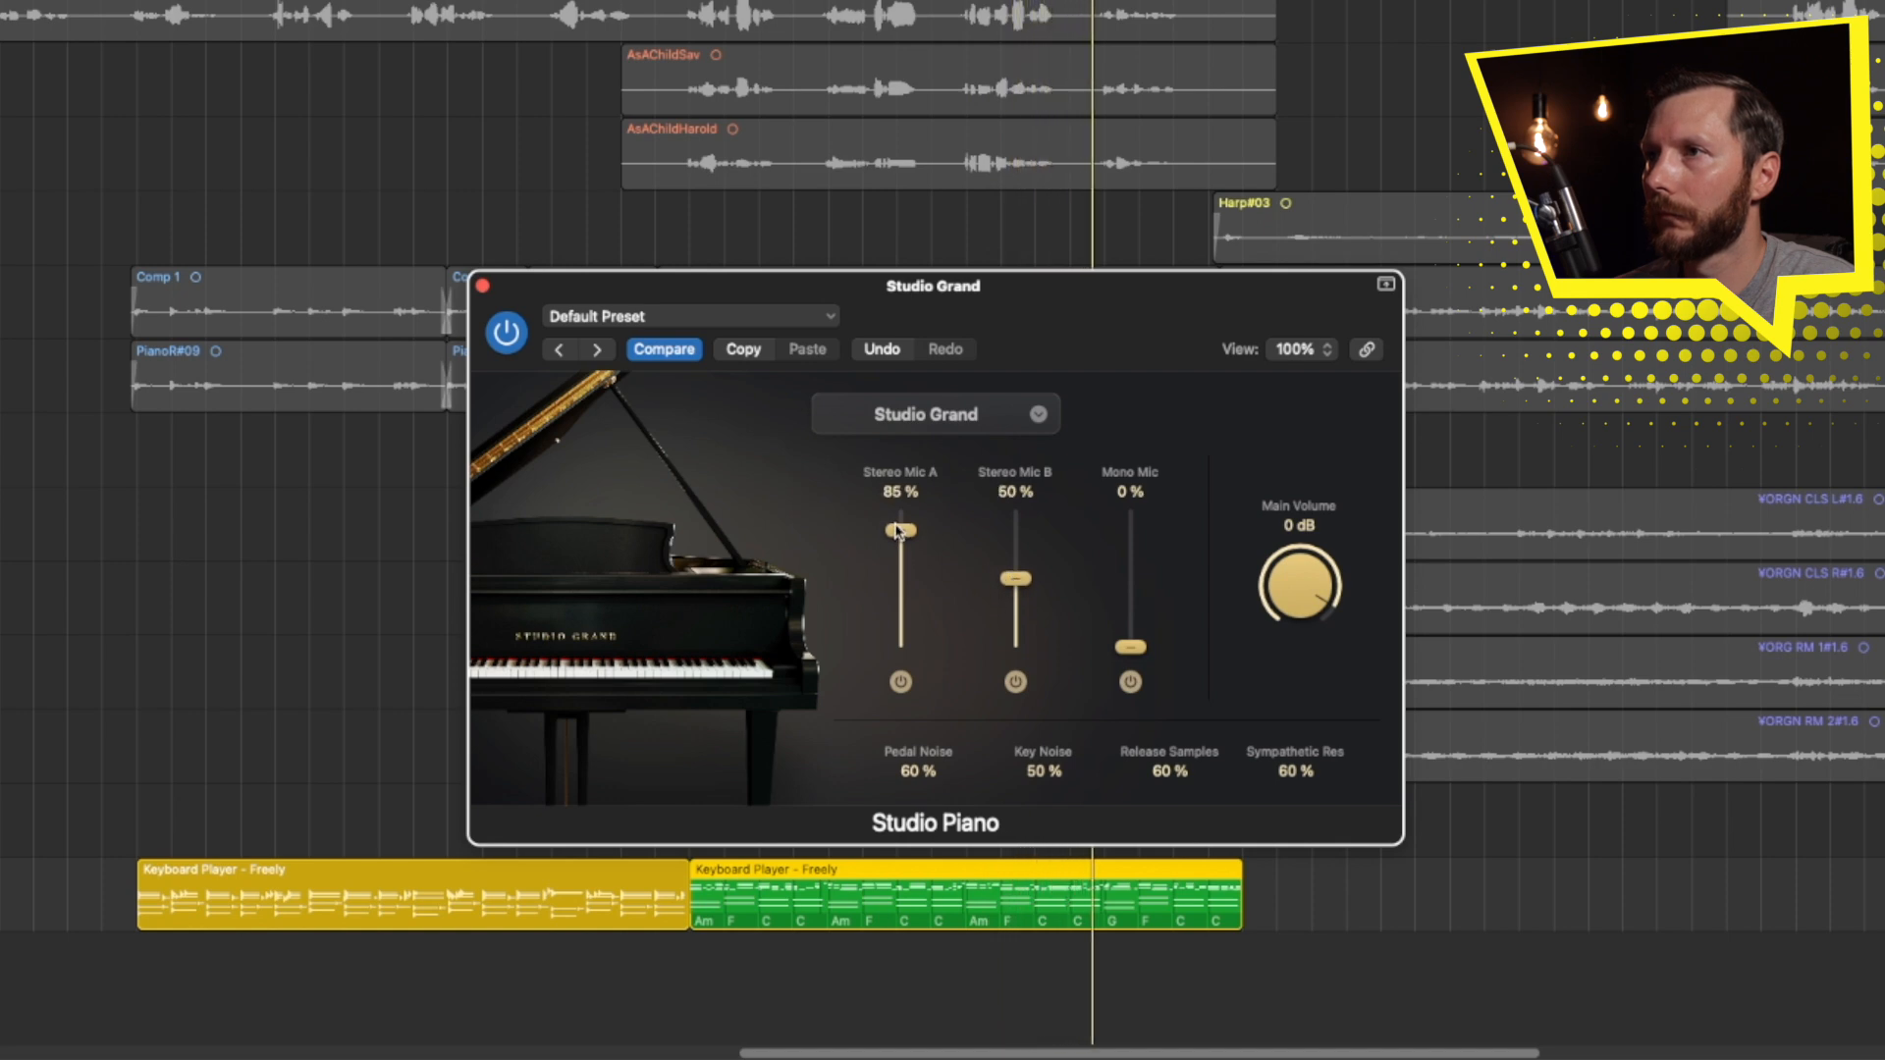
left_click_drag(1131, 650, 1132, 563)
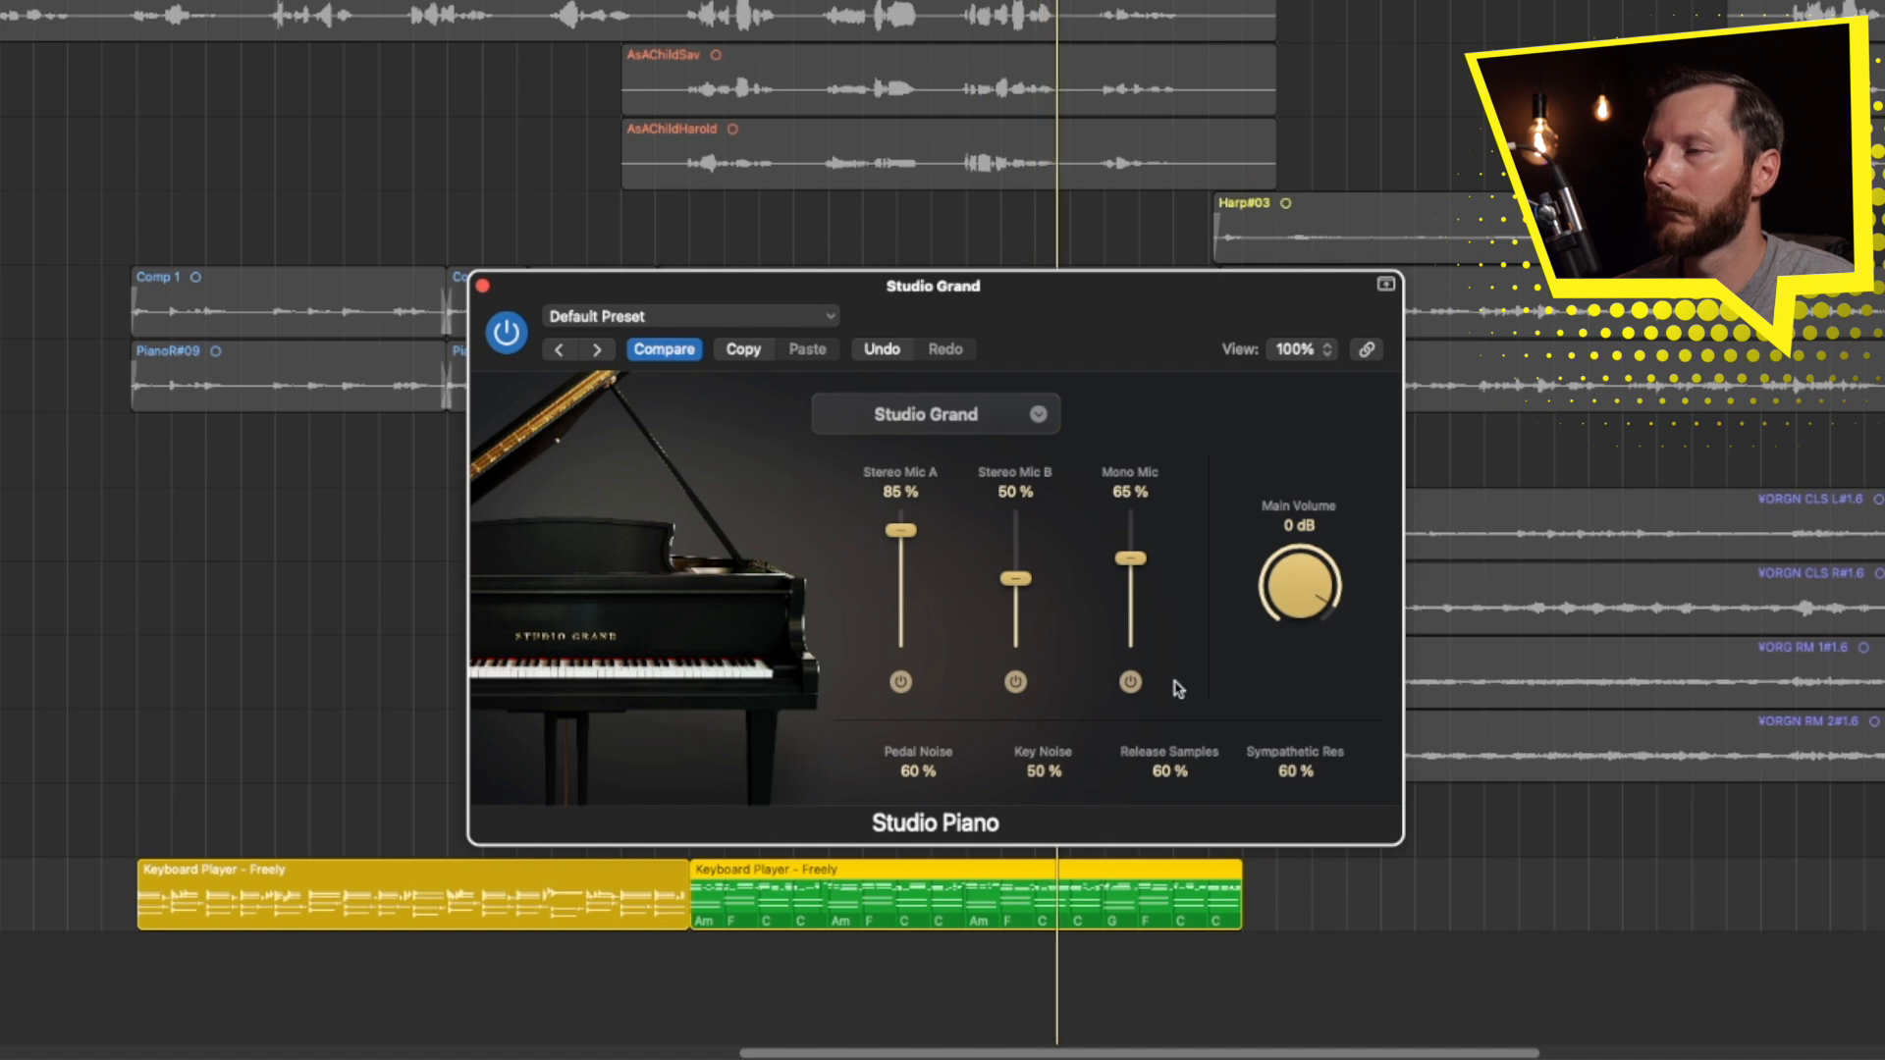
left_click_drag(1128, 558, 1129, 563)
left_click_drag(899, 531, 898, 517)
left_click_drag(1027, 589, 1021, 603)
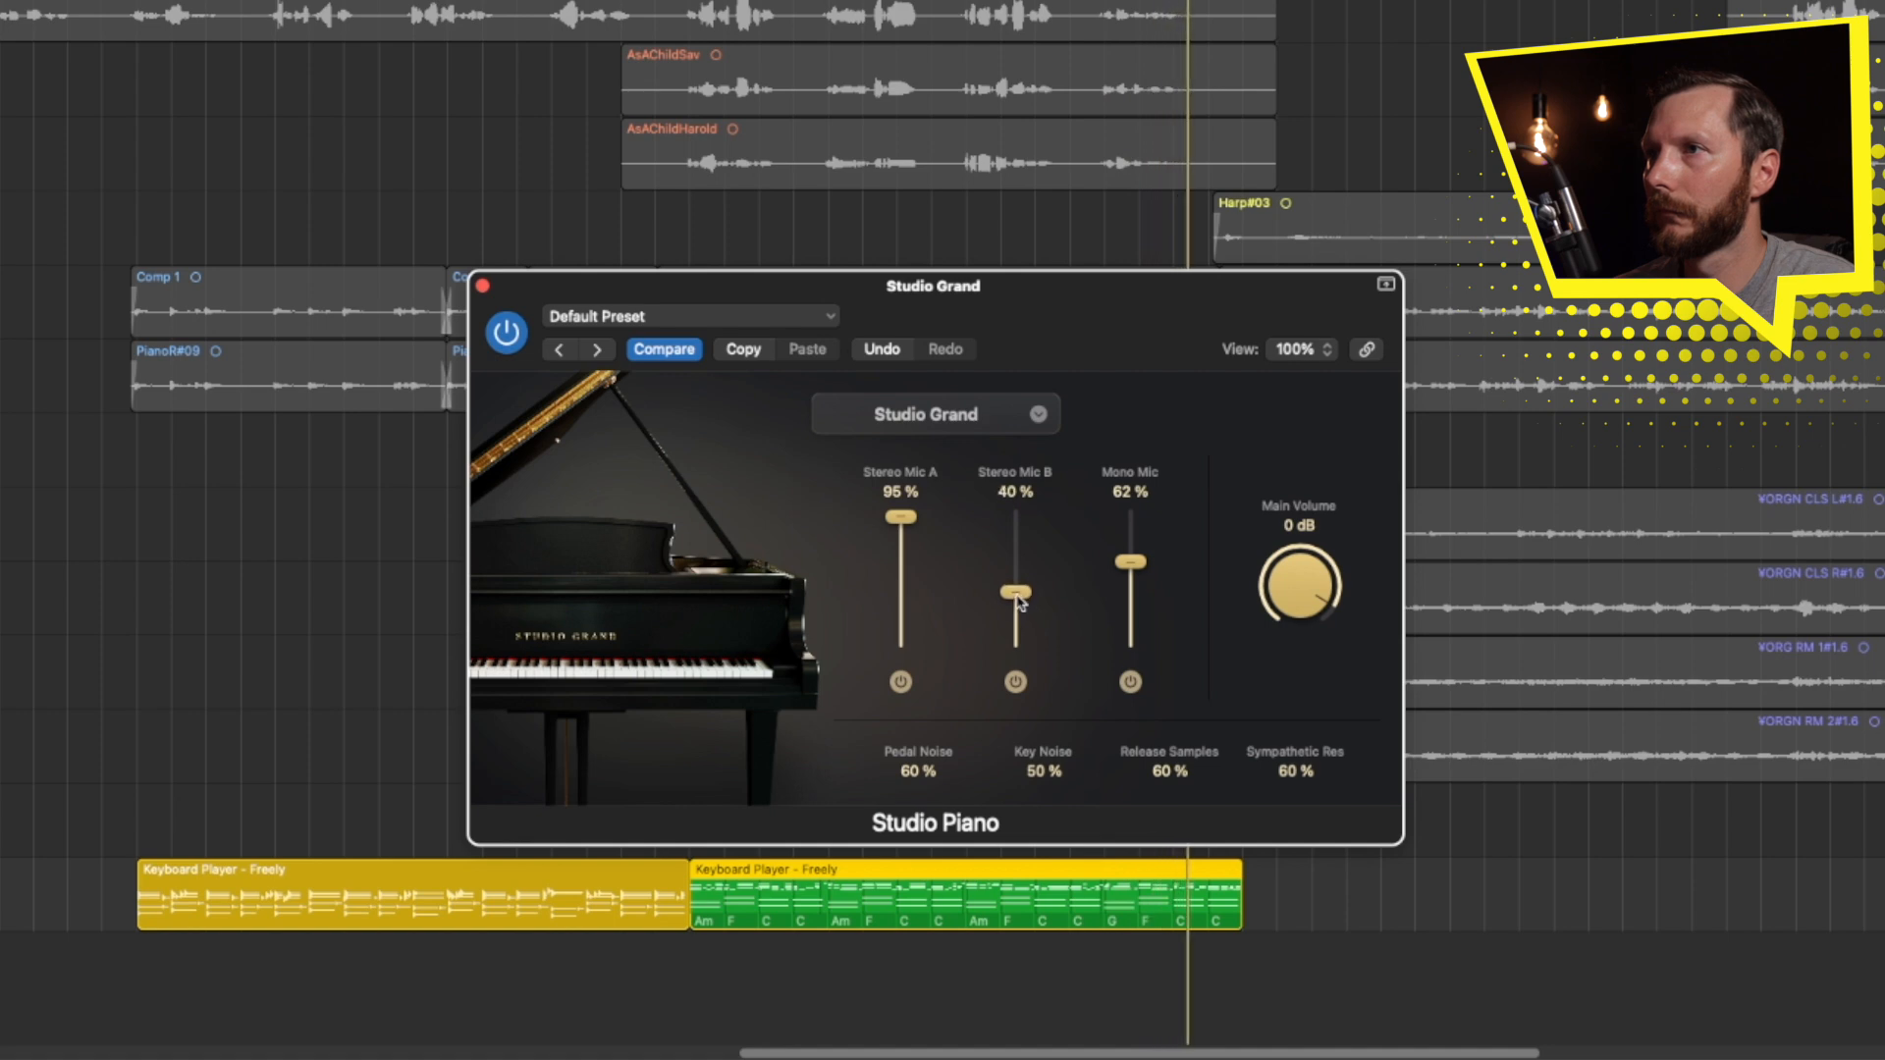
left_click_drag(1132, 571, 1135, 576)
key("space")
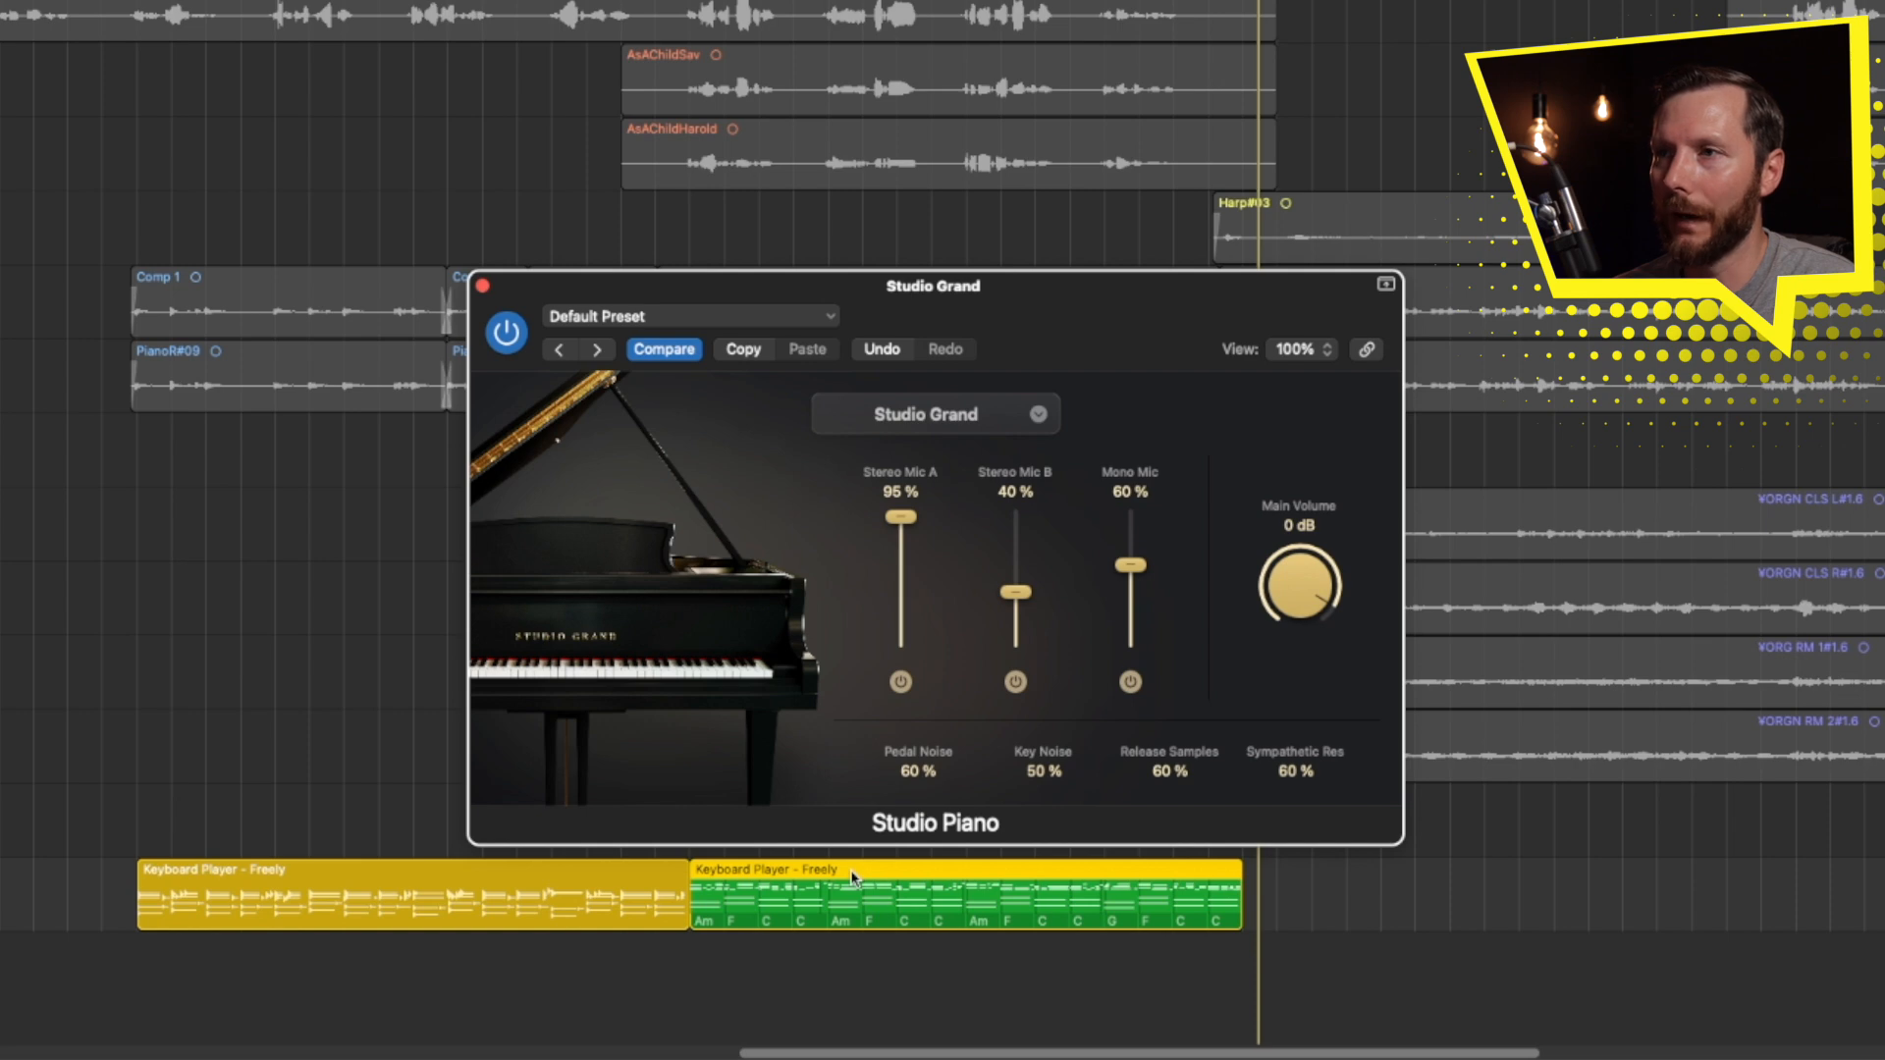
Open the chorus Keyboard Player region in the piano roll and show controller data instead of note velocity in its automation lane
double_click(853, 877)
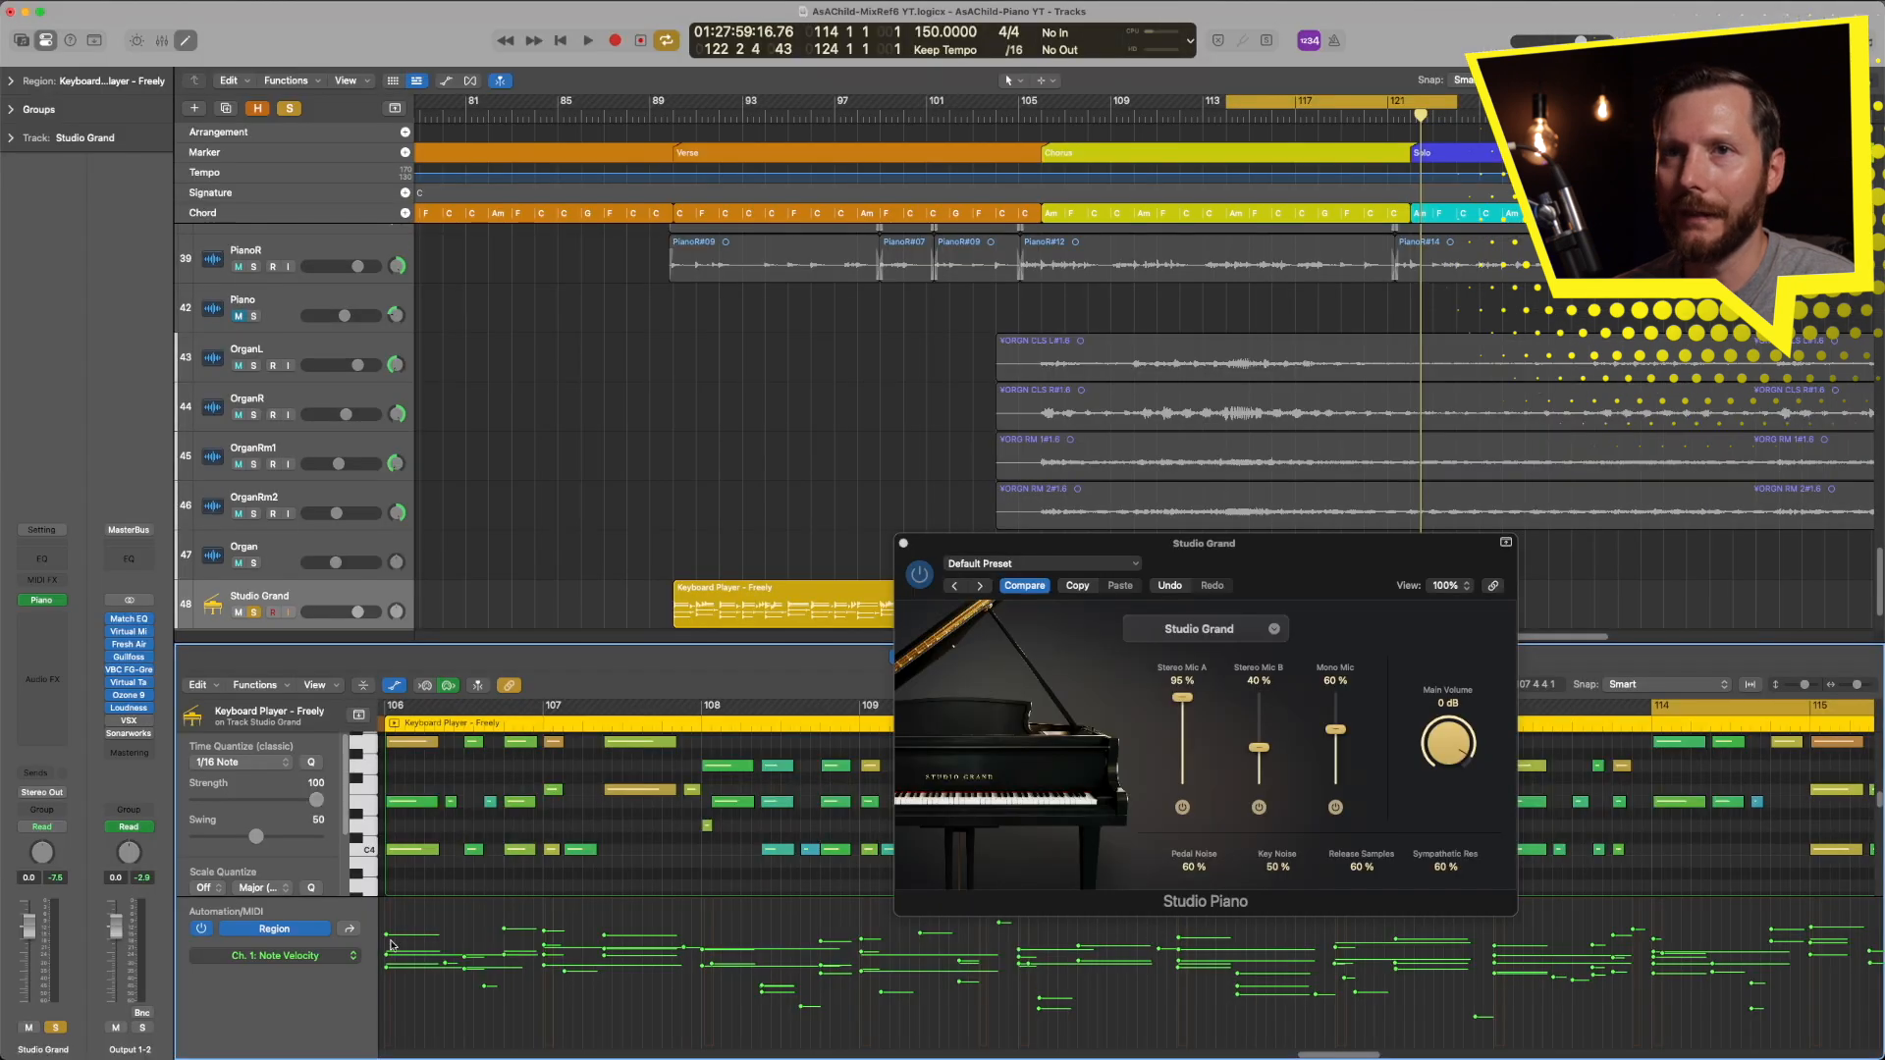
left_click(331, 958)
left_click(341, 940)
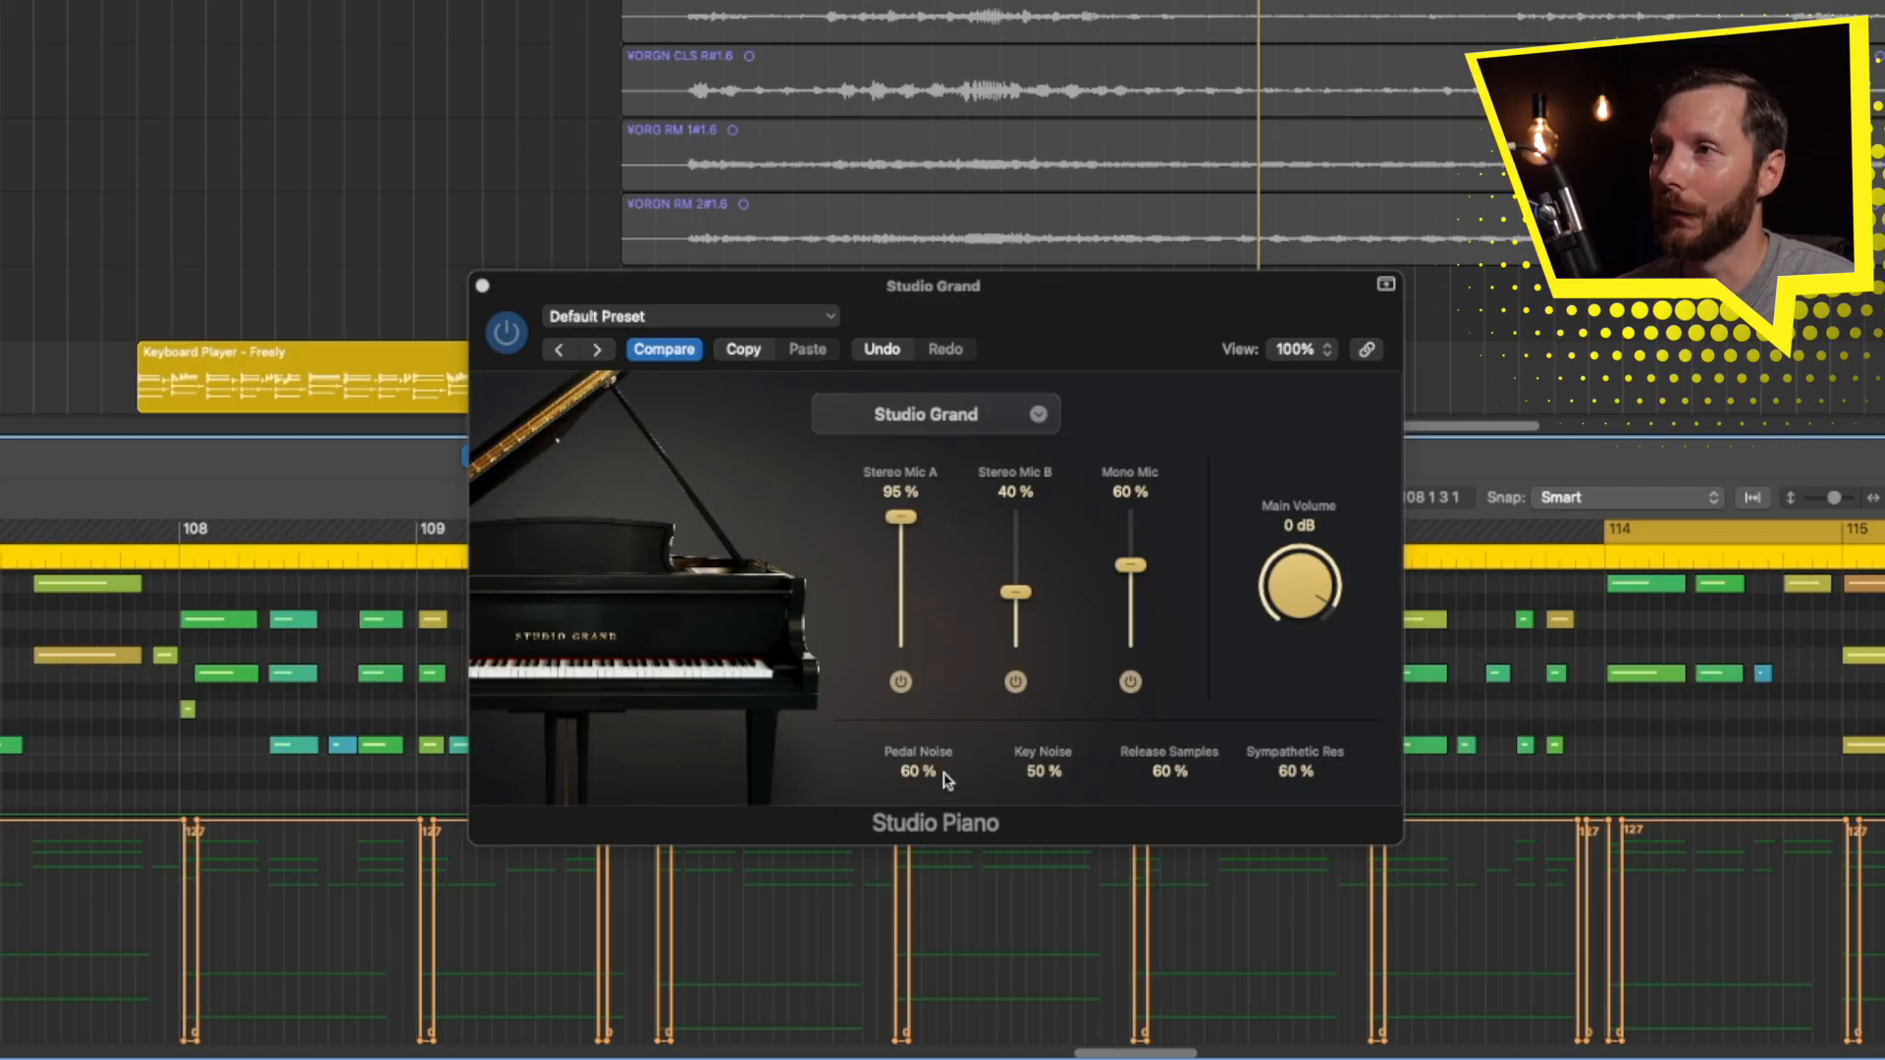
Isolate the pedal noise by setting Key Noise, Release Samples and Sympathetic Res to 0 %, and audition Pedal Noise at 100 %
left_click(1033, 776)
left_click_drag(1042, 783, 1041, 978)
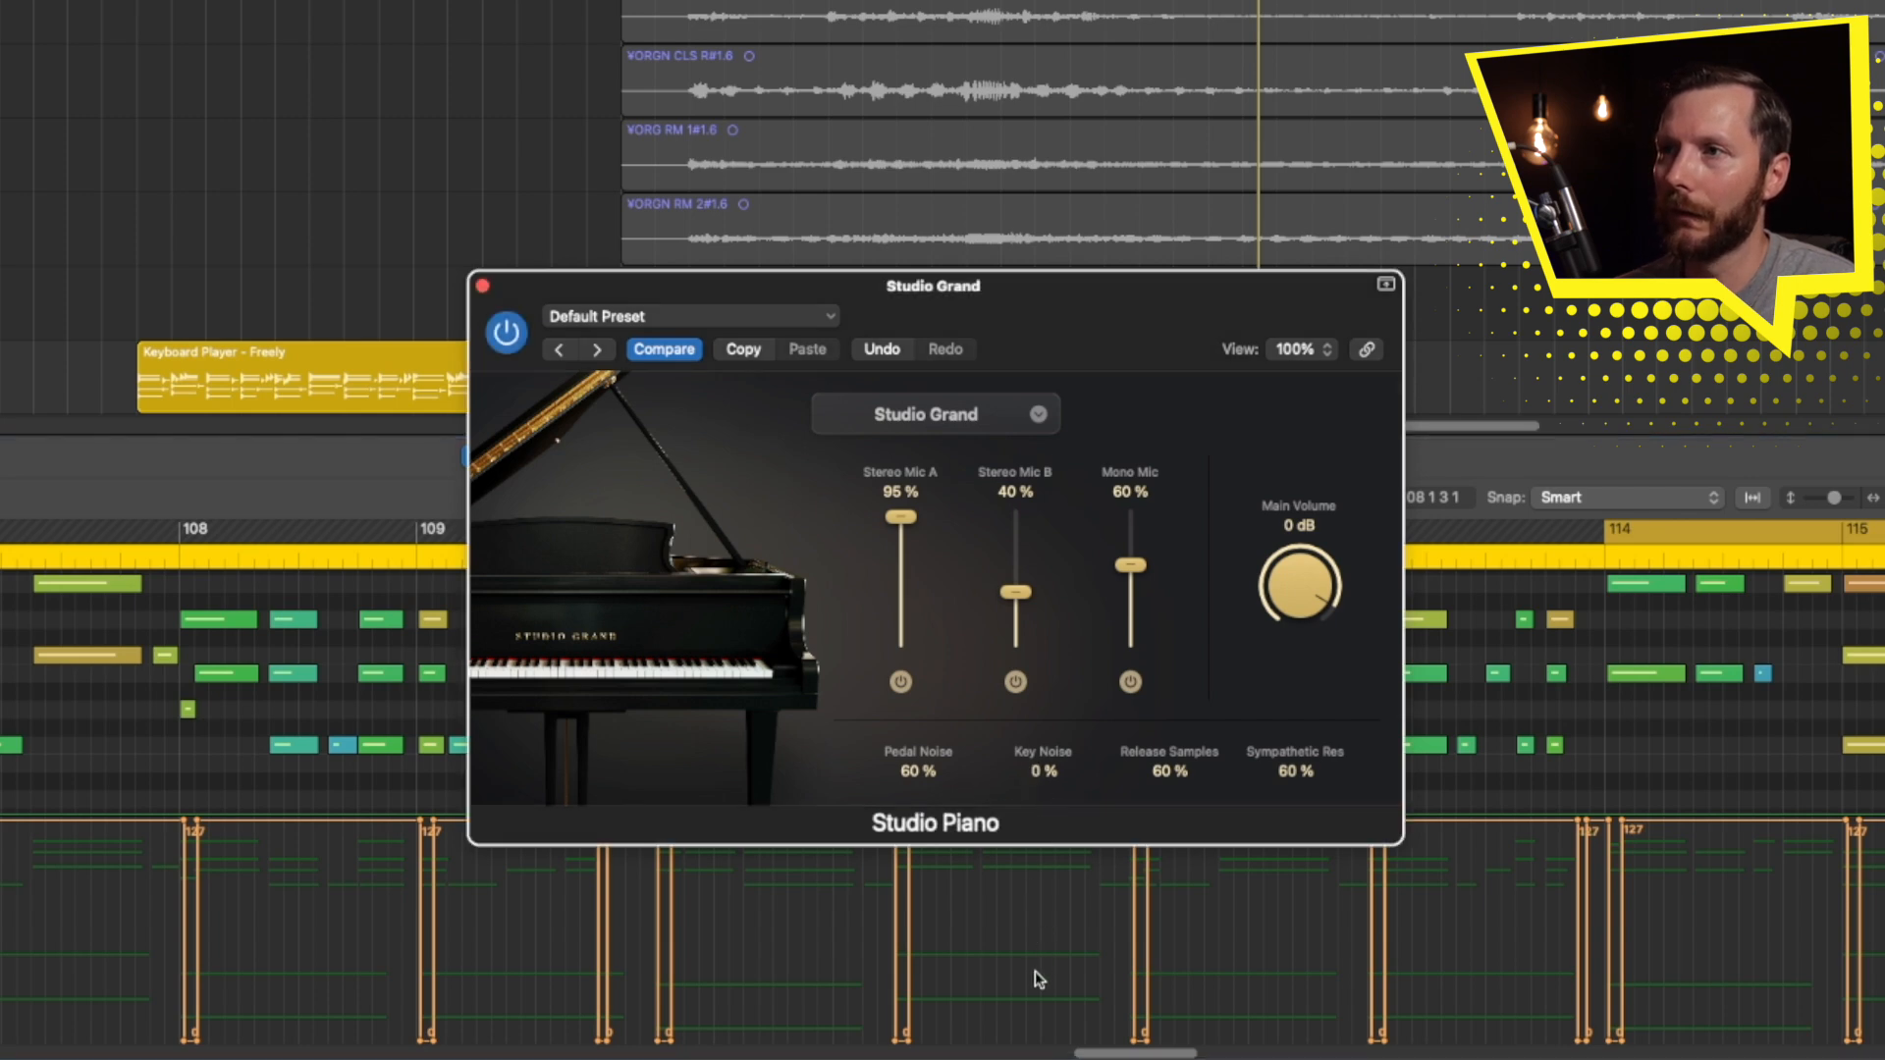
left_click_drag(1168, 775, 1152, 992)
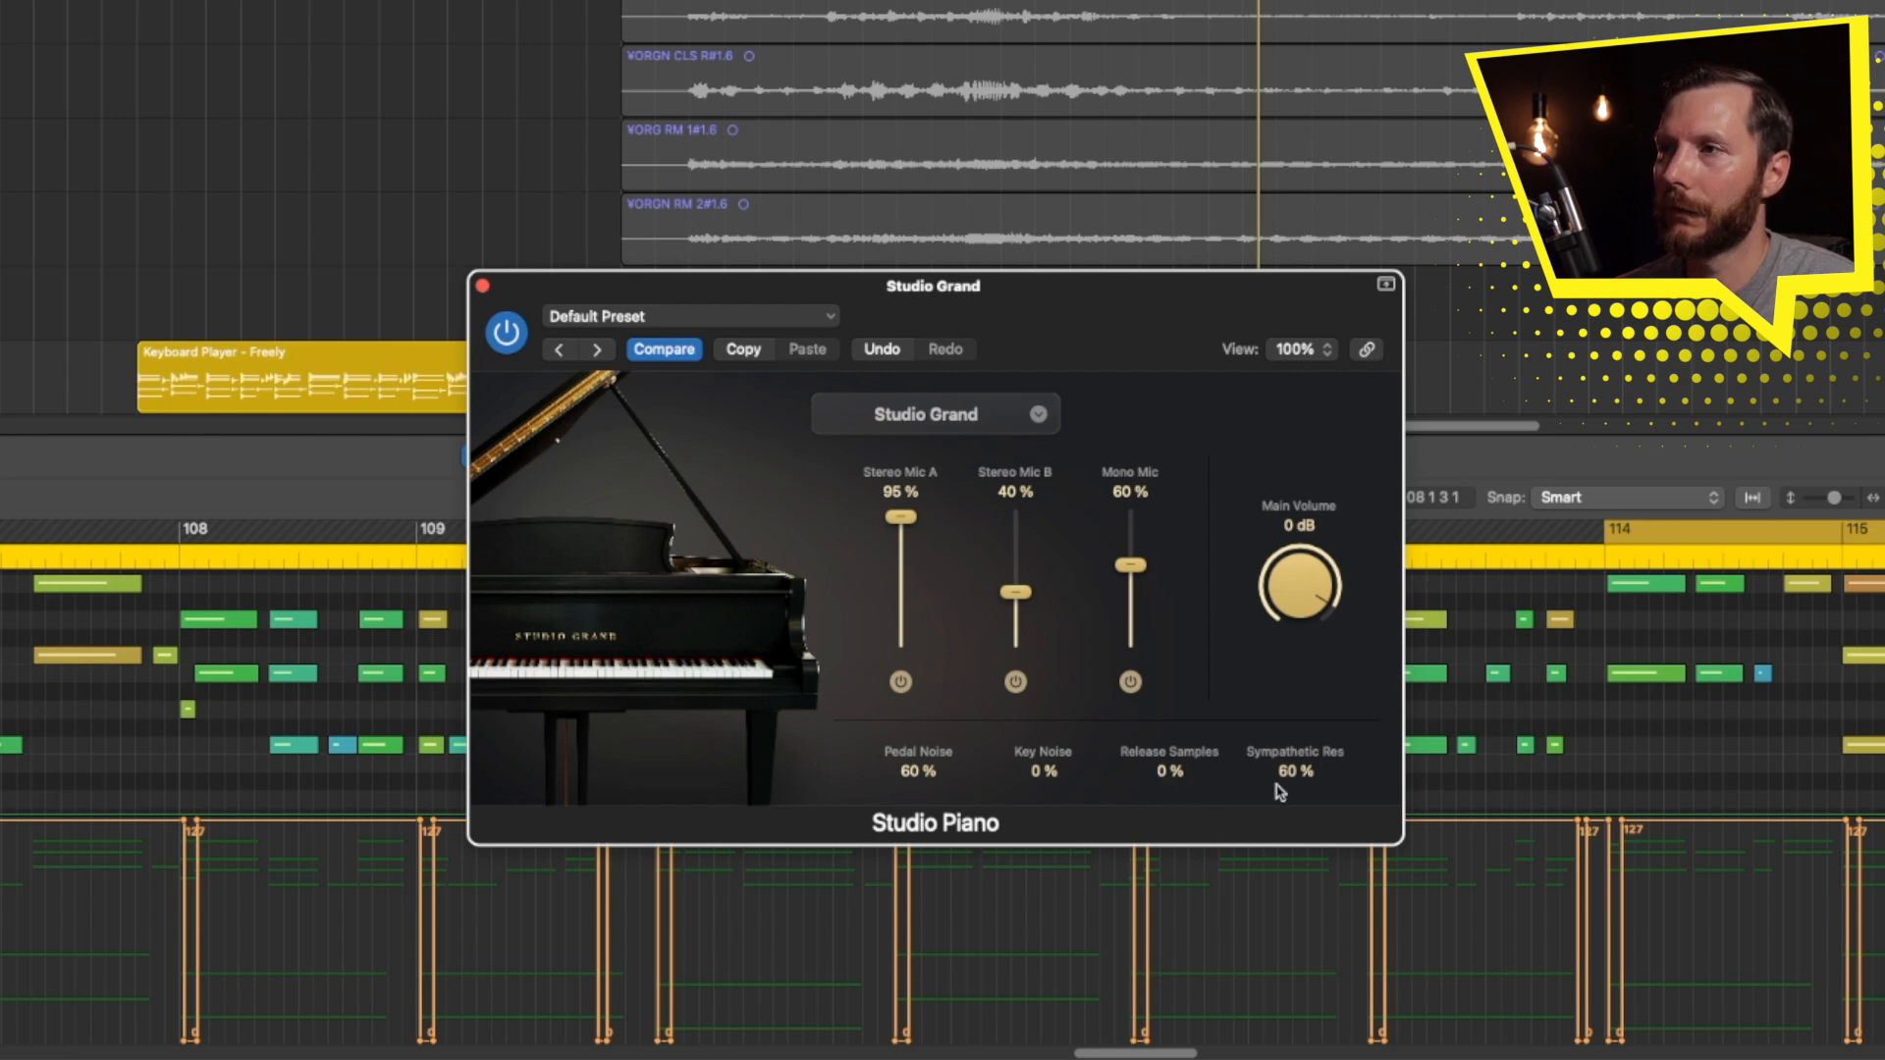
left_click_drag(1292, 782, 1276, 1010)
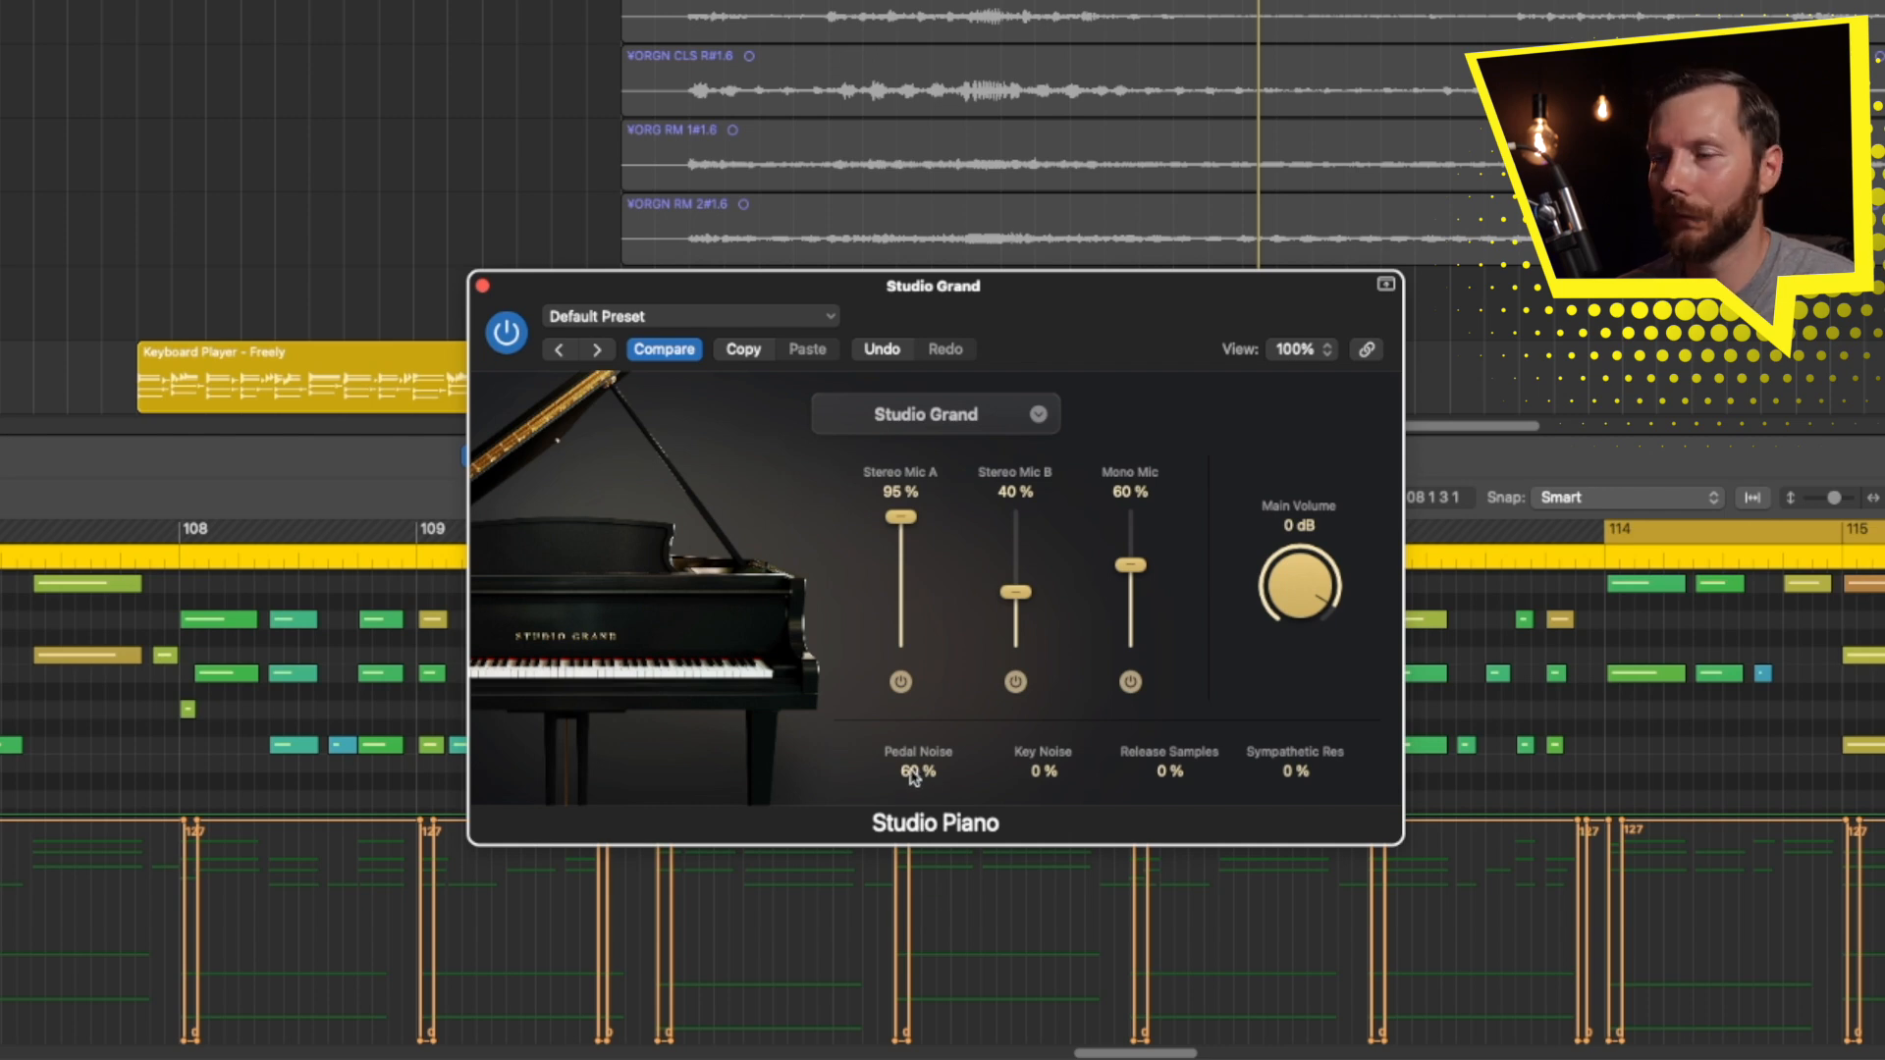
left_click_drag(913, 776, 896, 757)
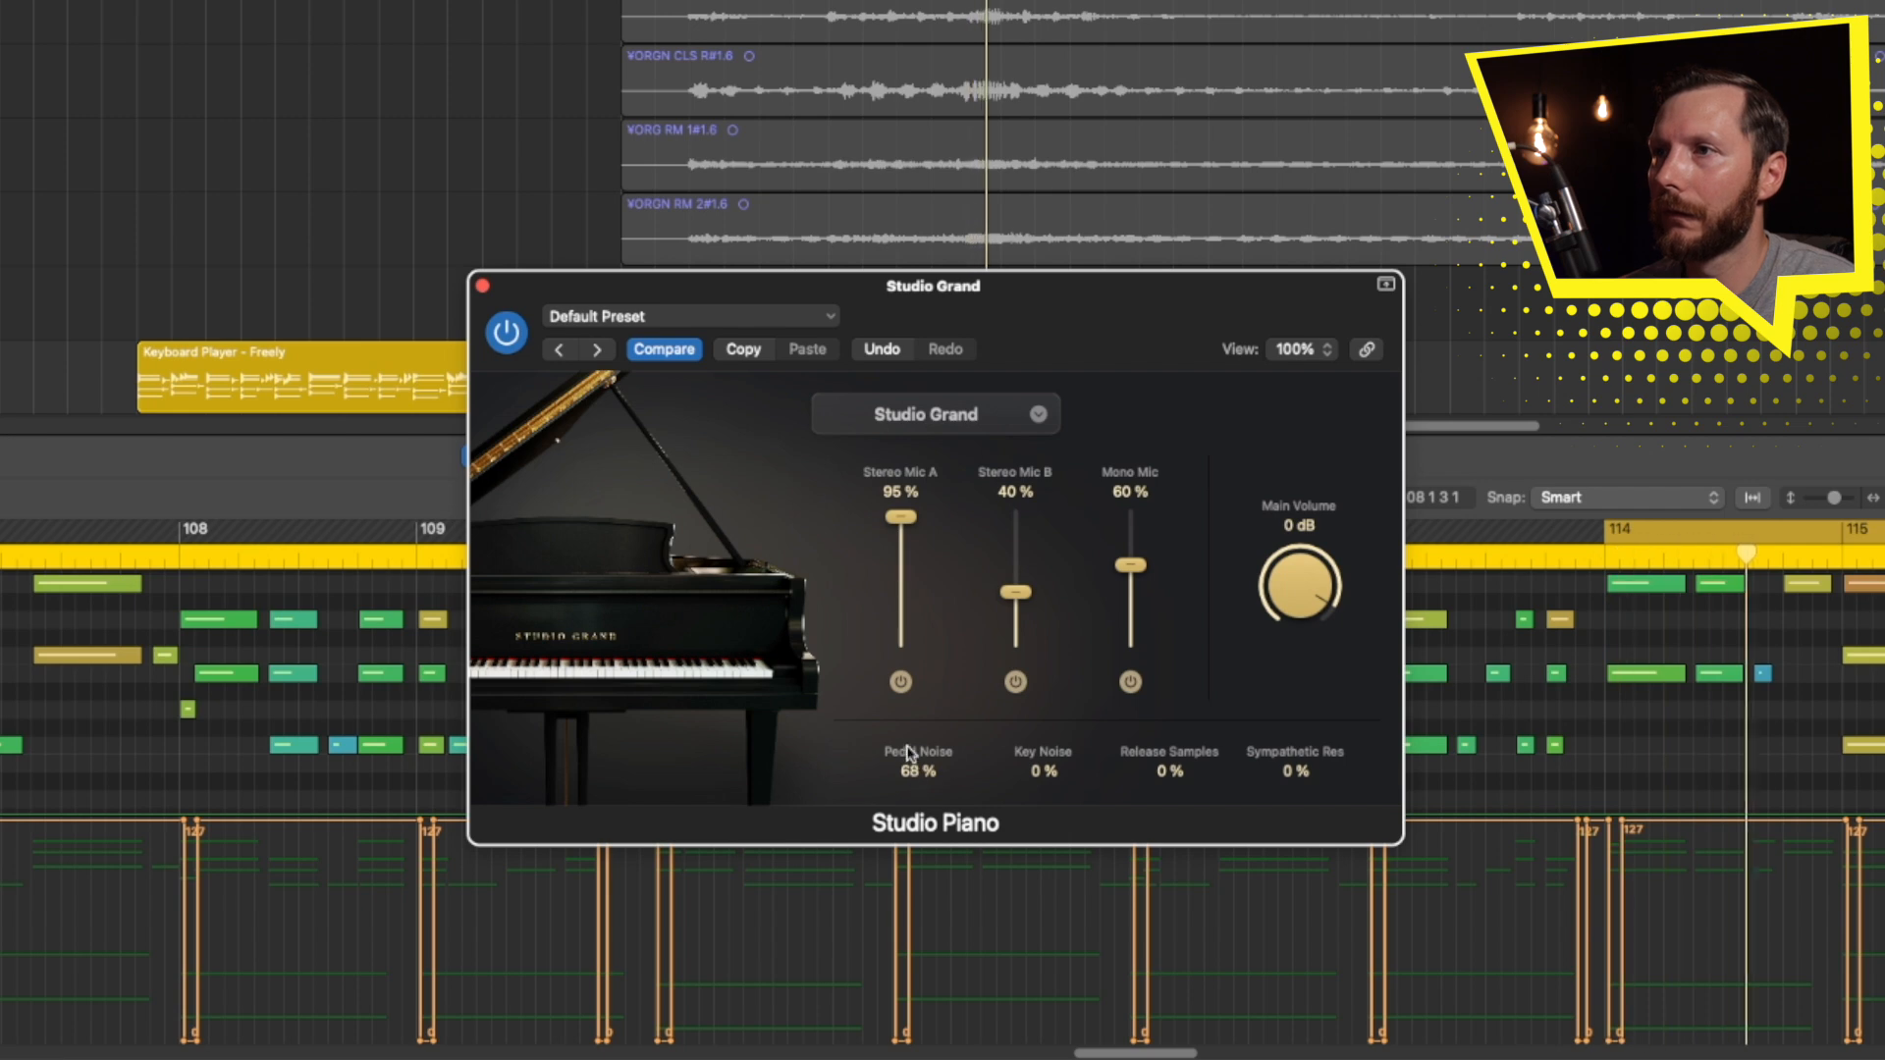
left_click_drag(901, 673, 898, 591)
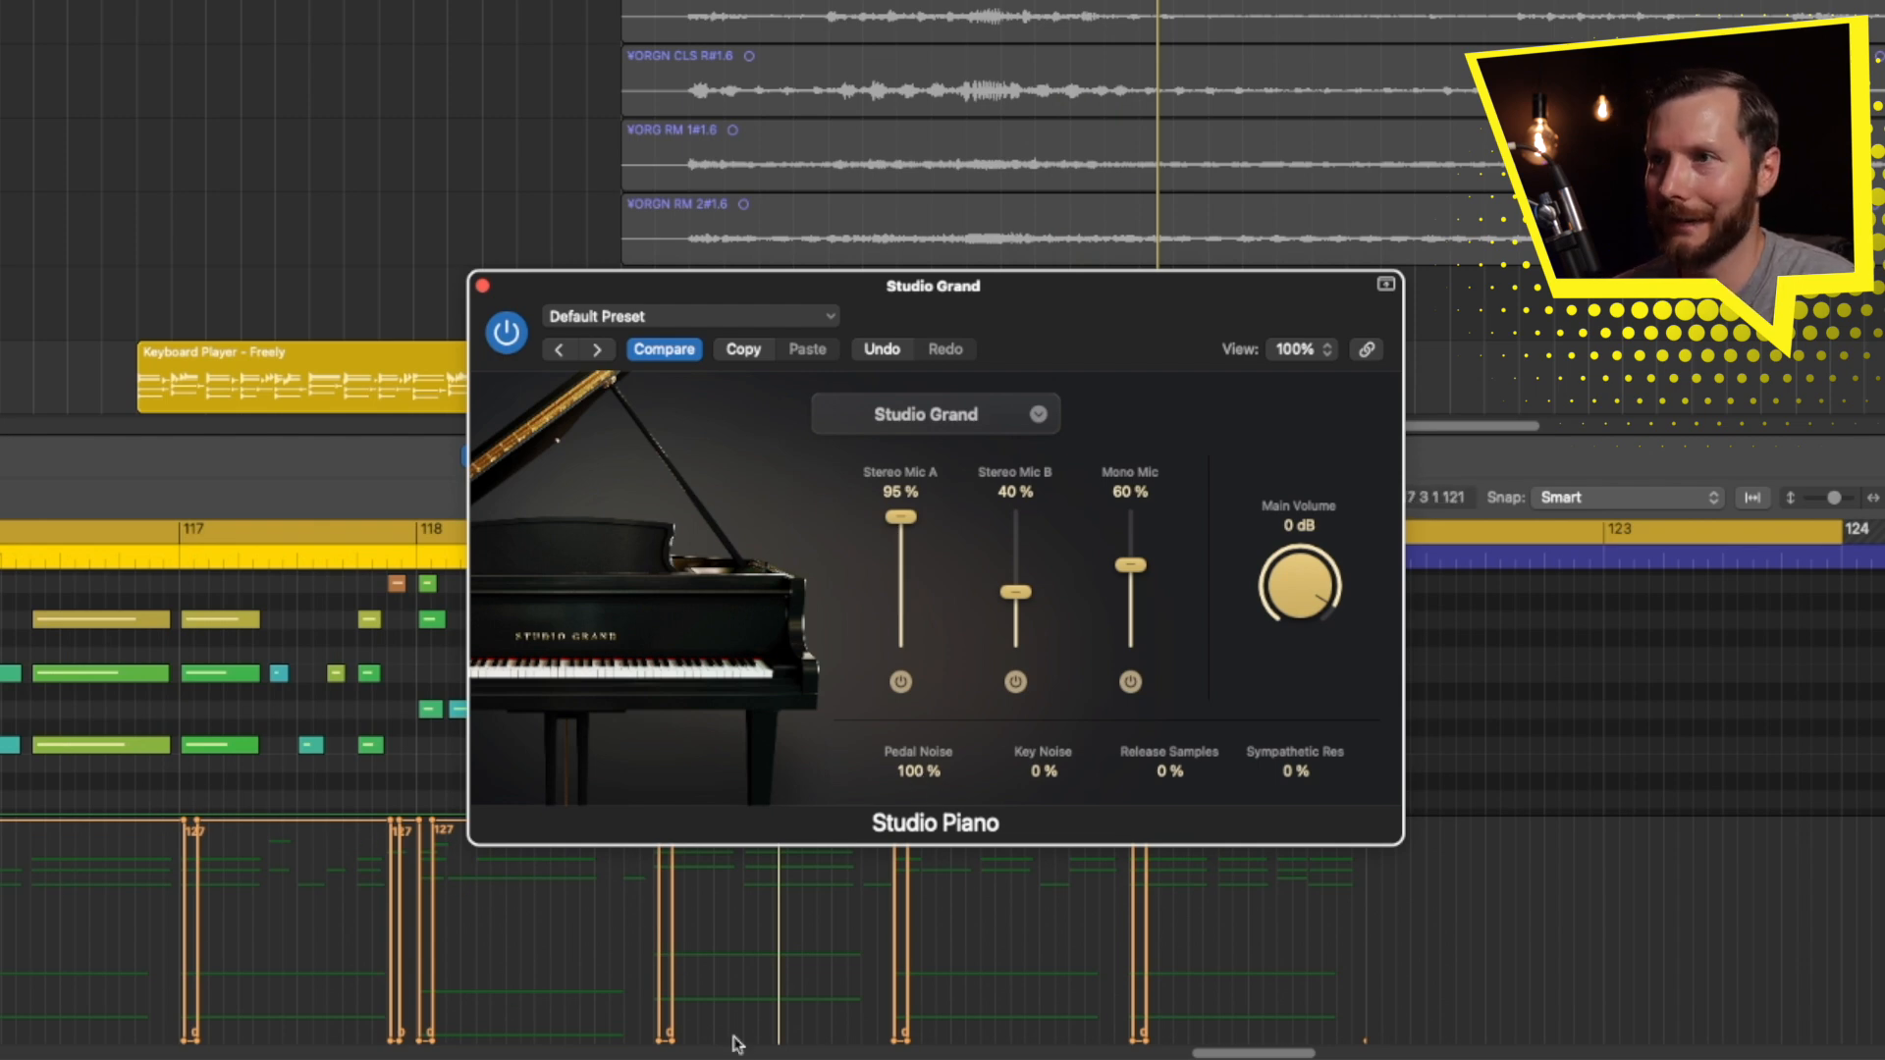
Audition Key Noise at 100 % with Pedal Noise at 0 %, and settle on Key Noise 50 % and Pedal Noise 45 %
left_click_drag(918, 778, 913, 800)
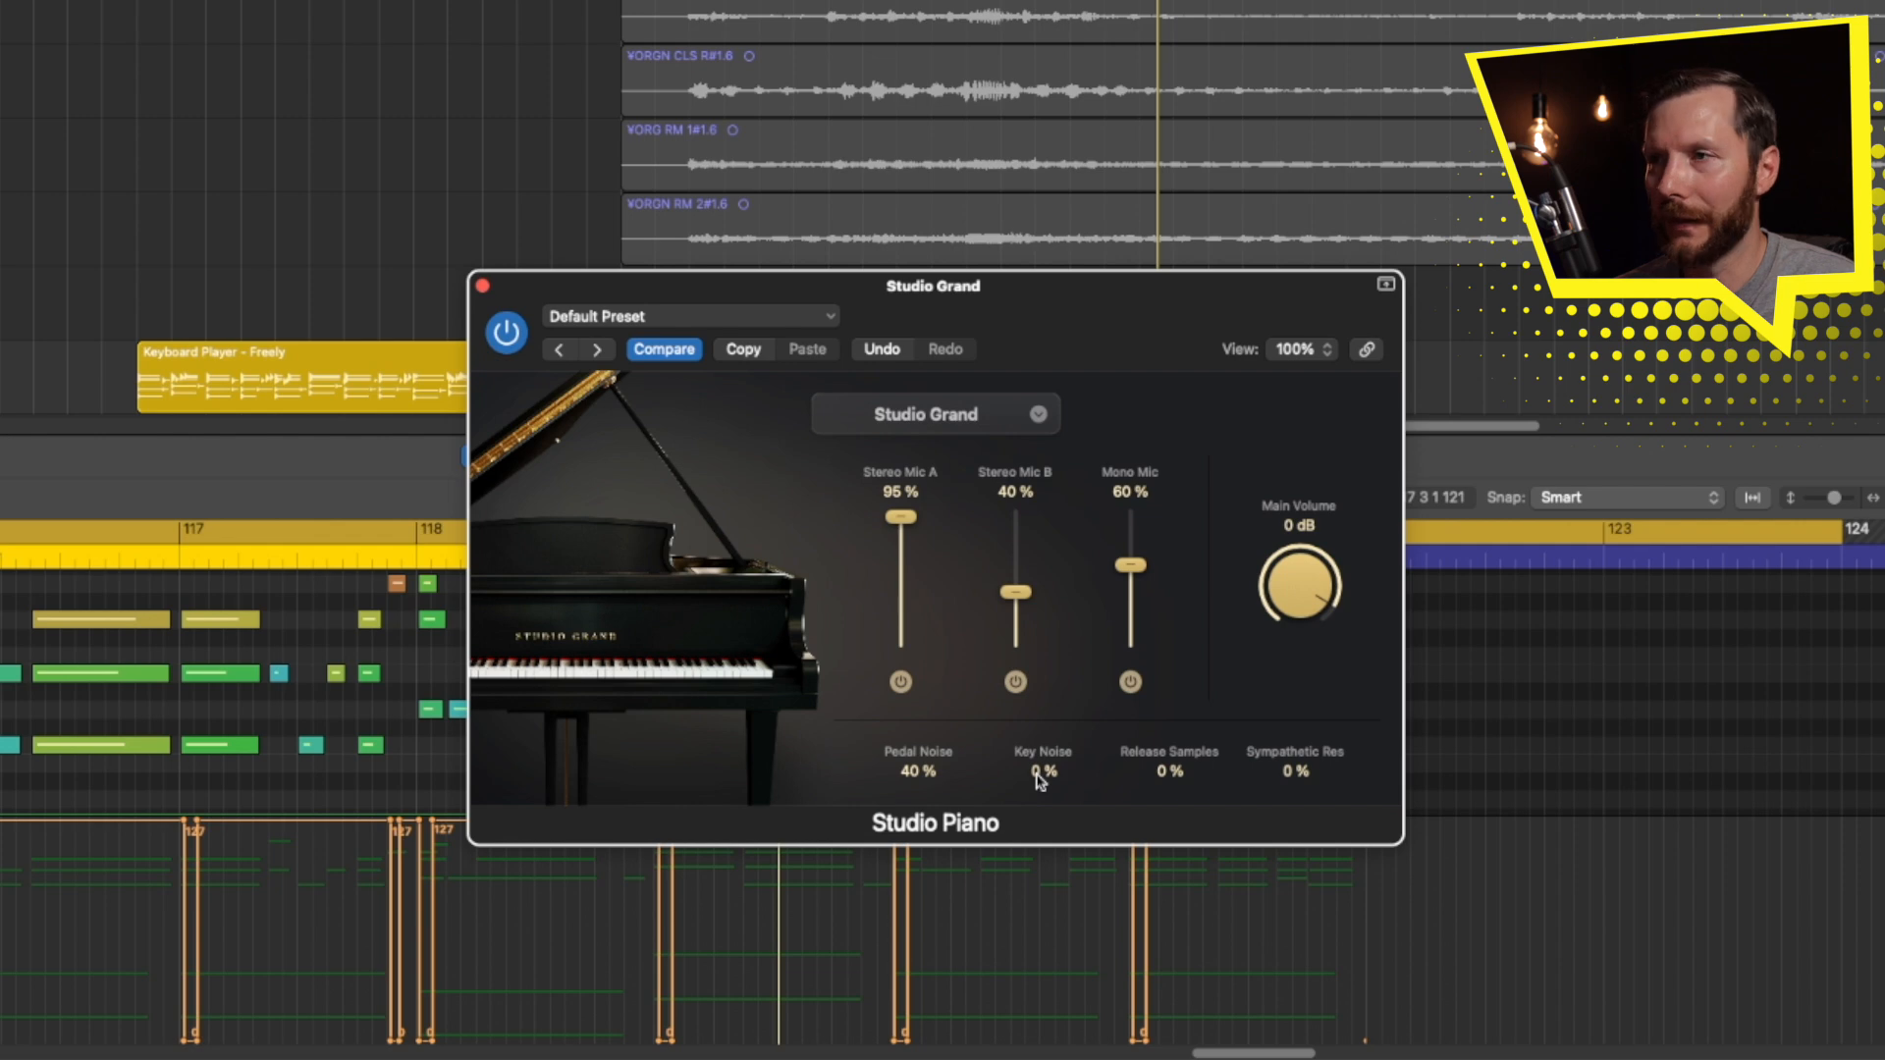
left_click_drag(1040, 771, 985, 414)
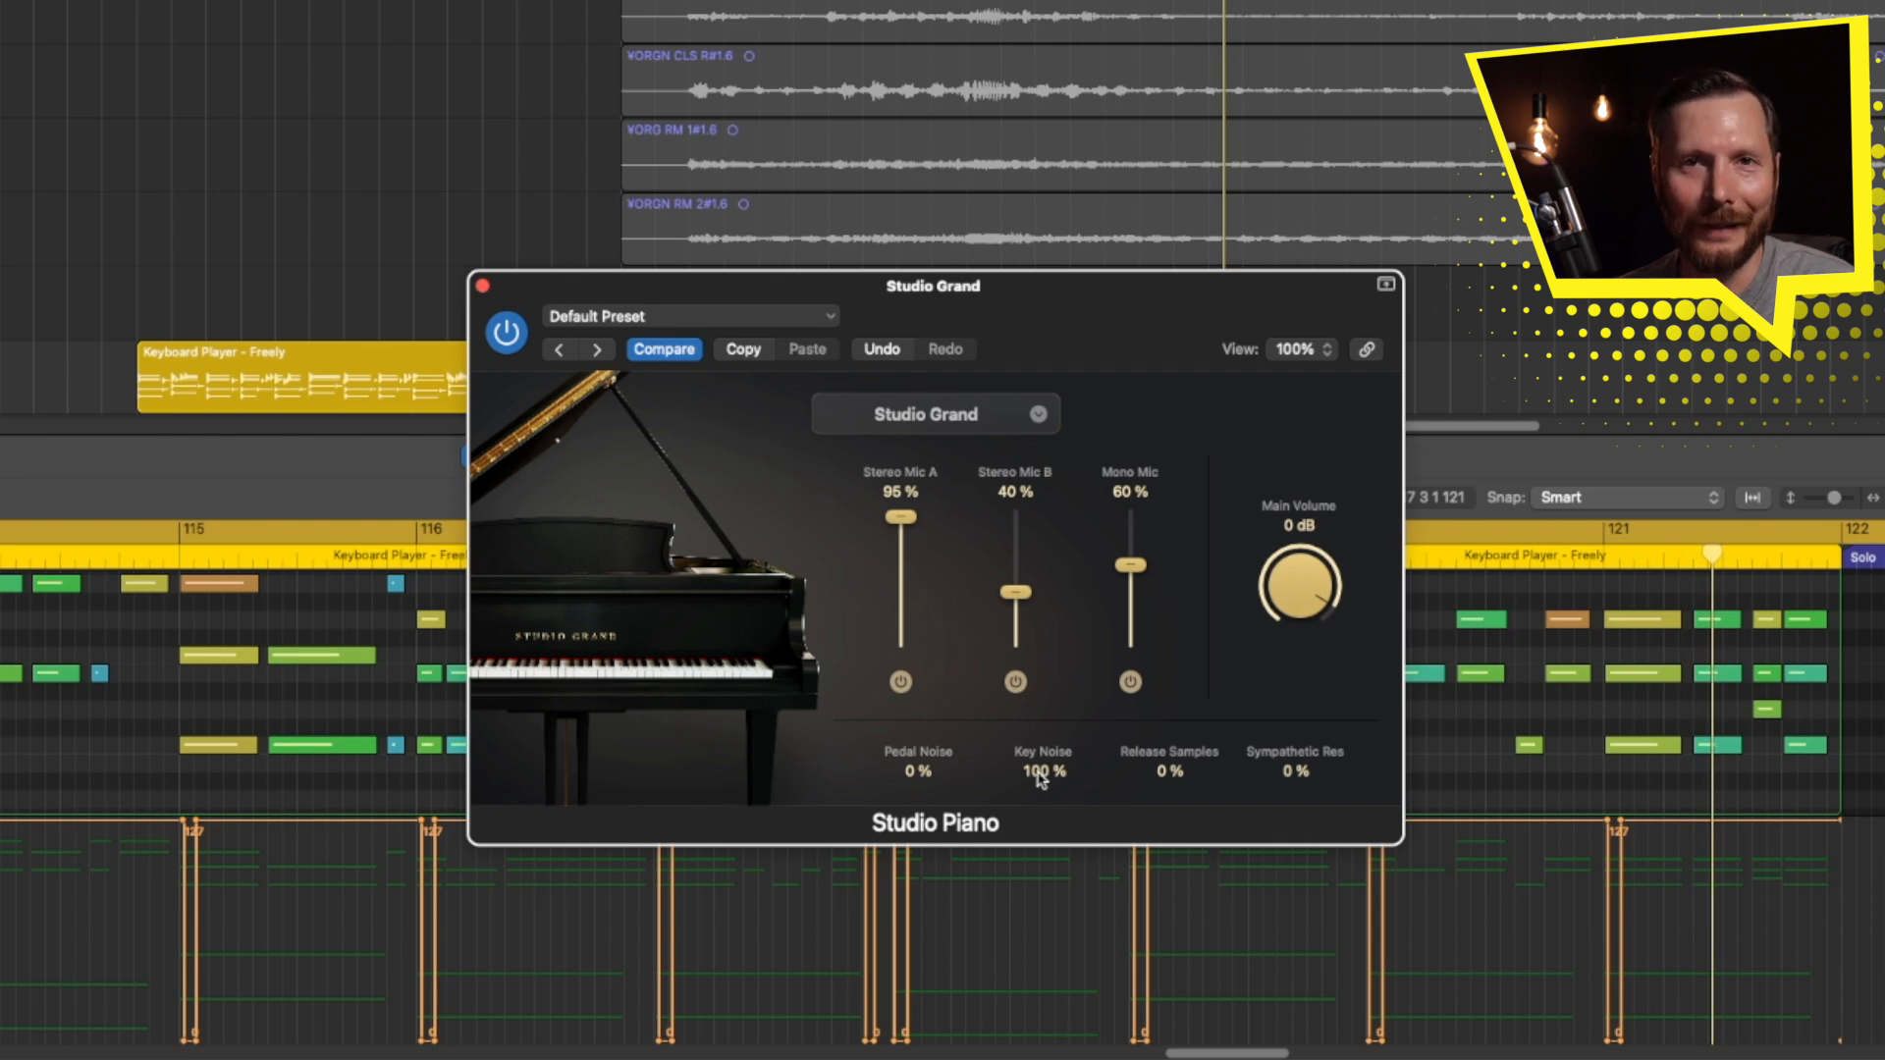
left_click_drag(1044, 780, 1039, 884)
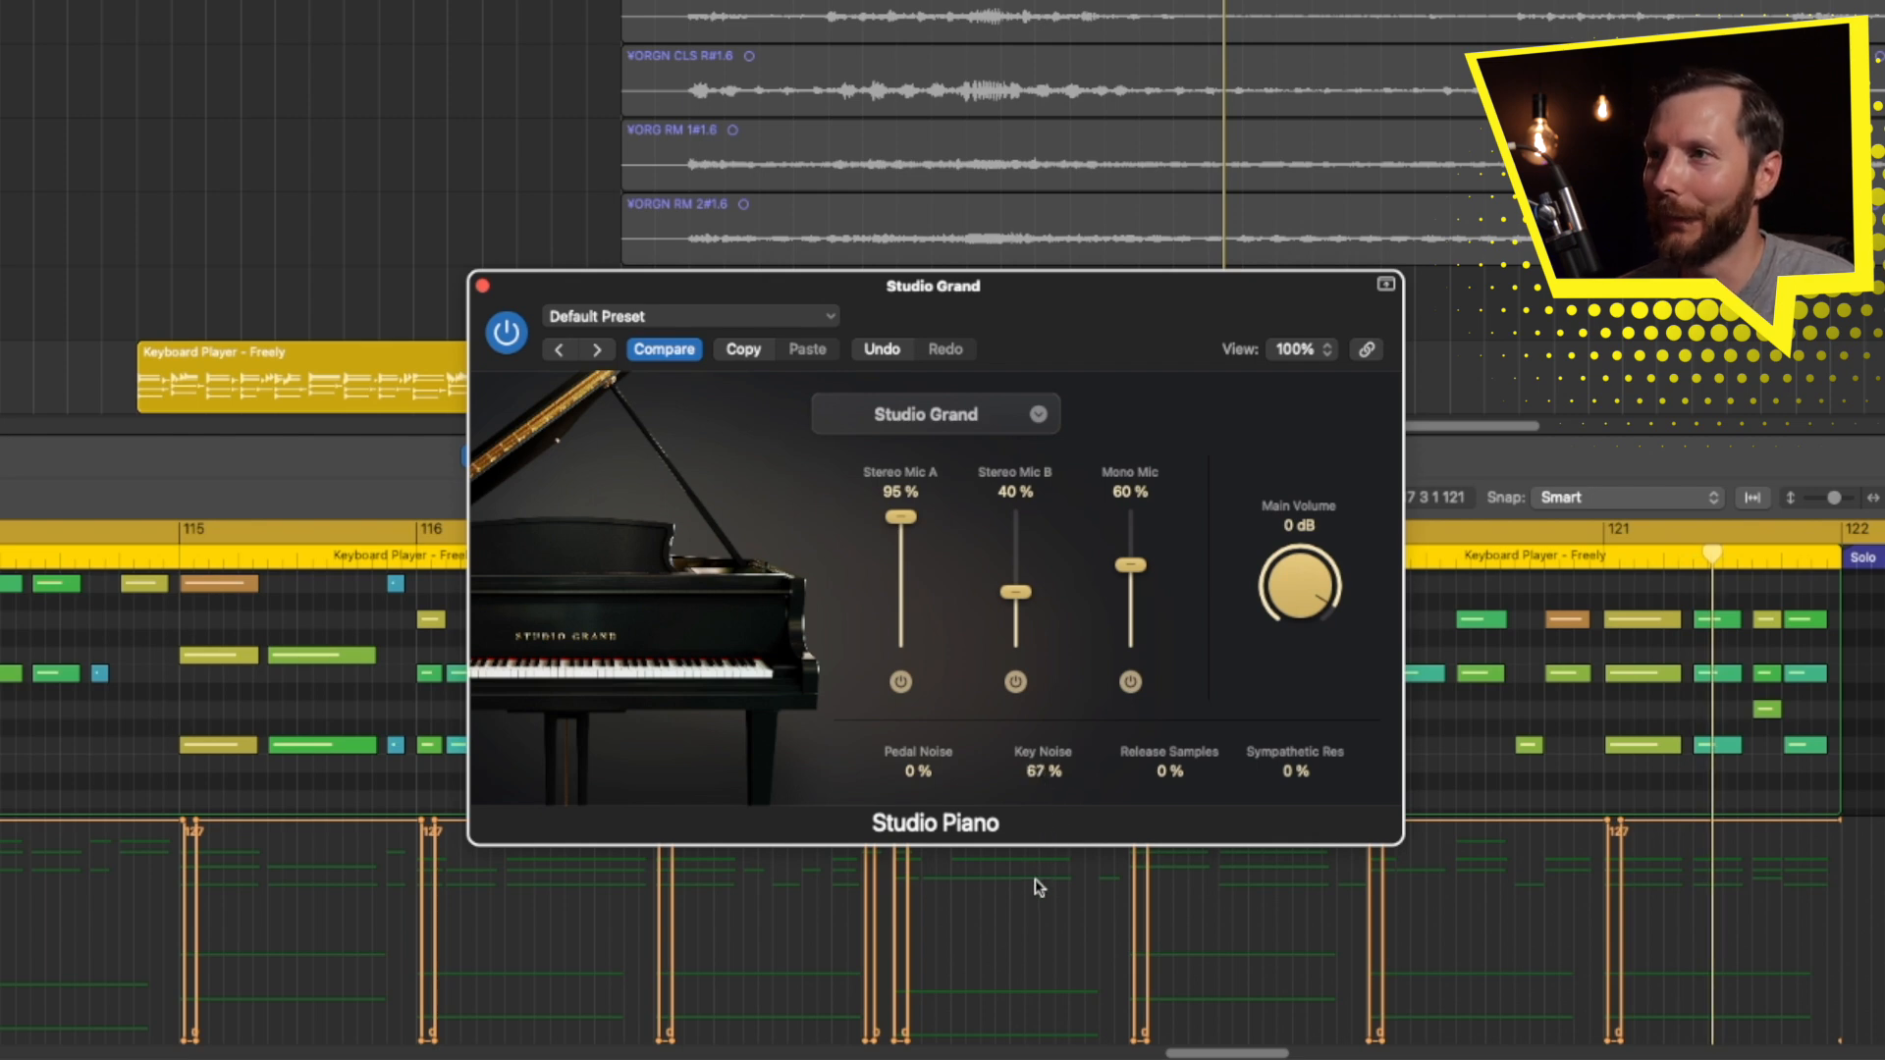
left_click_drag(1044, 783, 1027, 821)
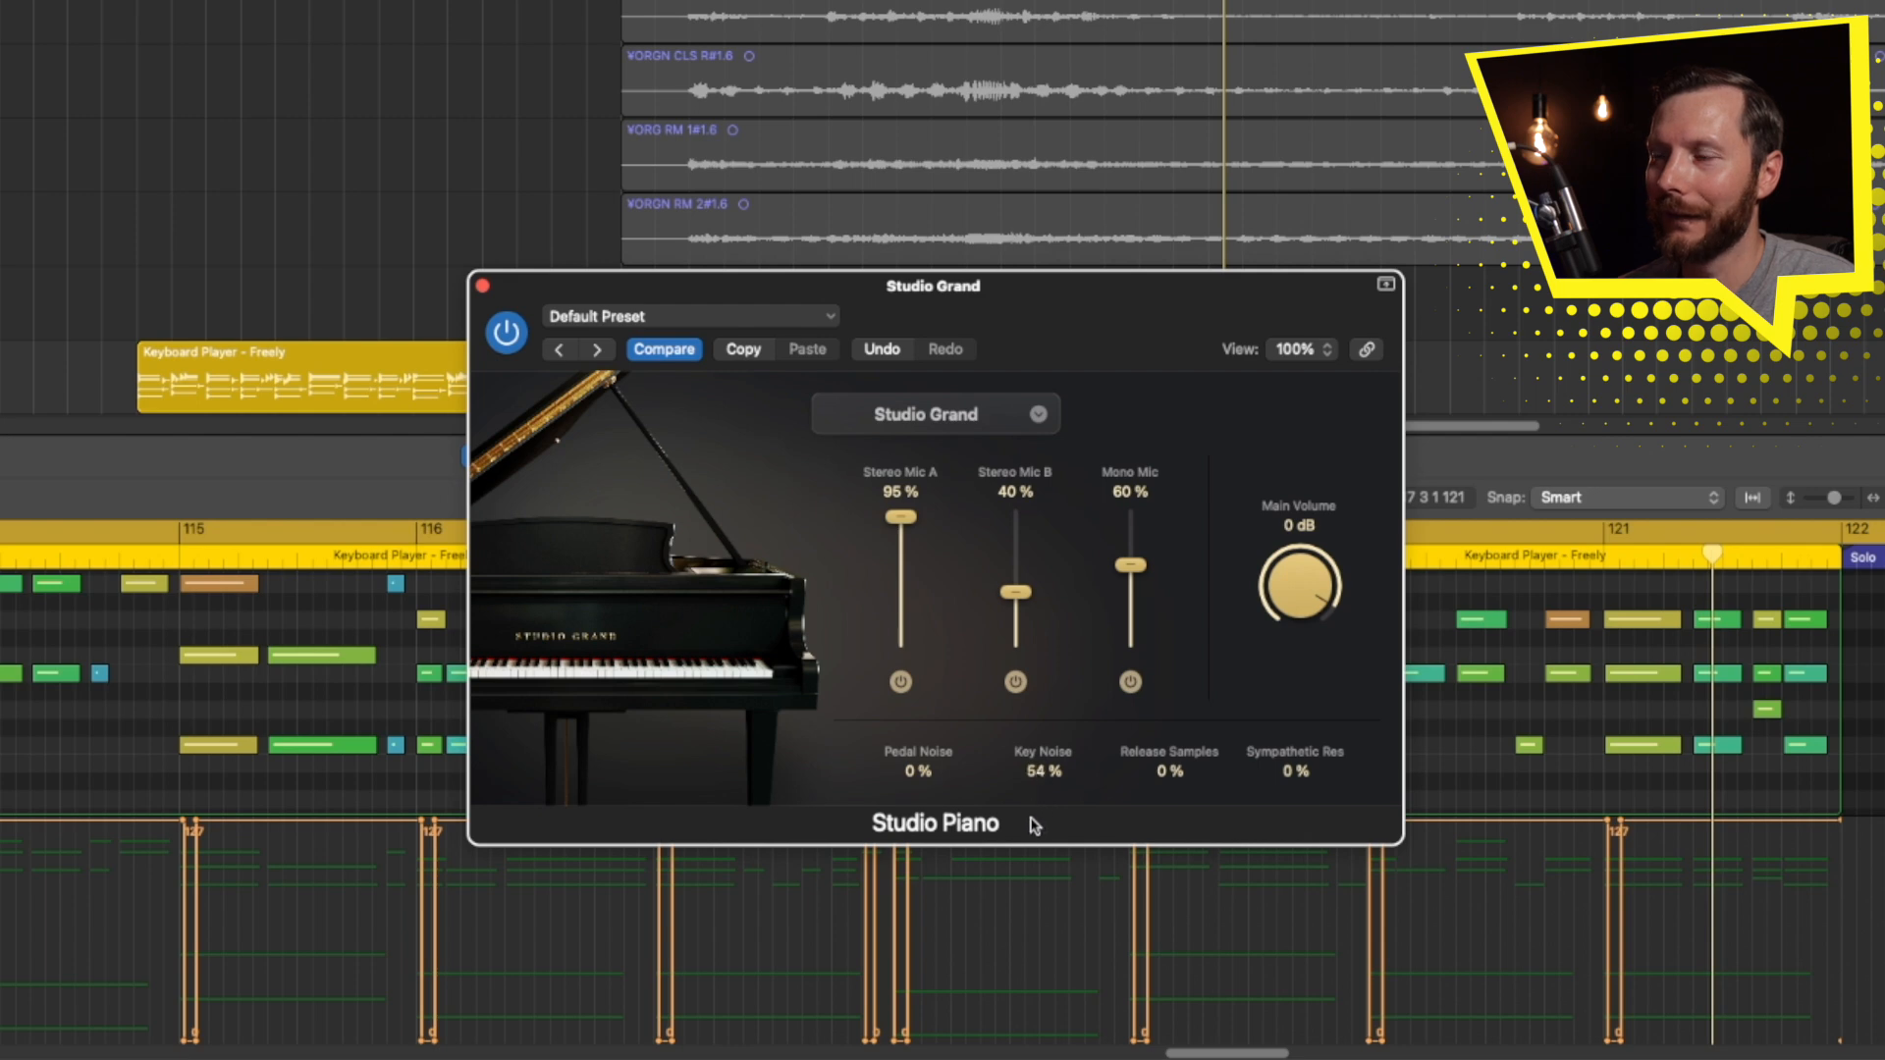
left_click_drag(913, 774, 889, 638)
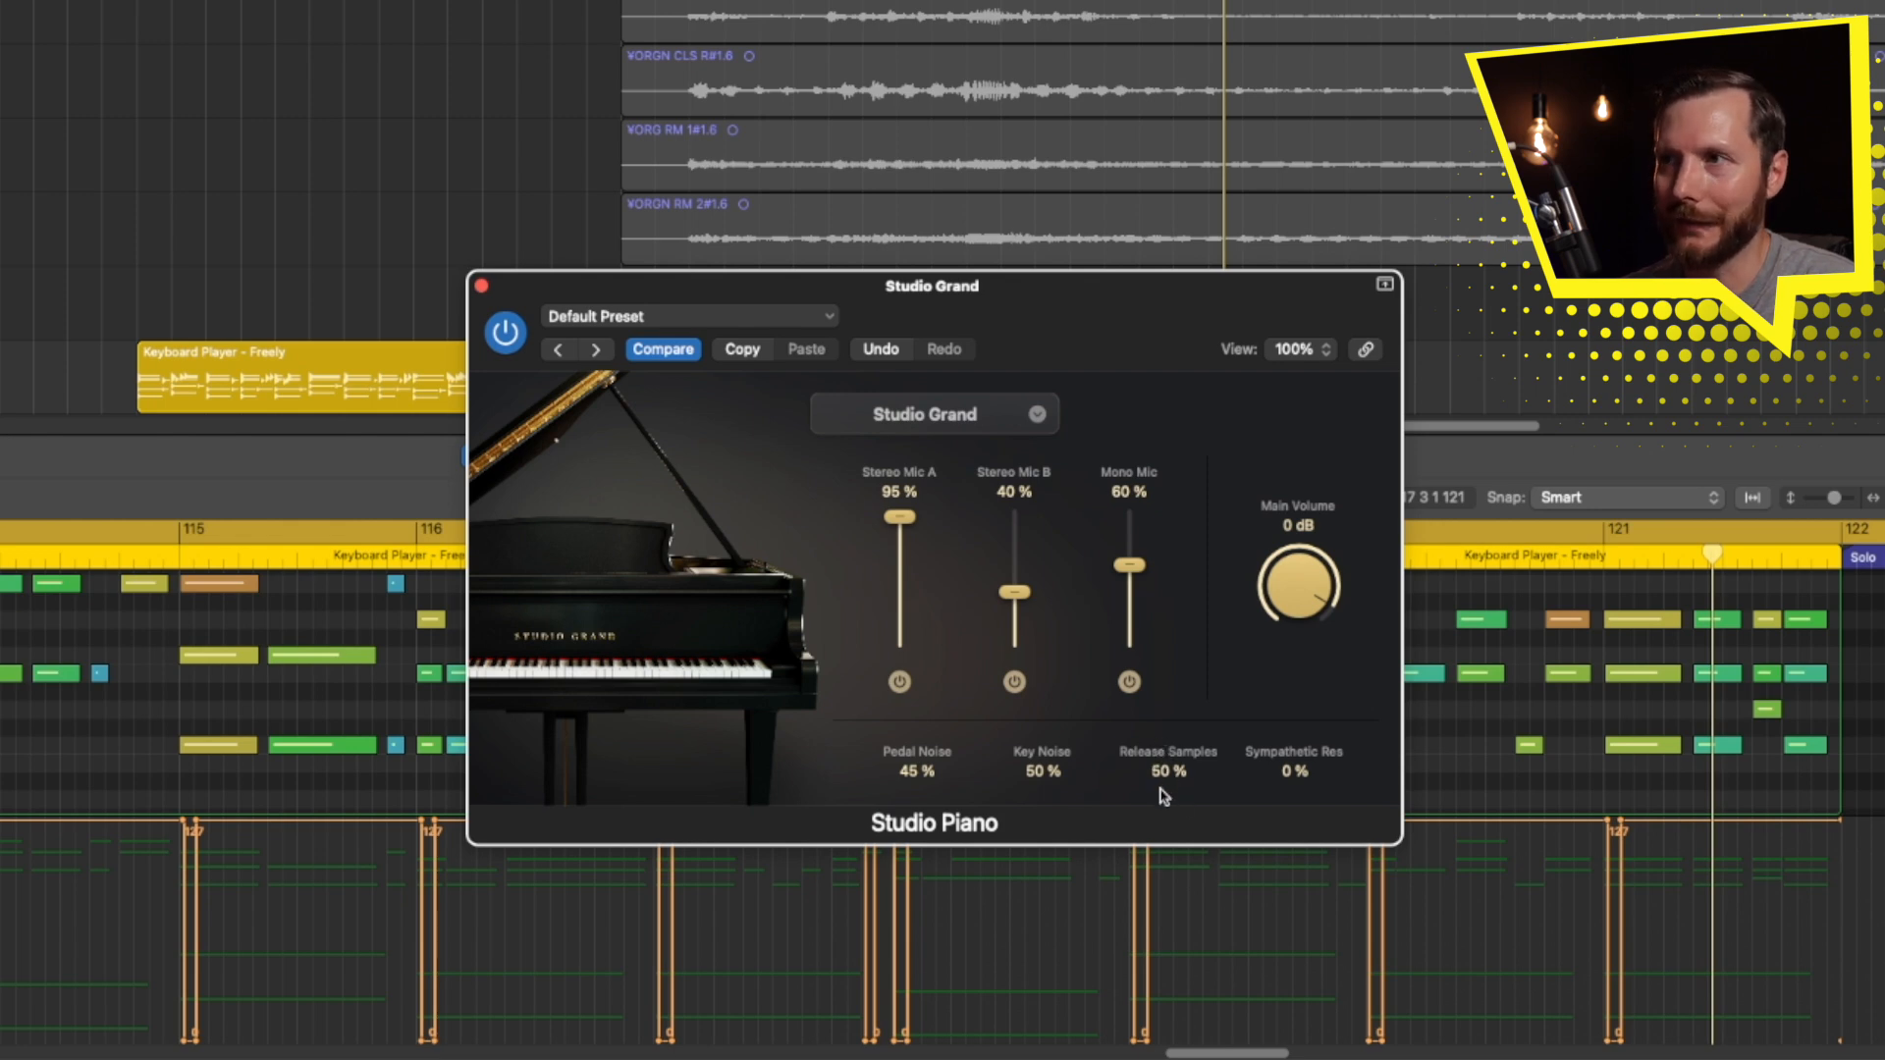
Audition Release Samples and Sympathetic Res at 100 % during playback, and settle on 60 % and 35 % respectively
left_click_drag(1162, 781, 1175, 726)
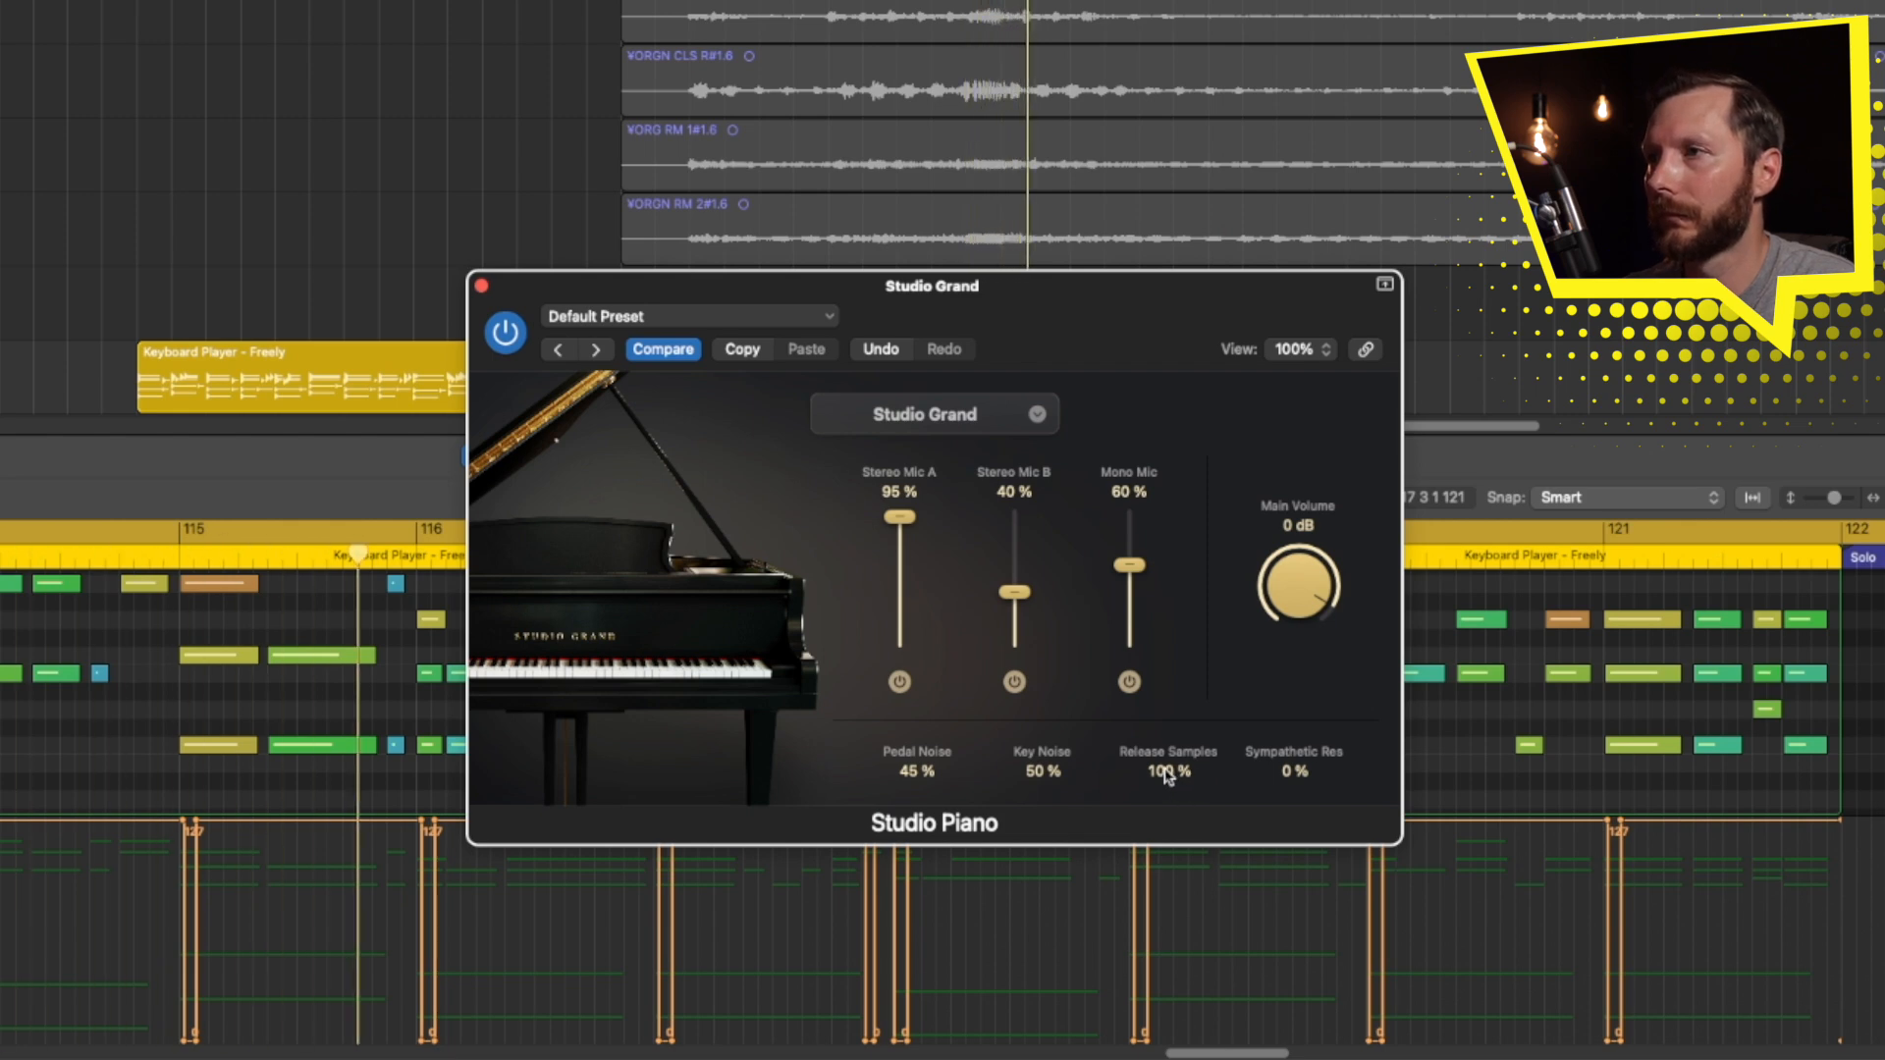
mouse_move(1164, 777)
left_mouse_down()
mouse_move(1161, 812)
mouse_move(1115, 795)
mouse_move(1166, 780)
mouse_move(1165, 799)
mouse_move(1170, 783)
left_mouse_up()
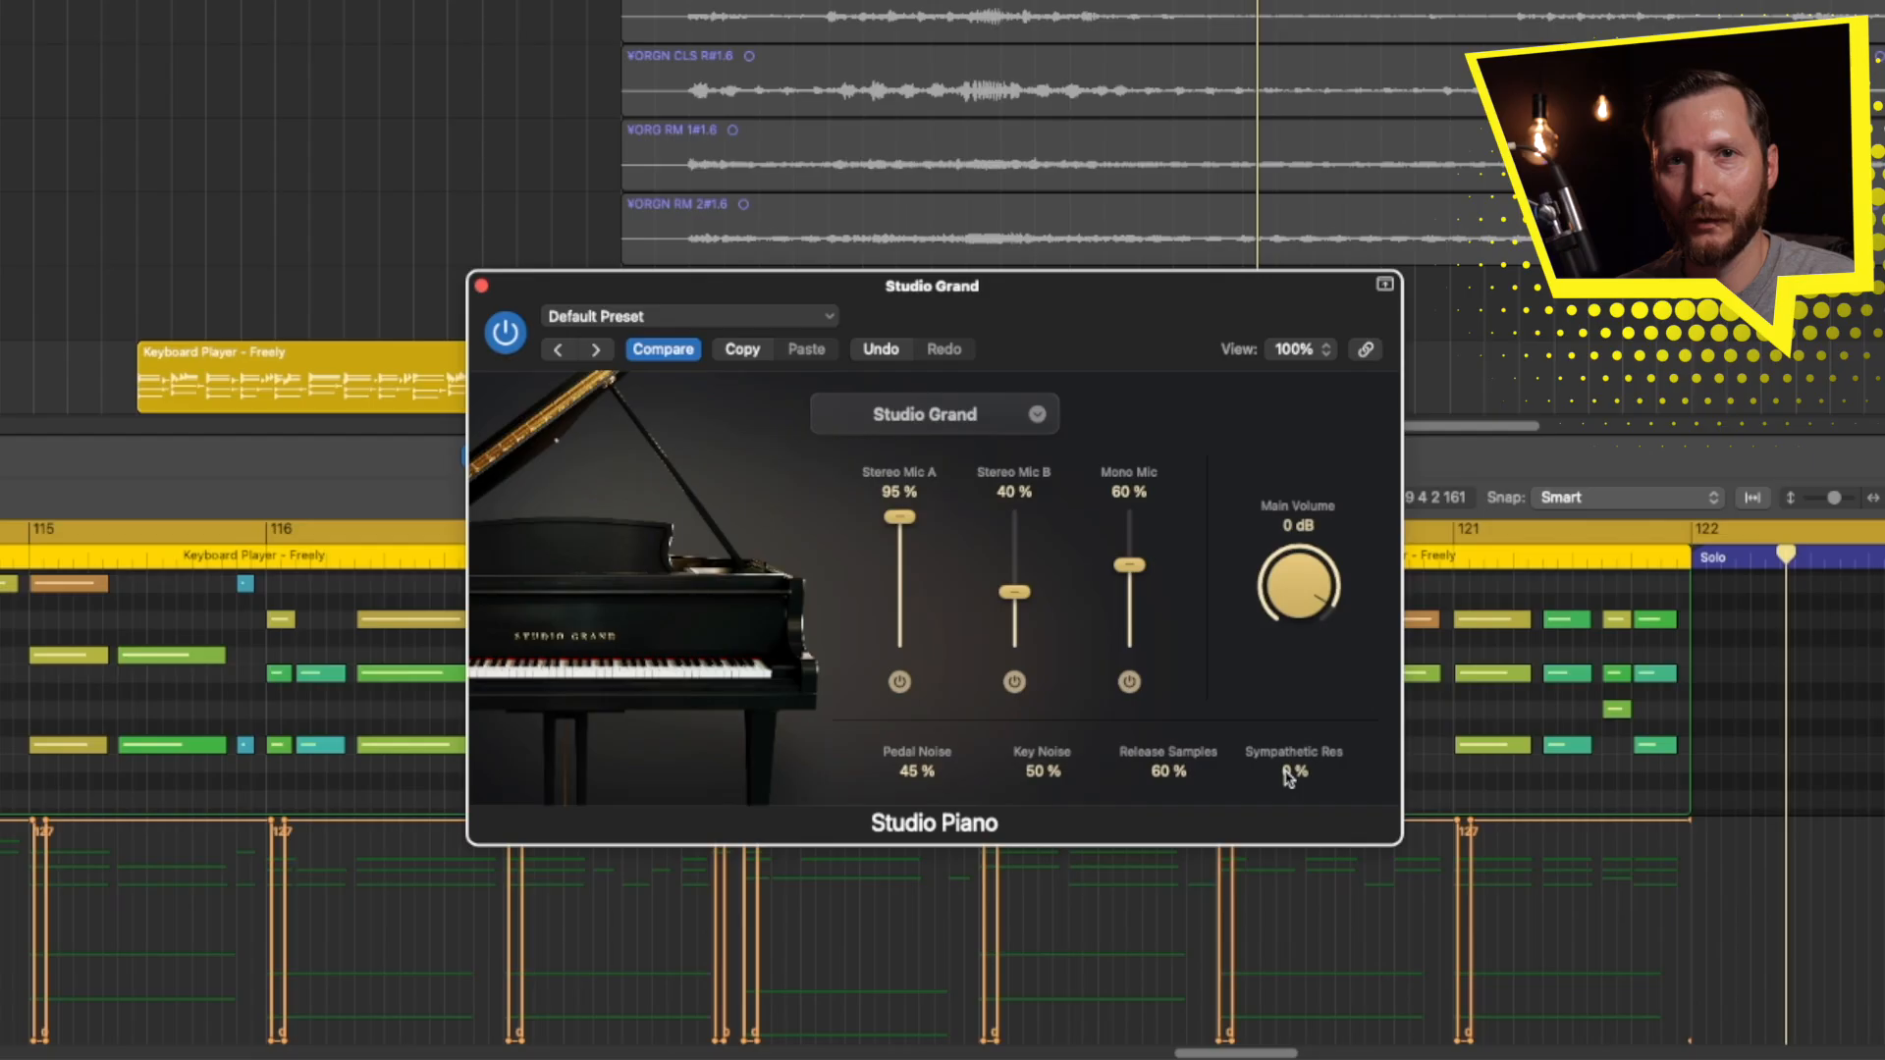
key("space")
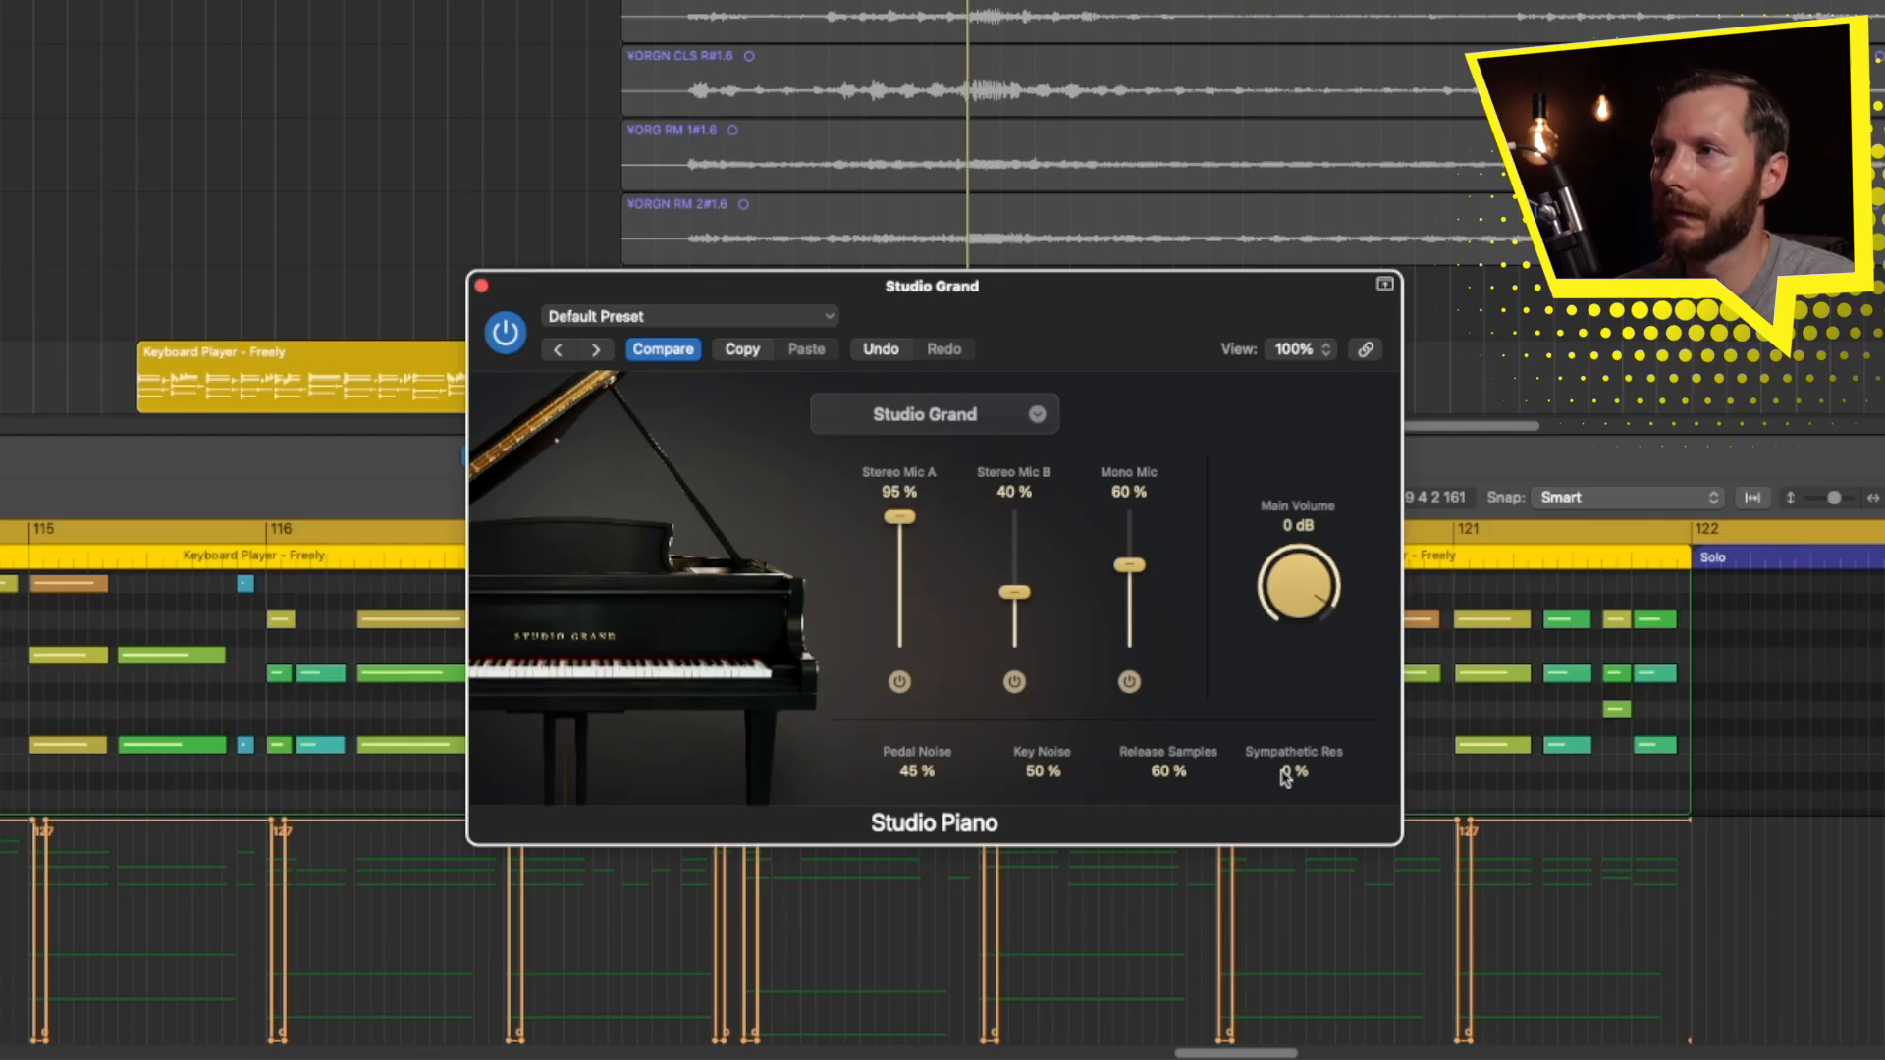
left_click_drag(1288, 773, 1287, 707)
left_click_drag(1292, 779, 1280, 579)
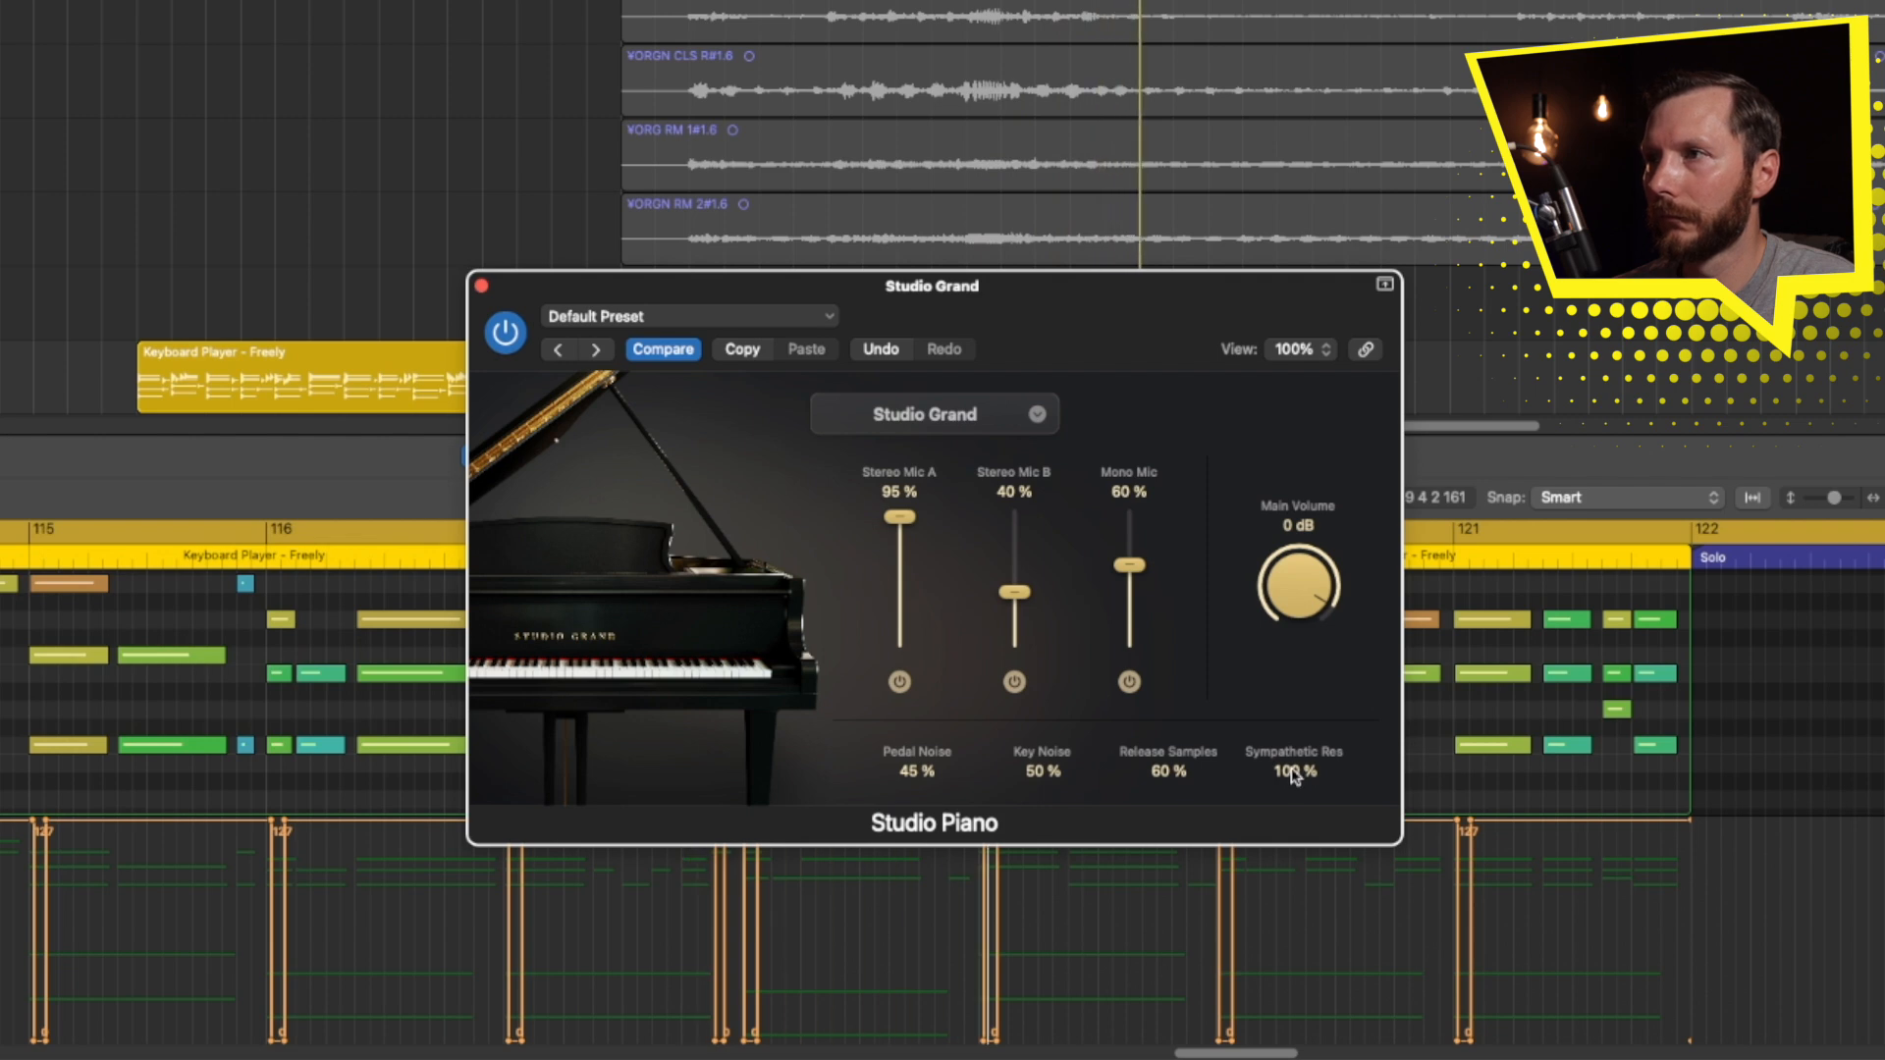
mouse_move(1292, 776)
left_mouse_down()
mouse_move(1289, 864)
mouse_move(1292, 776)
left_mouse_up()
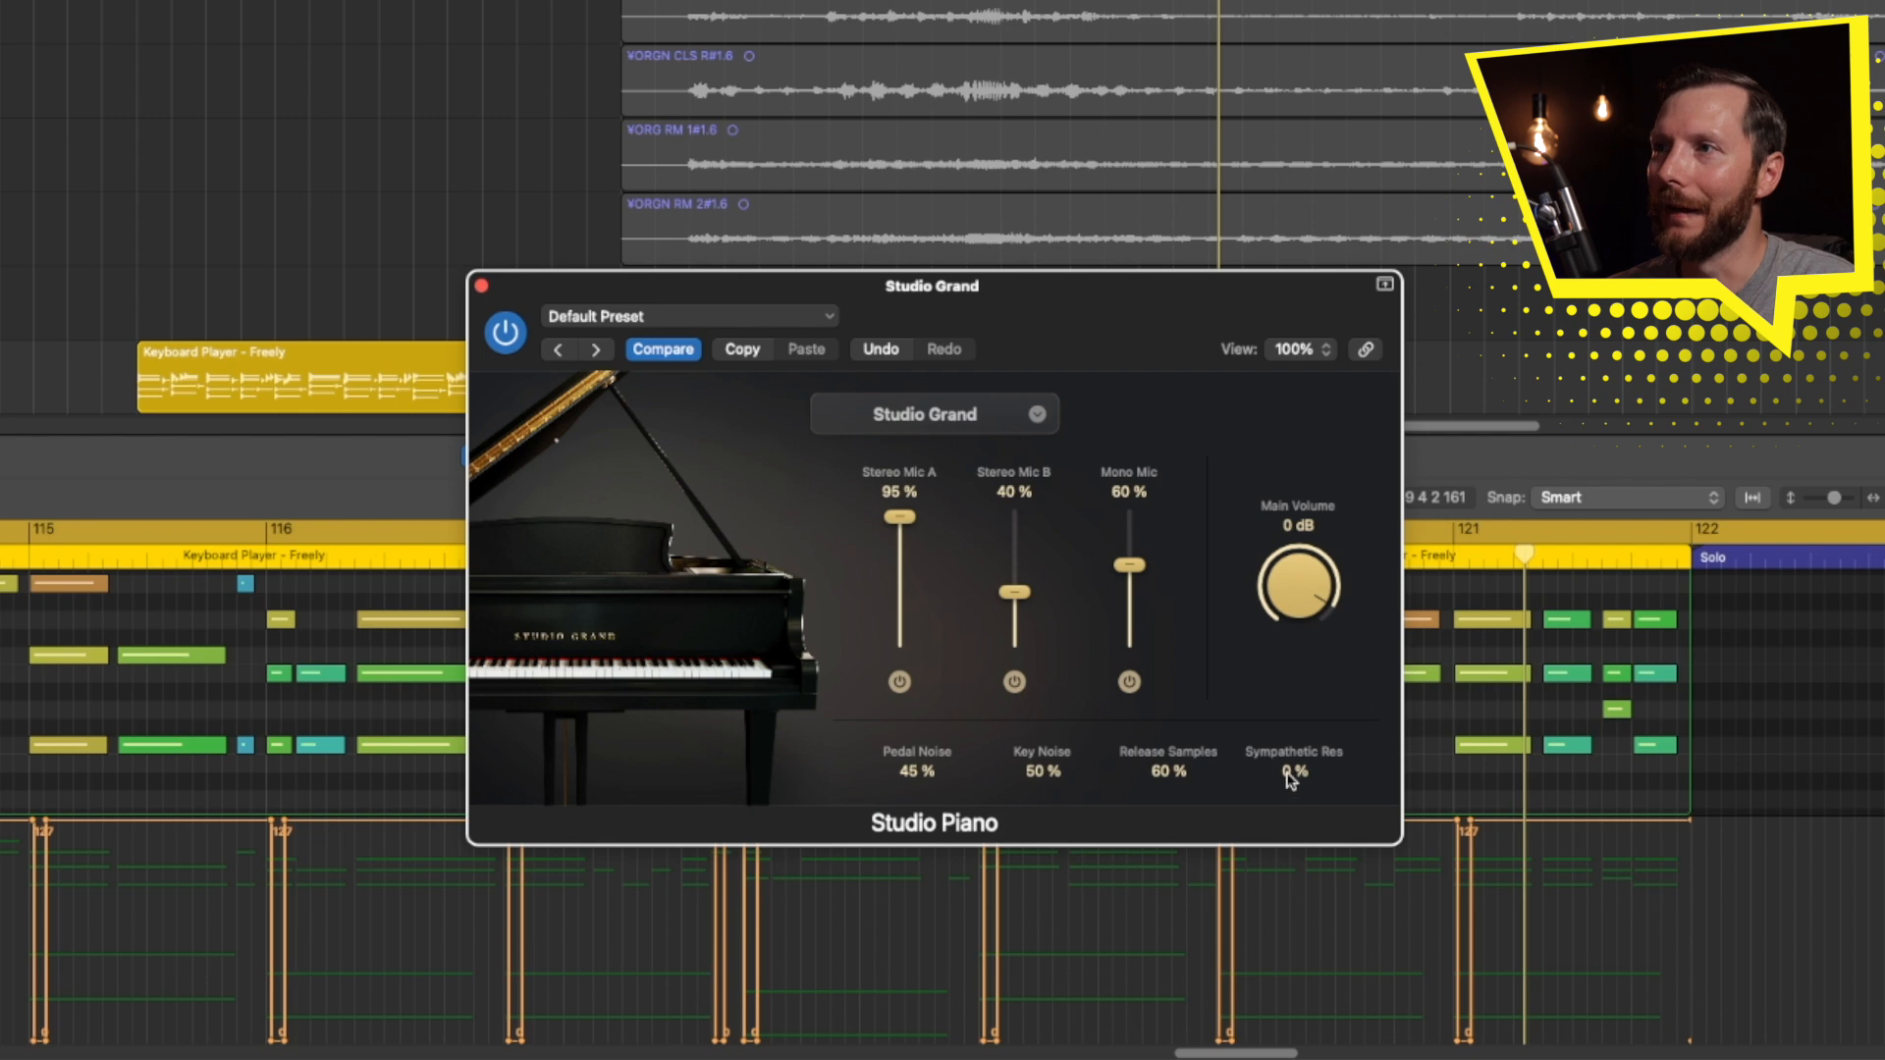
left_click_drag(1289, 779, 1269, 677)
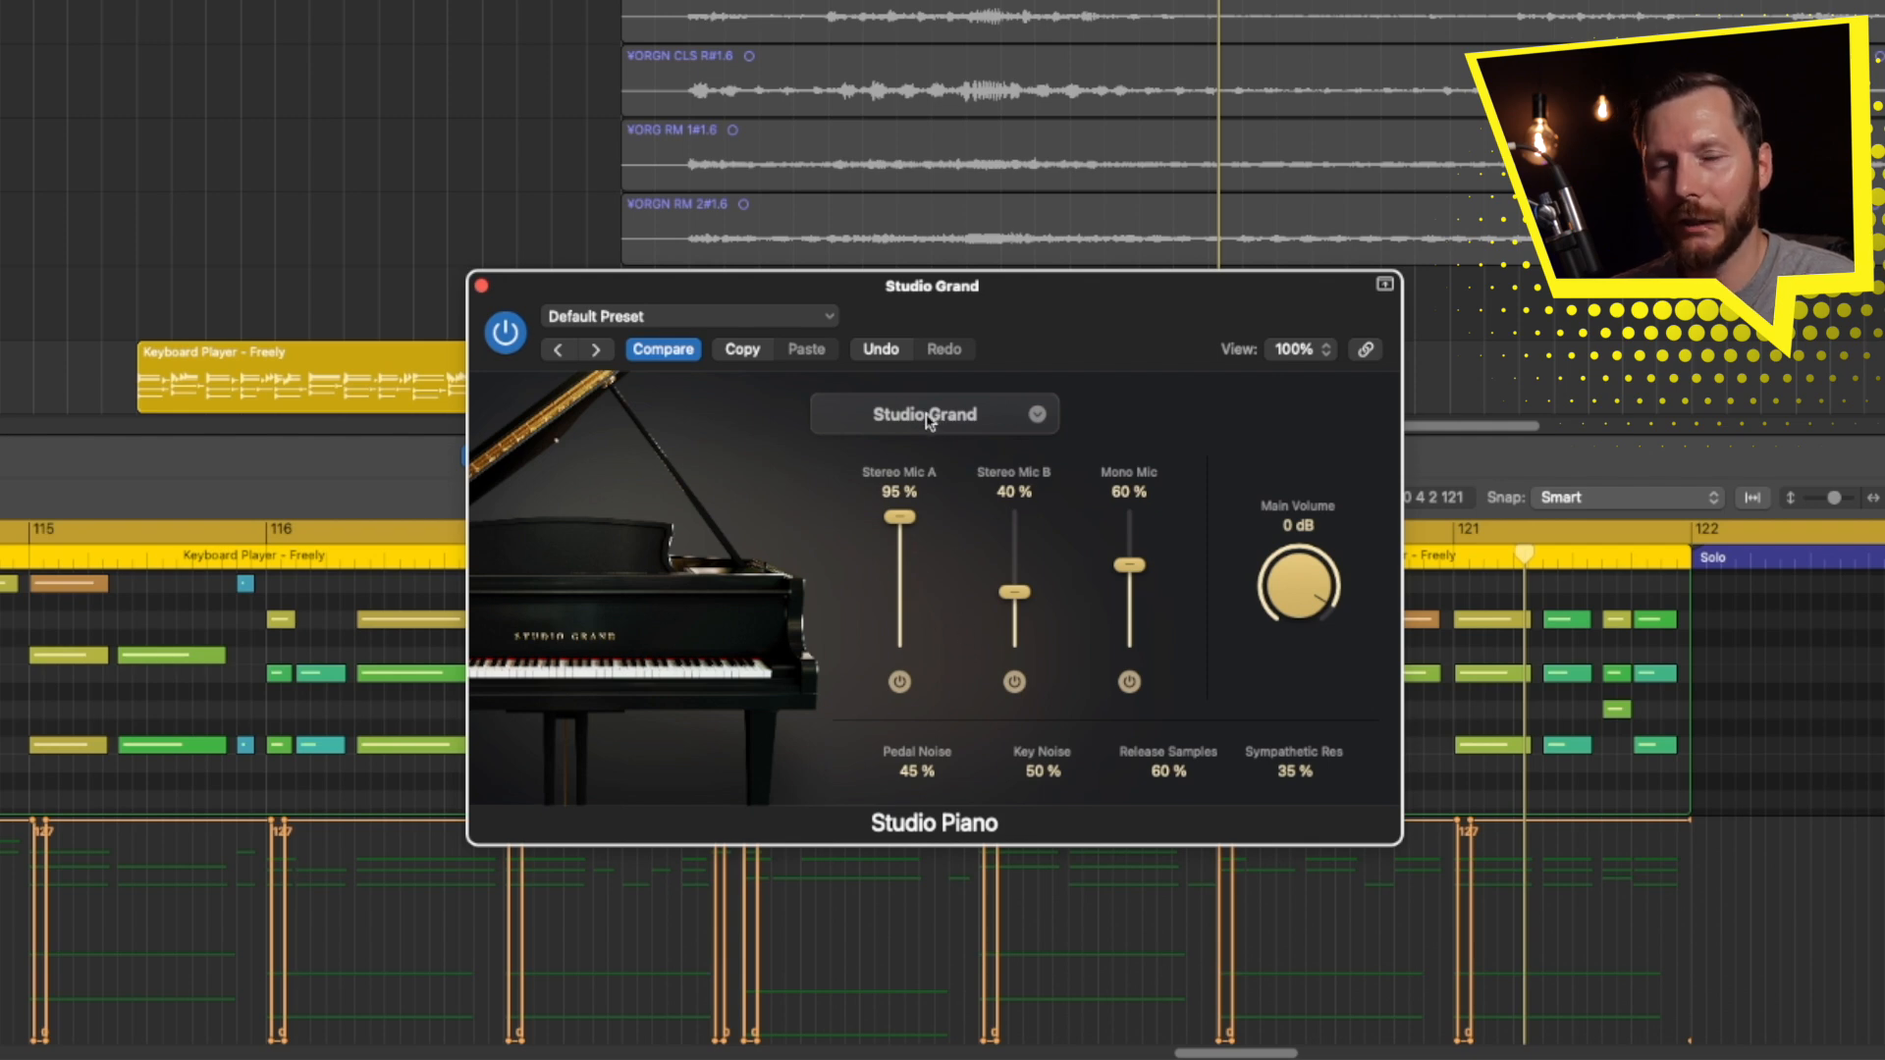
Look through the factory presets for the Concert Grand, Studio Grand and Vintage Upright without loading one
left_click(790, 324)
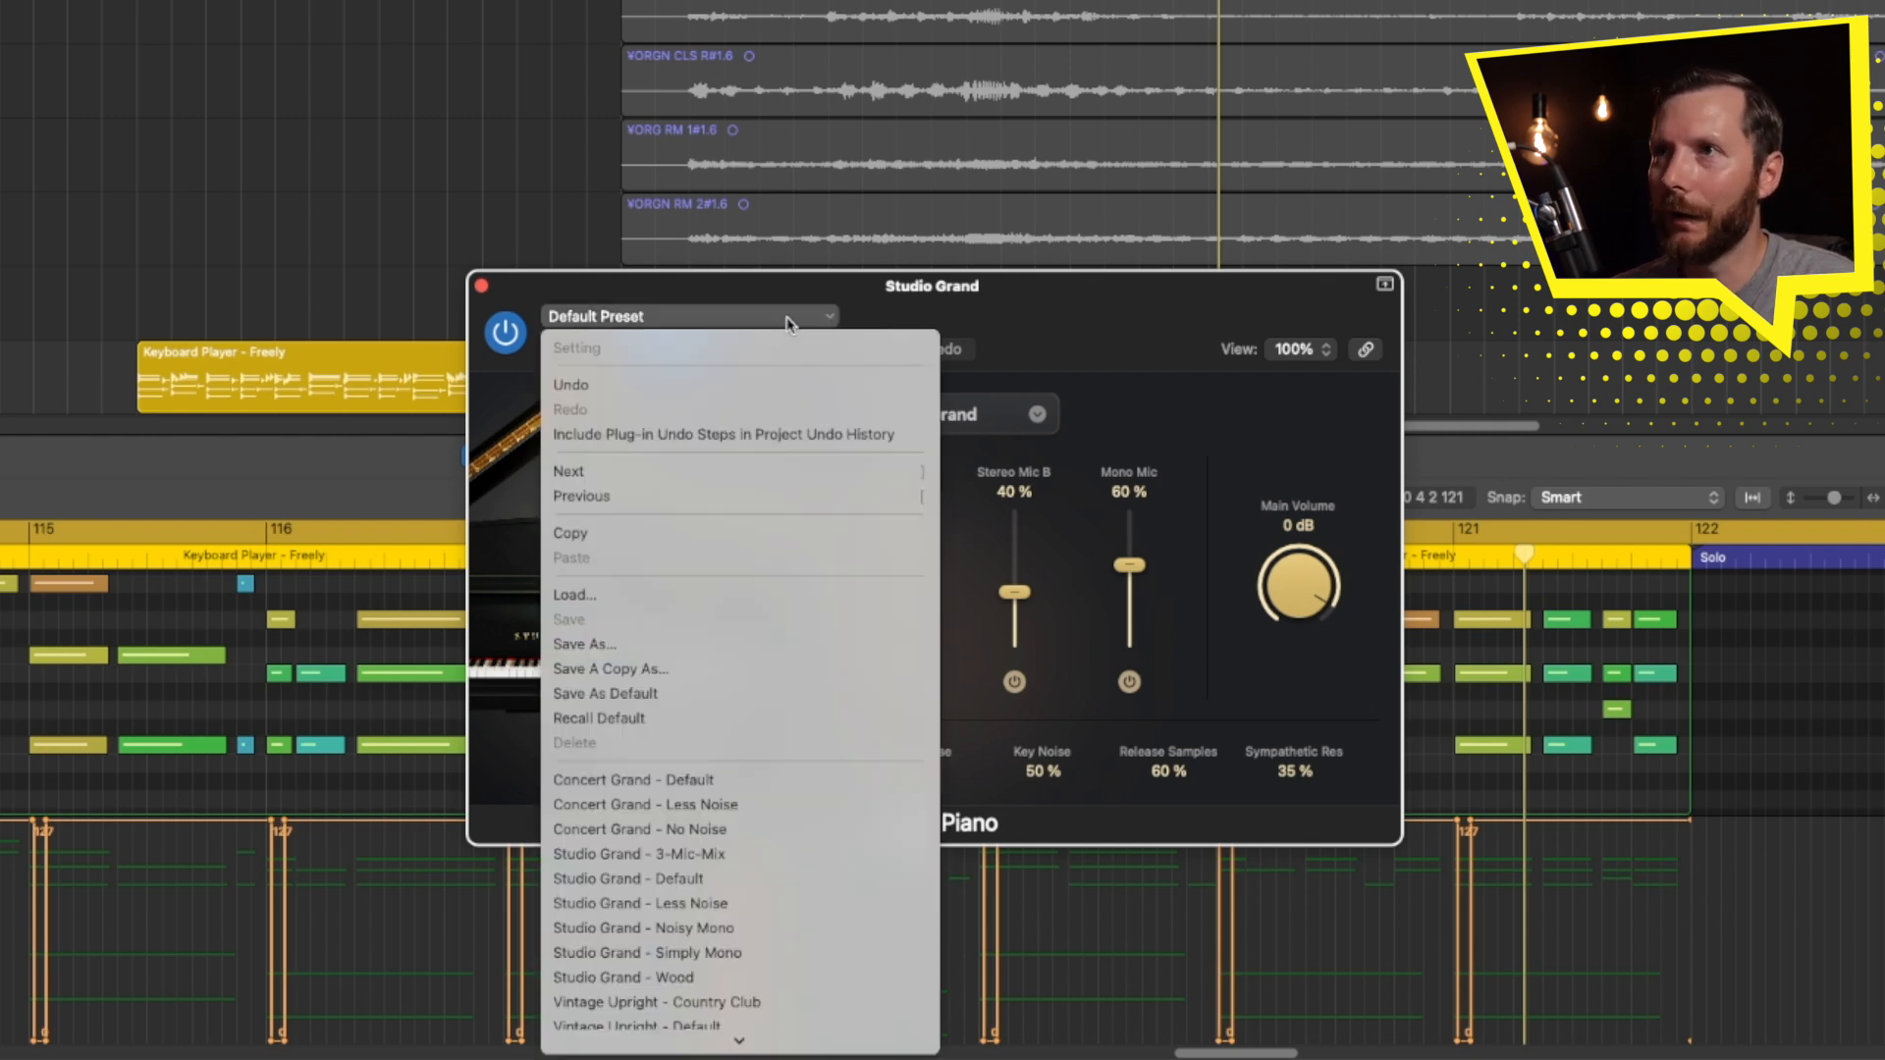
scroll(800, 714, "down", 2)
left_click(1120, 335)
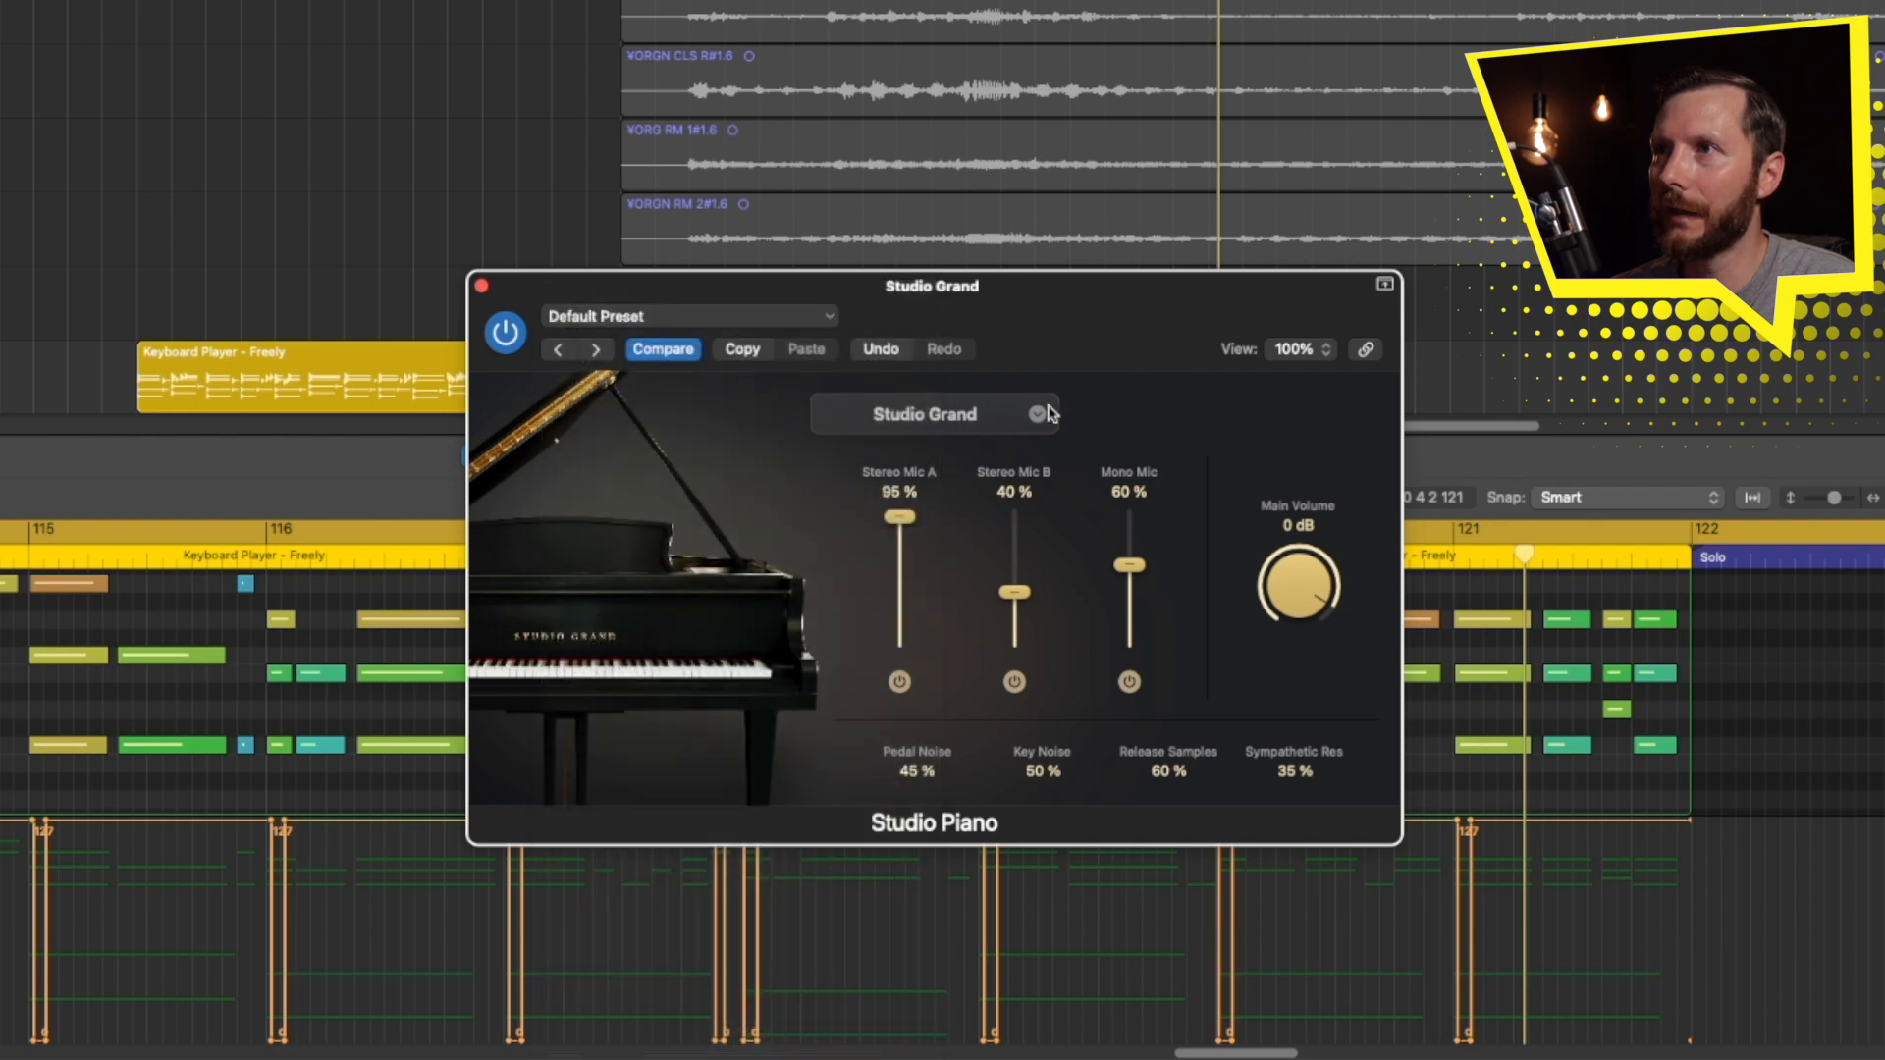
Load the Vintage Upright - Wood preset and switch the piano model to Concert Grand
left_click(1037, 416)
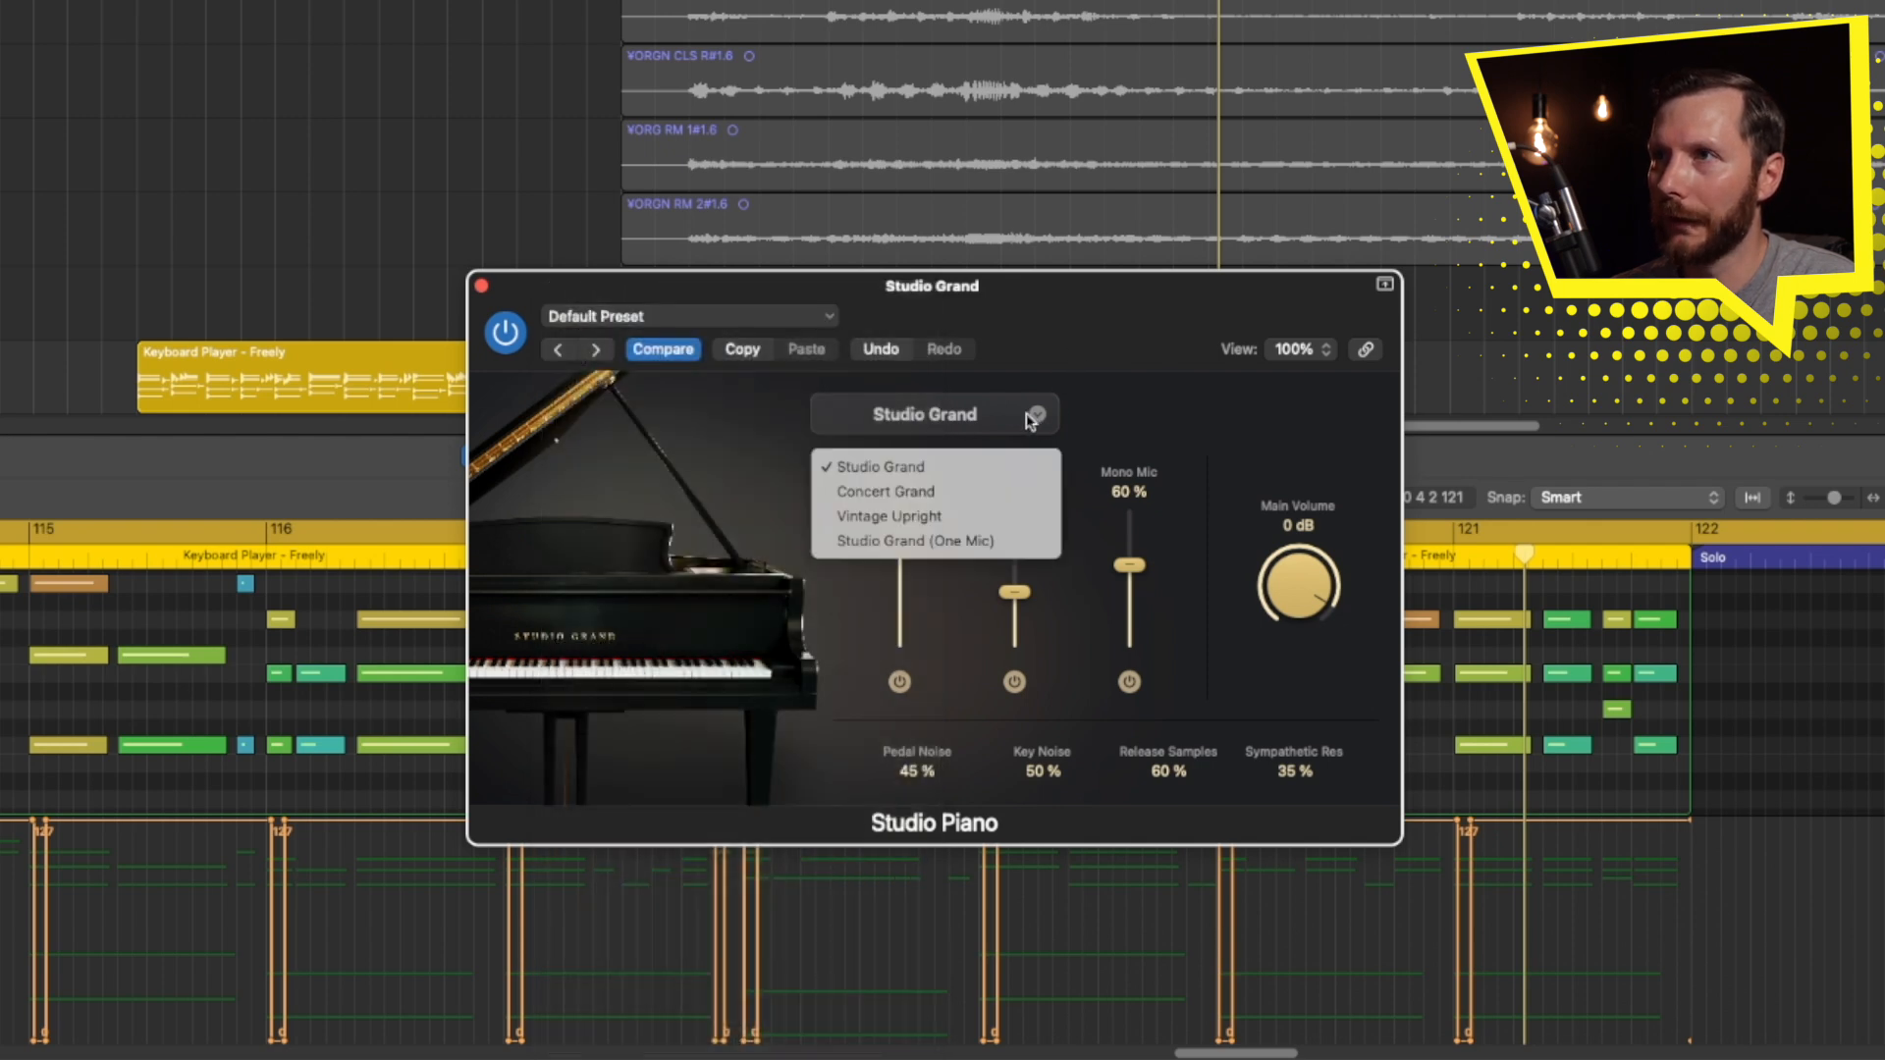
left_click(982, 492)
left_click(949, 403)
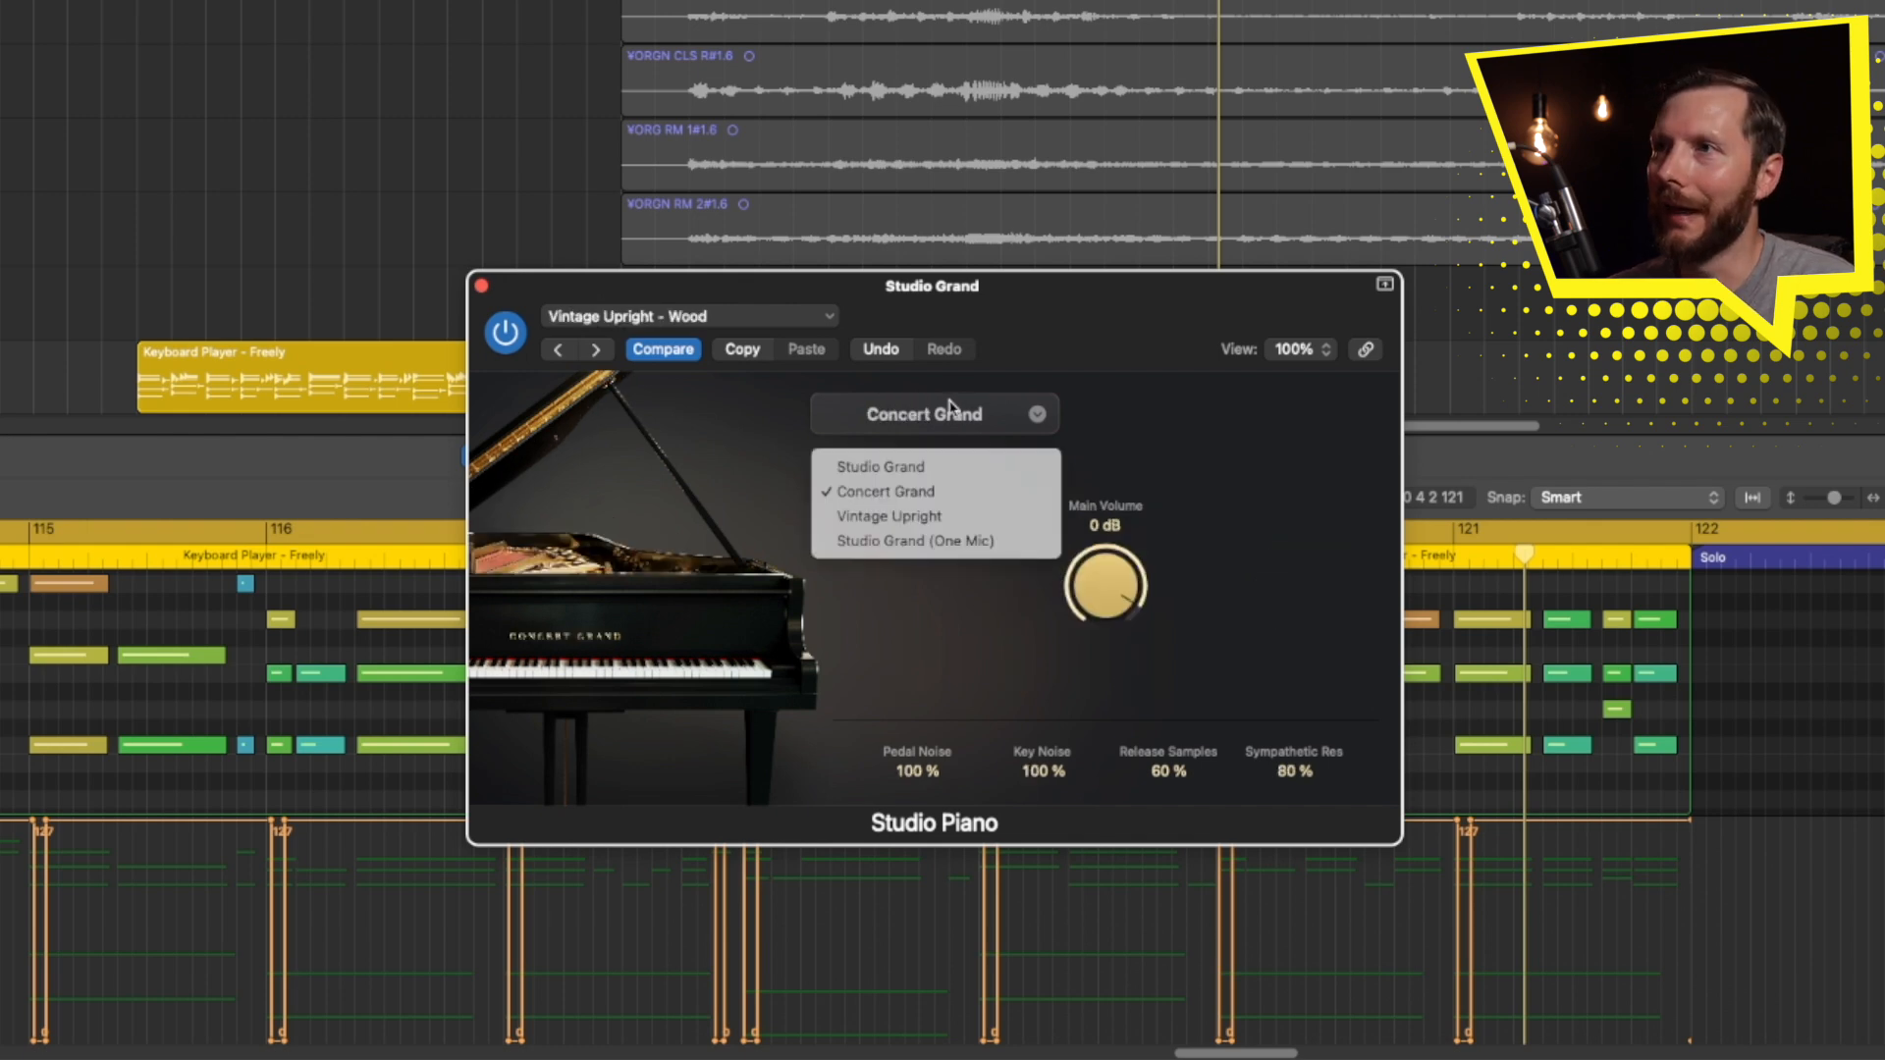
left_click(1183, 459)
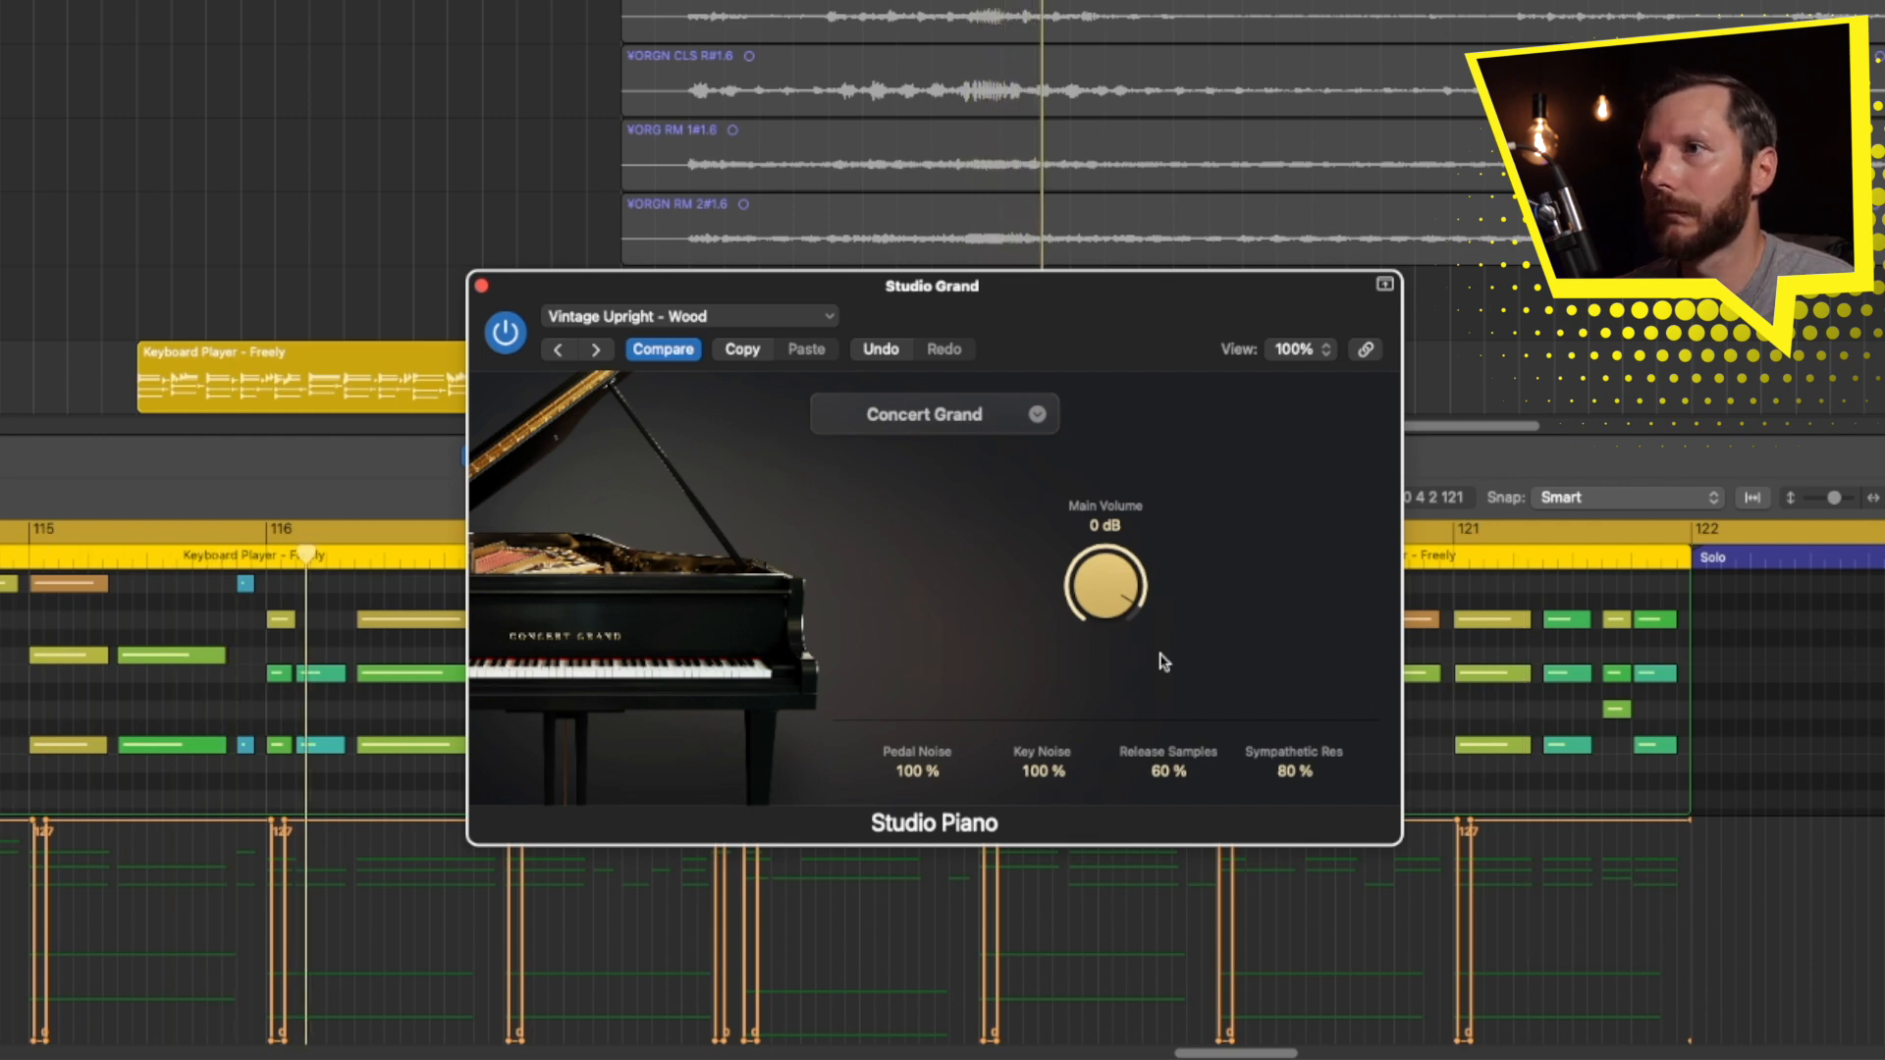
Reduce the Concert Grand's Pedal Noise to 62 % and Key Noise to 64 %
left_click_drag(948, 782, 1031, 875)
left_click_drag(915, 775, 918, 800)
left_click_drag(1044, 770, 1045, 807)
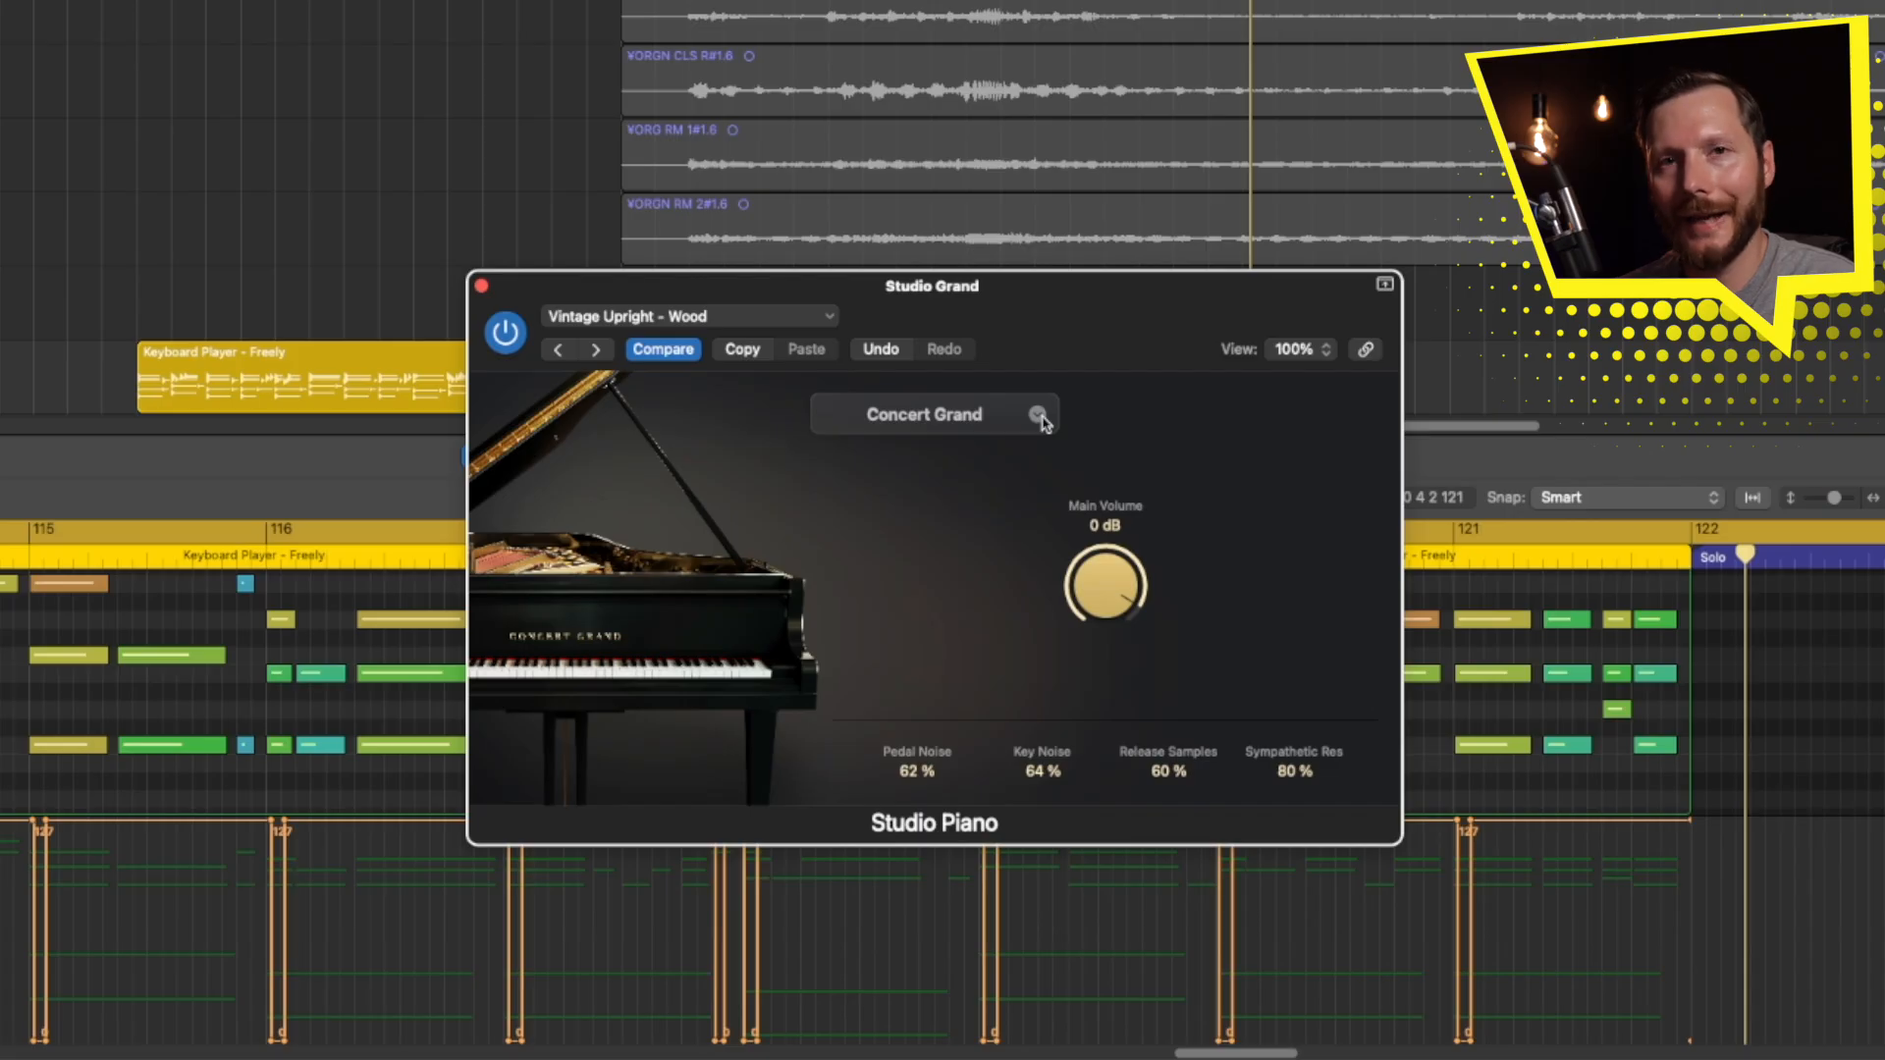
Switch the piano model to Vintage Upright and blend Stereo Mic A at 84 %, Stereo Mic B at 49 % and Mono Mic at 65 %
left_click(1038, 417)
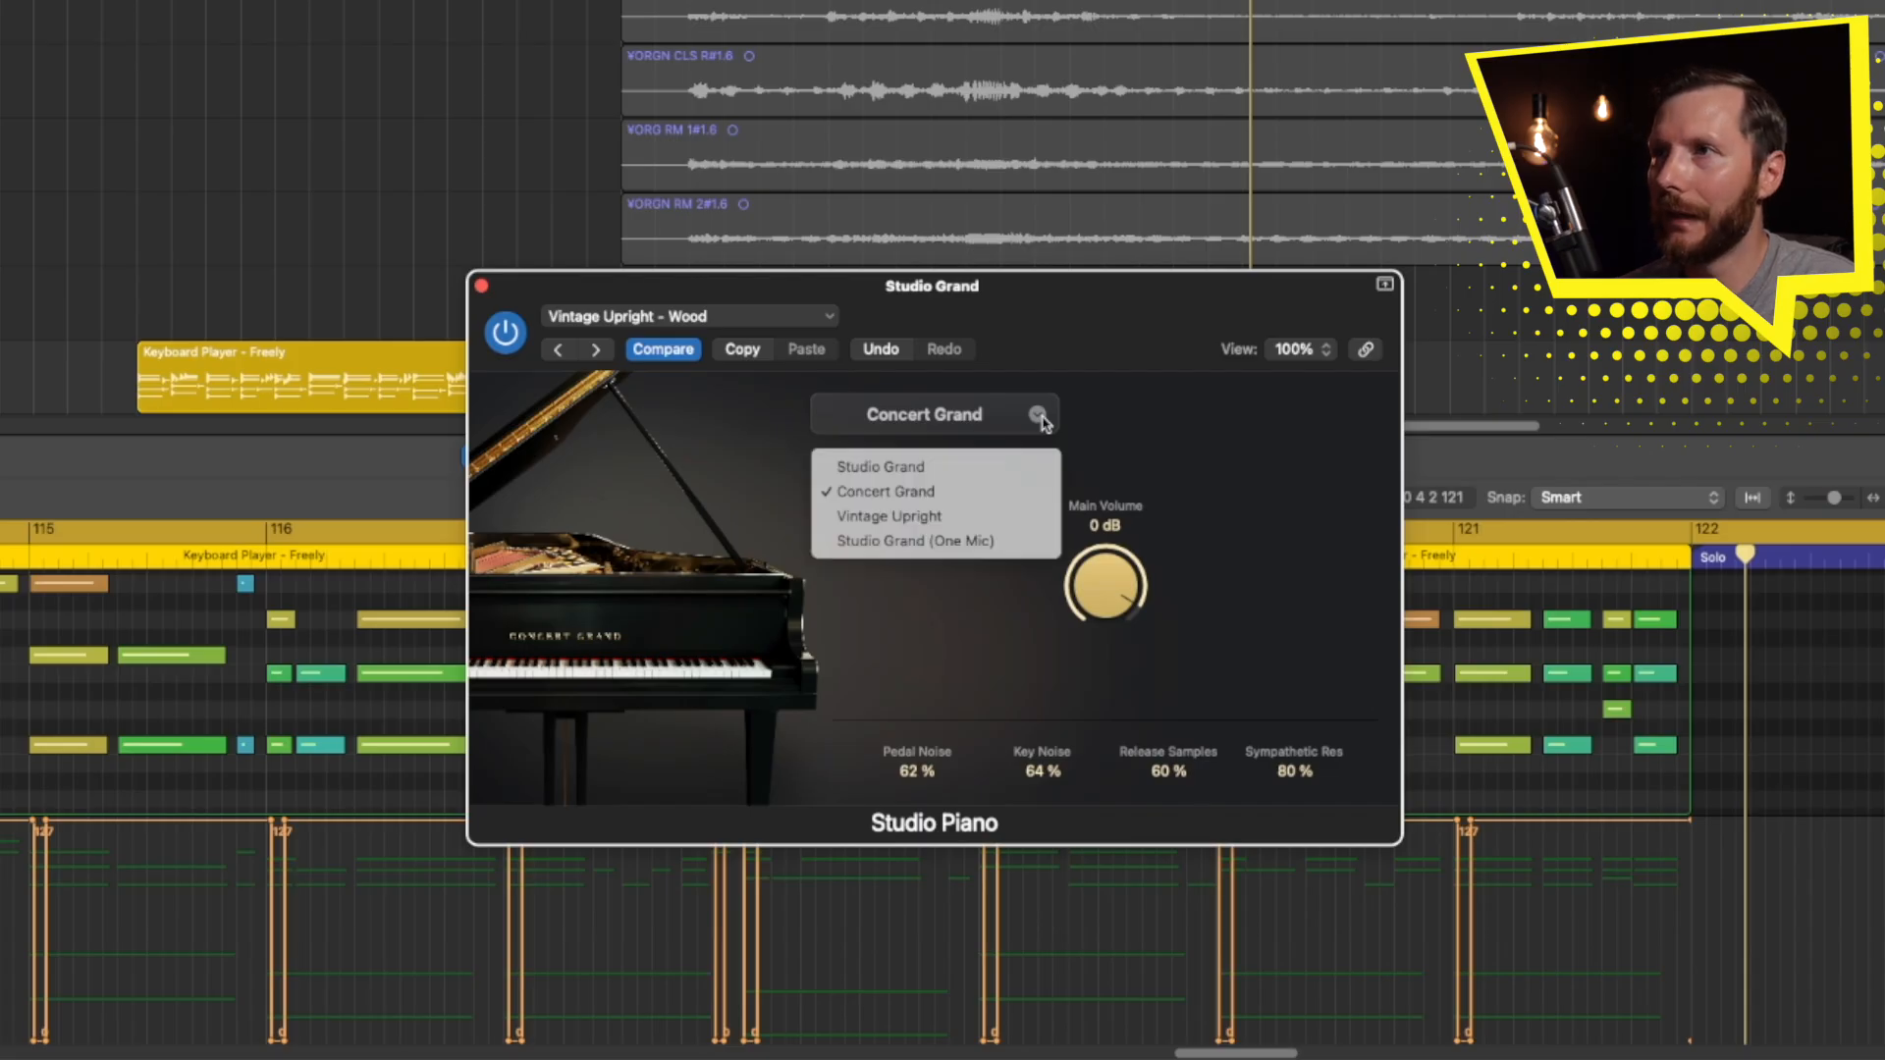
left_click(908, 518)
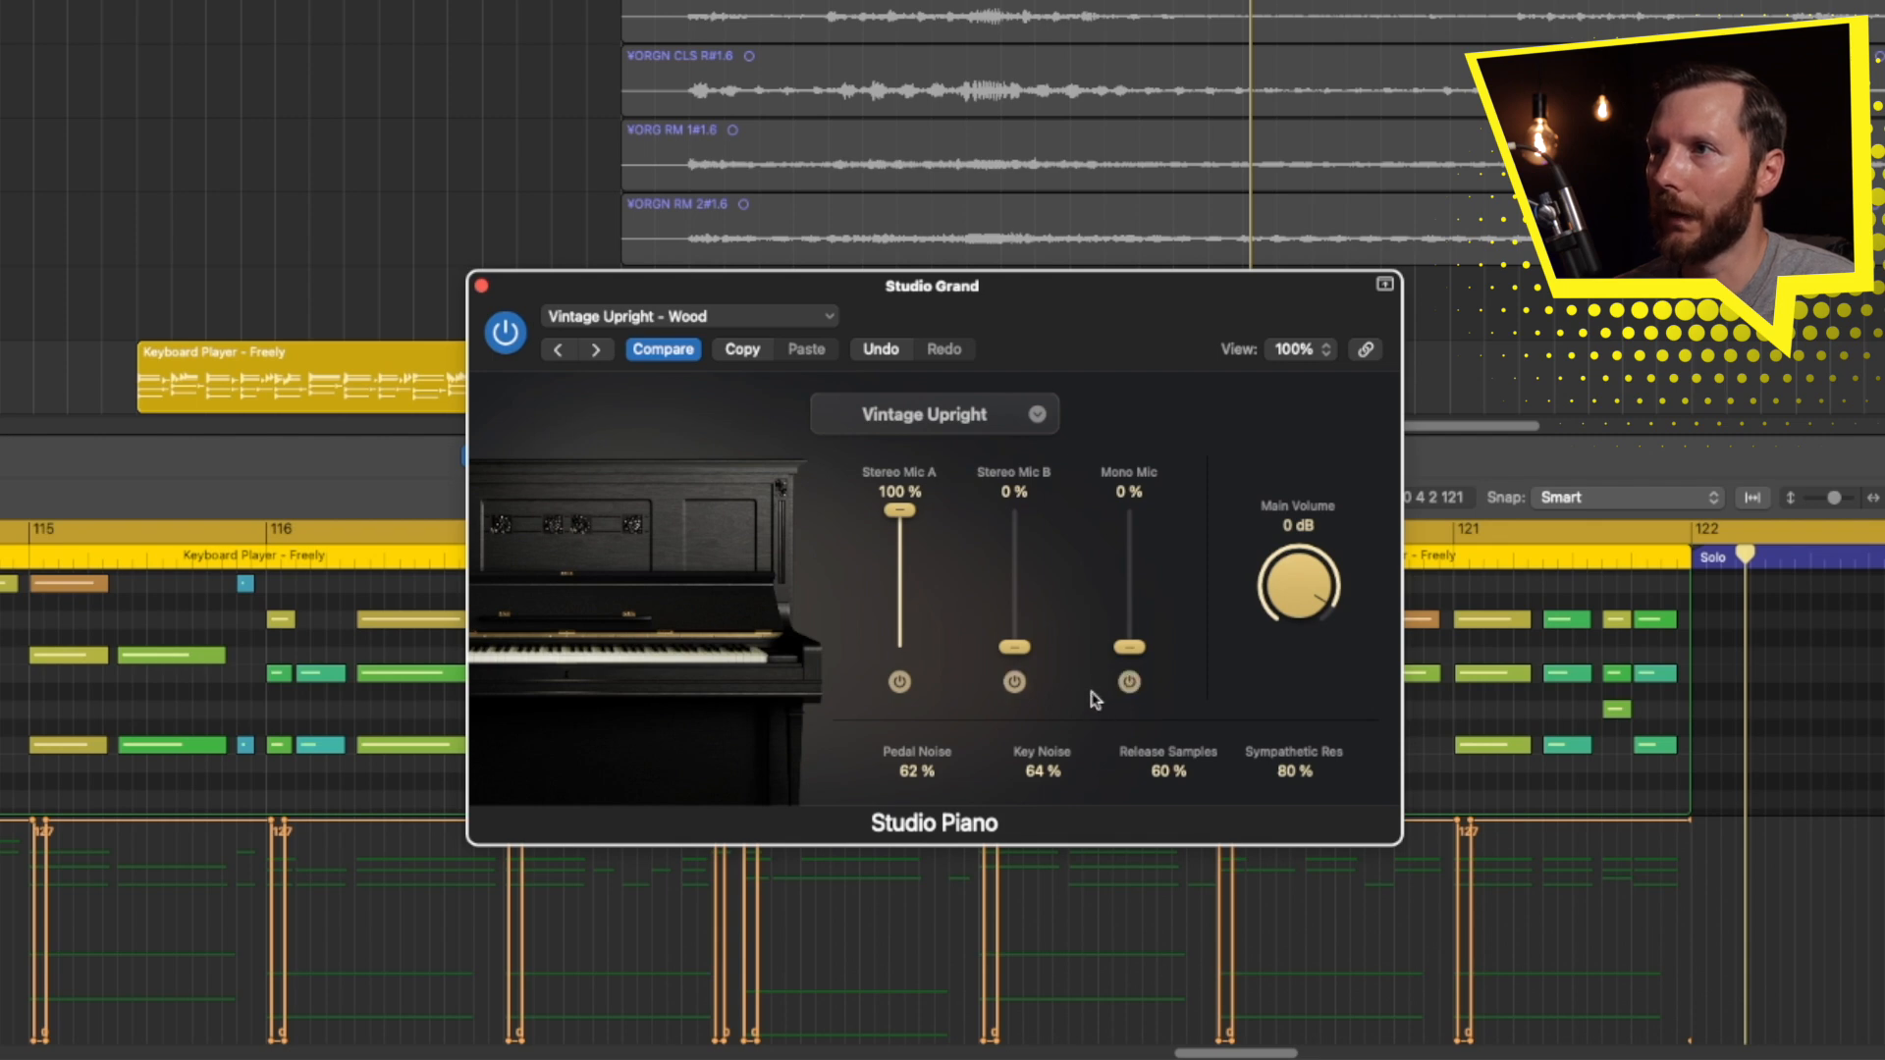
left_click_drag(1017, 603, 1016, 571)
left_click_drag(1129, 646, 1016, 583)
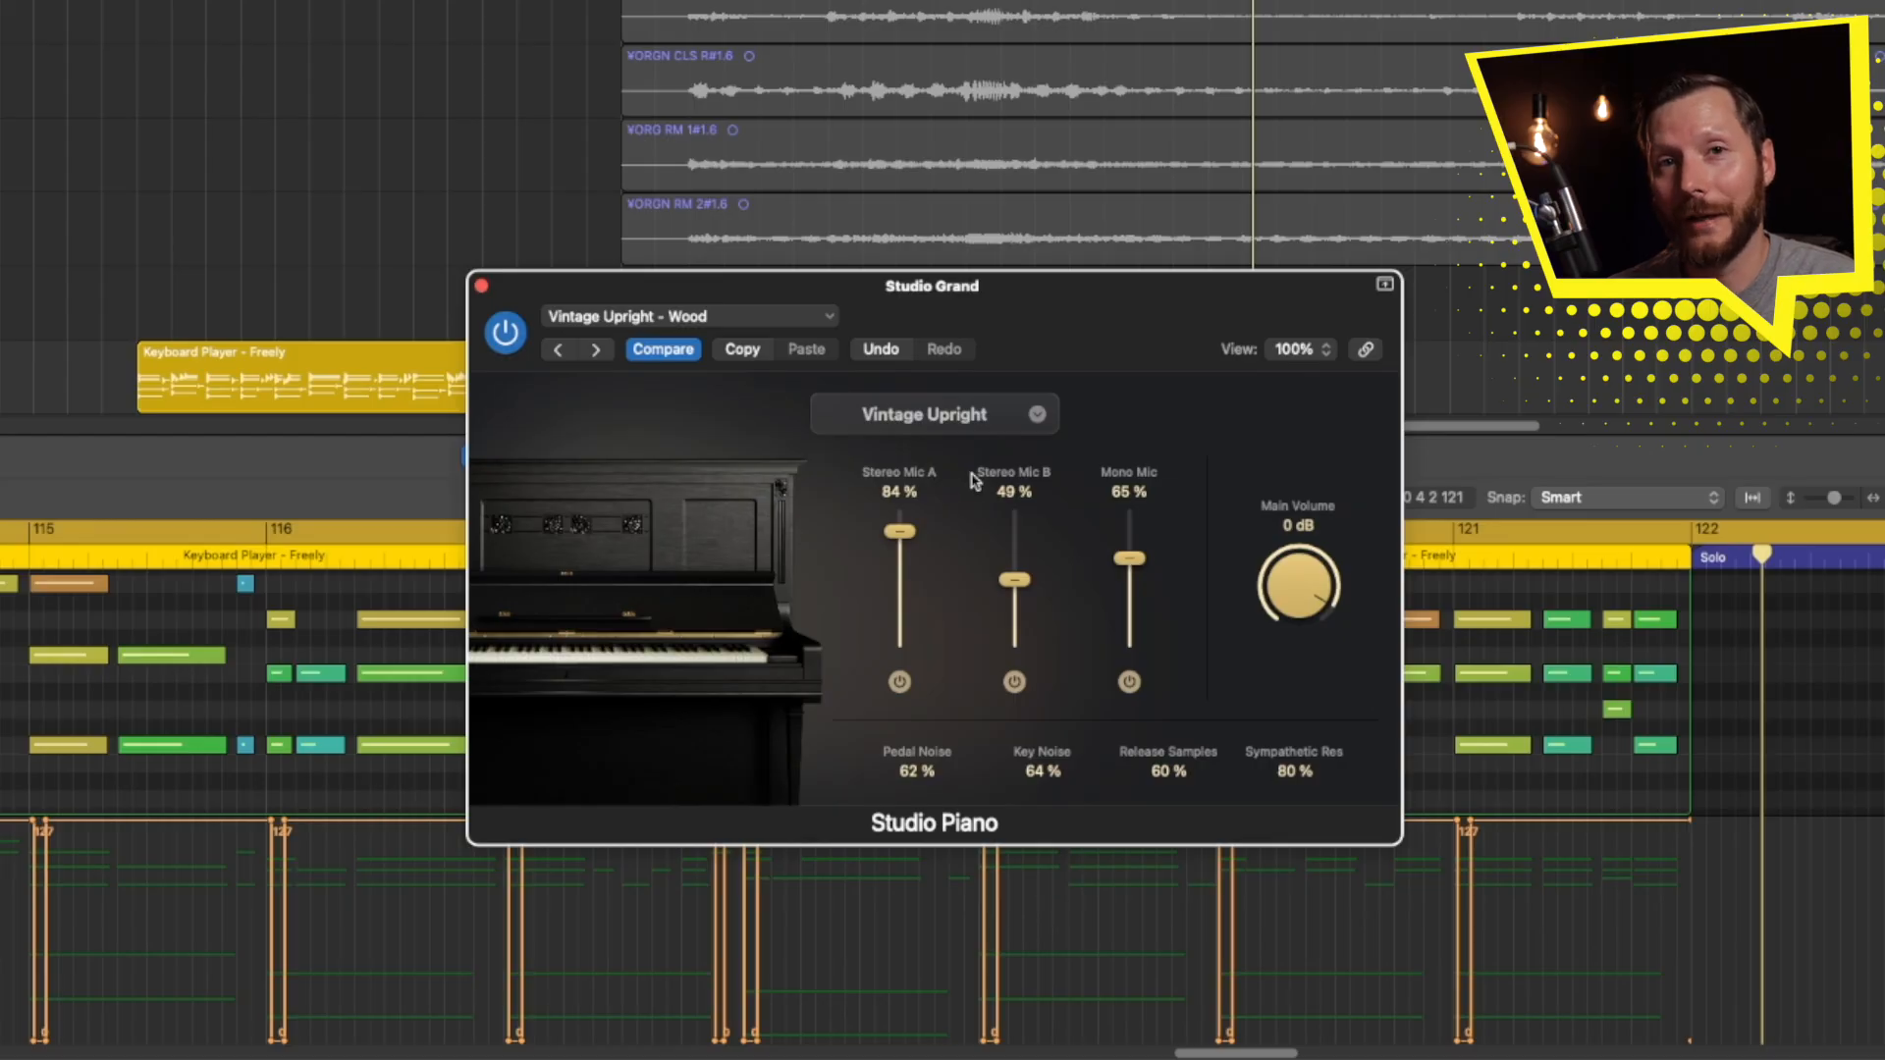
Open the list of piano models
left_click(1037, 414)
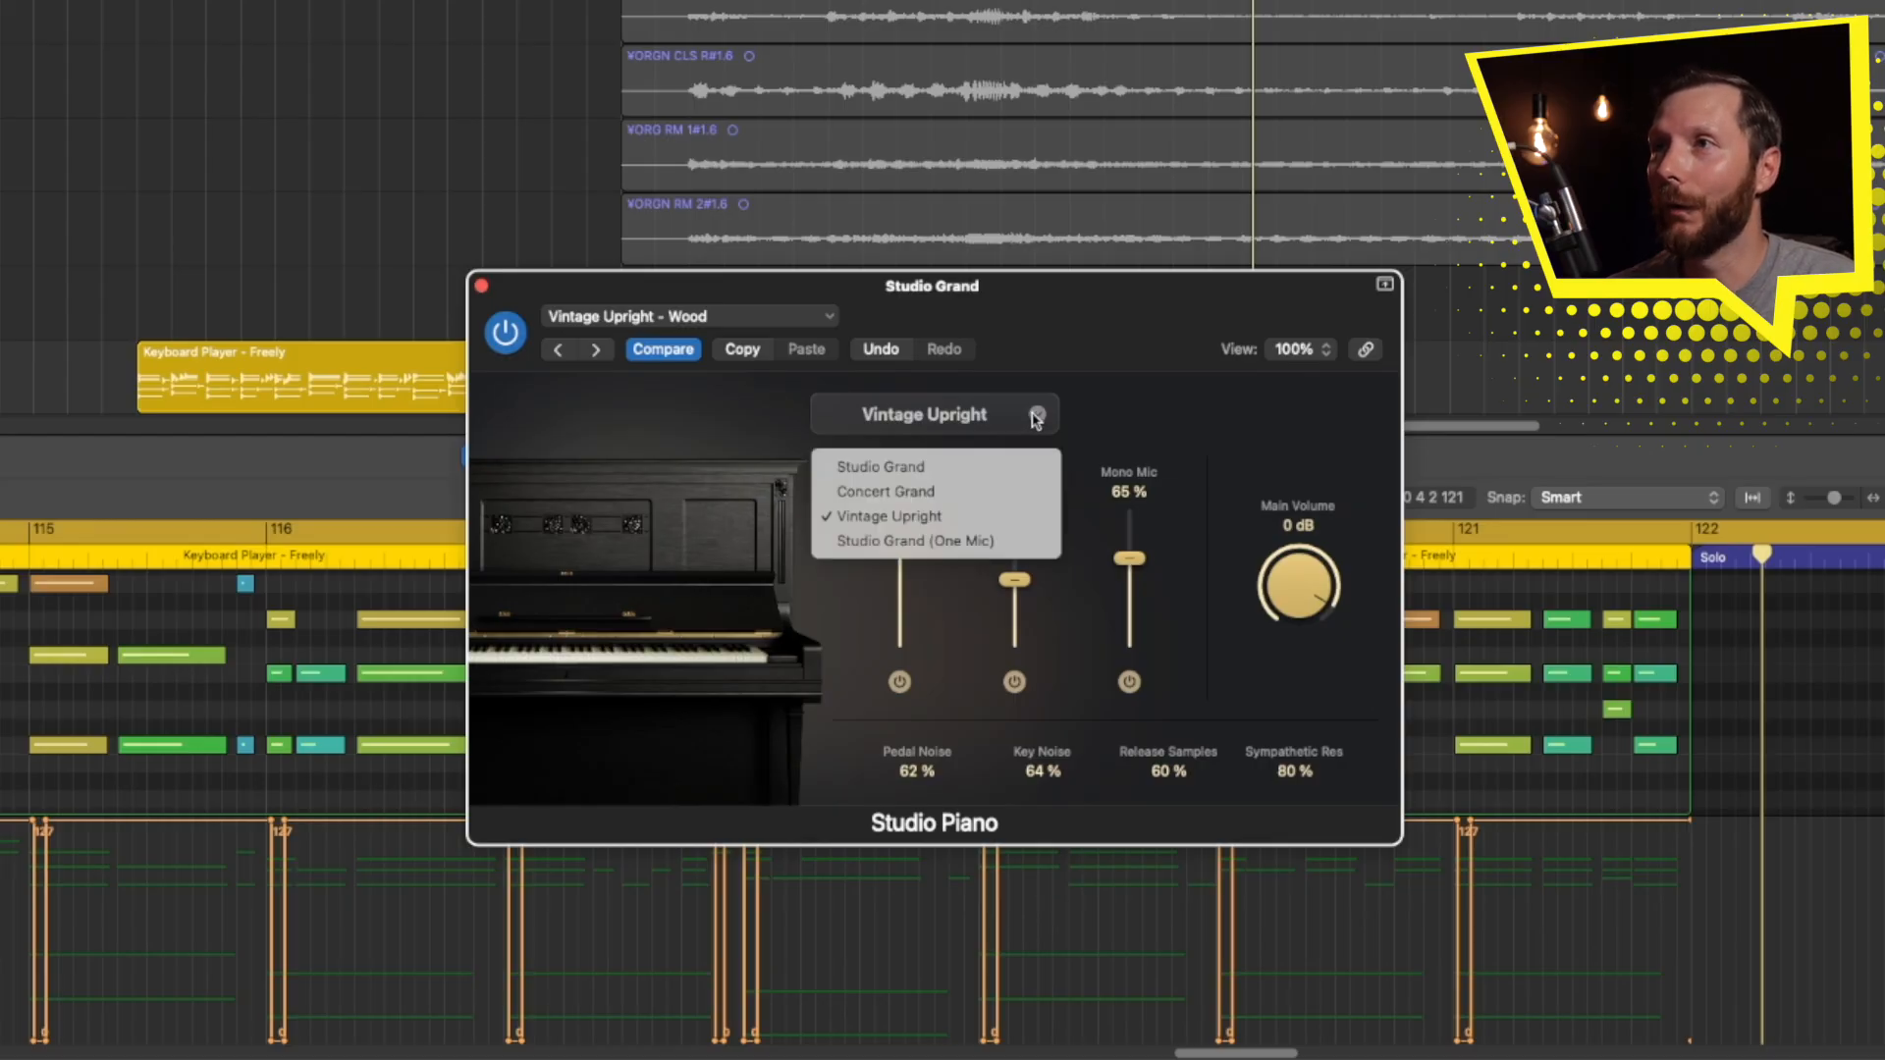